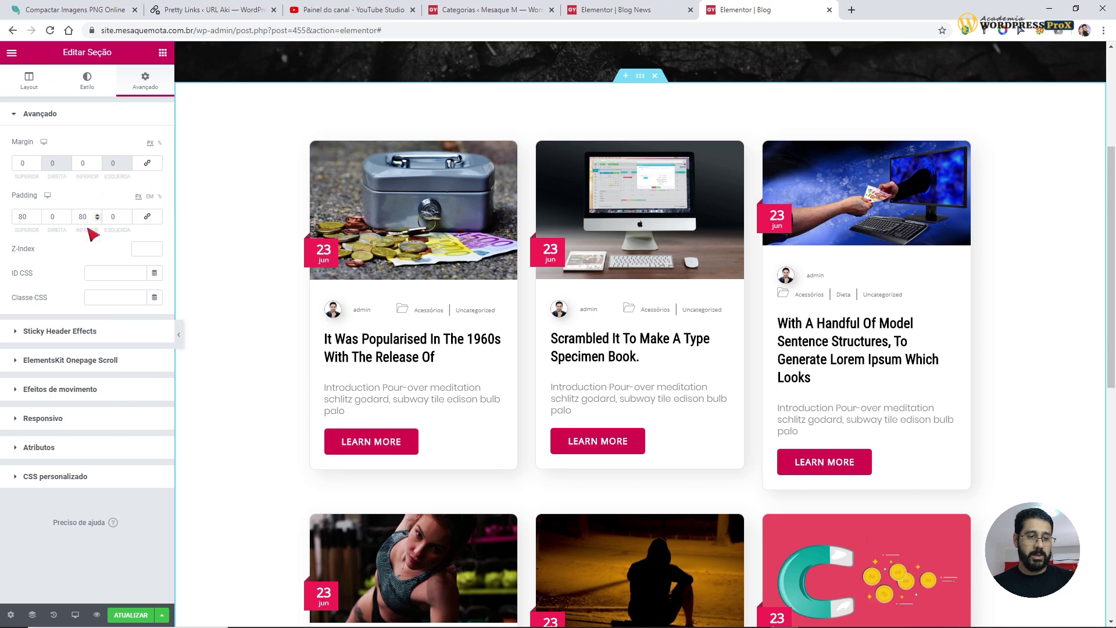
# - Set the top and bottom padding of the post grid section below the Blog News header to 0
pyautogui.doubleClick(27, 216)
pyautogui.write('0')
pyautogui.doubleClick(83, 216)
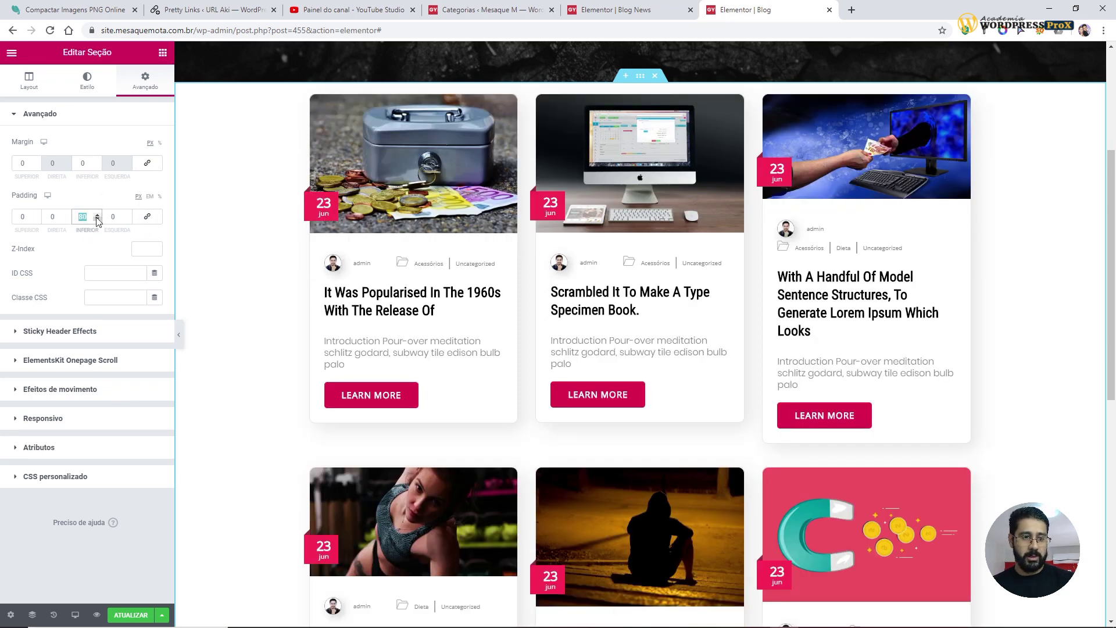
pyautogui.write('0')
pyautogui.scroll(-9, 489, 250)
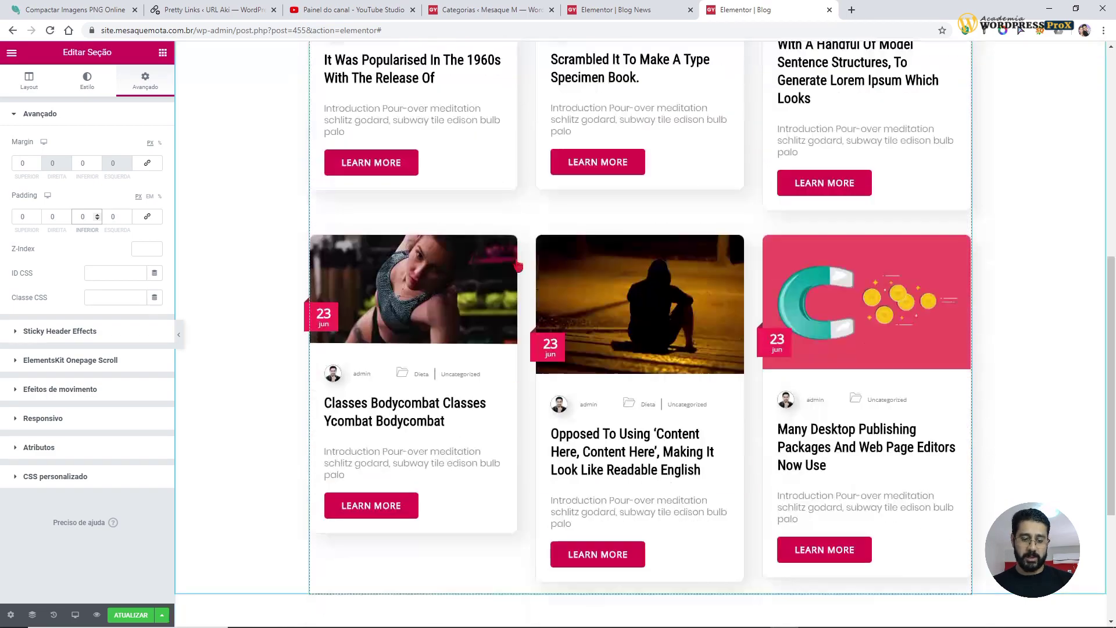
pyautogui.scroll(5, 516, 264)
pyautogui.scroll(7, 516, 263)
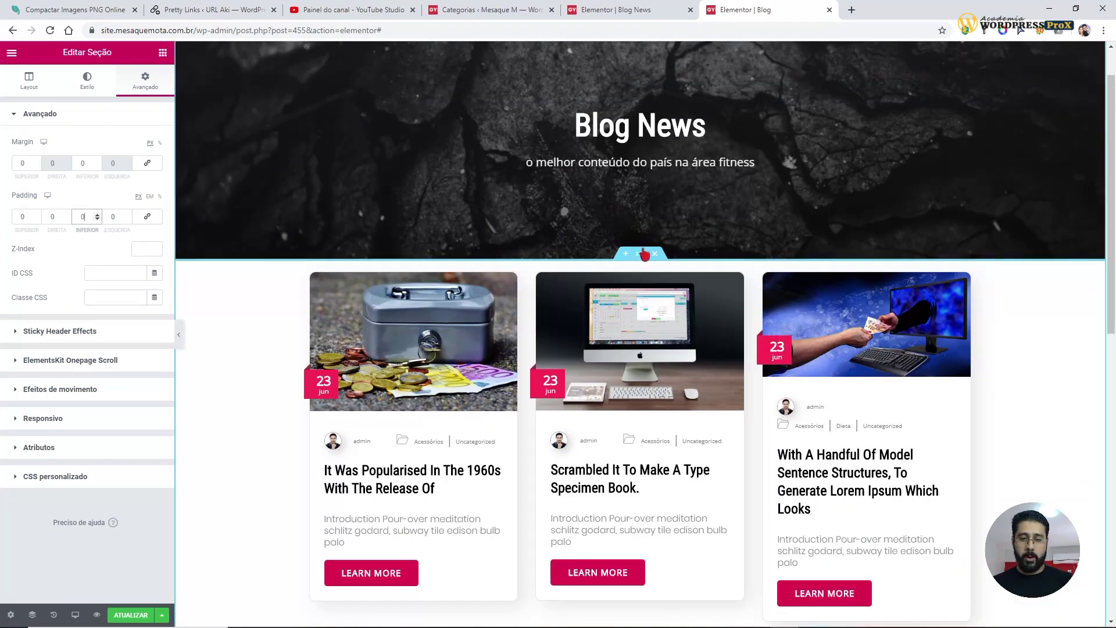
# - Duplicate the post grid section below the Blog News header
pyautogui.rightClick(644, 254)
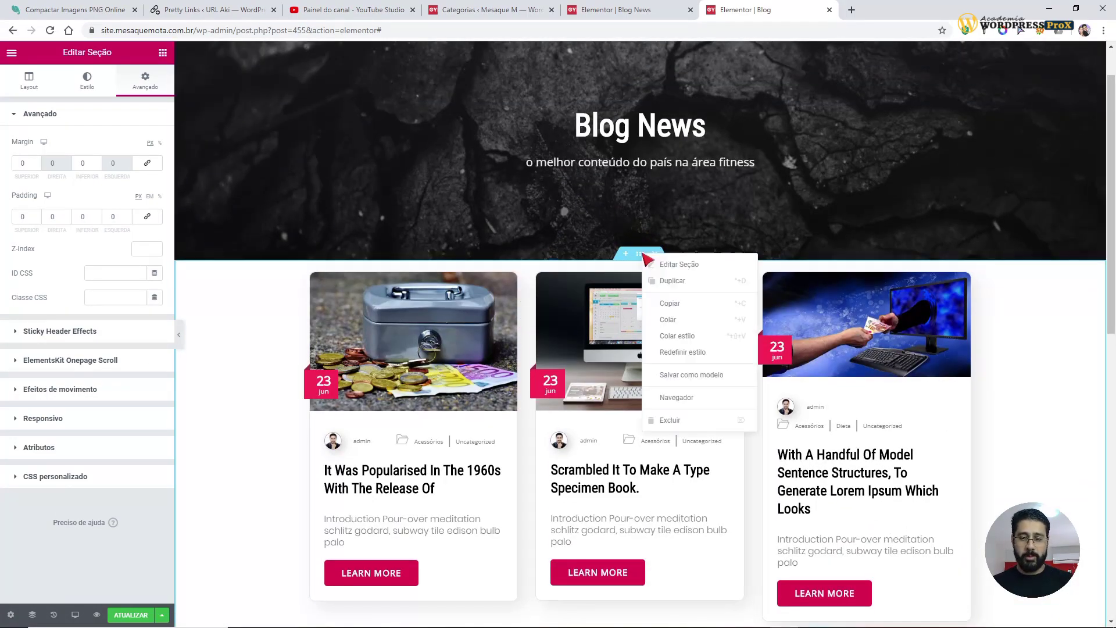
pyautogui.click(282, 302)
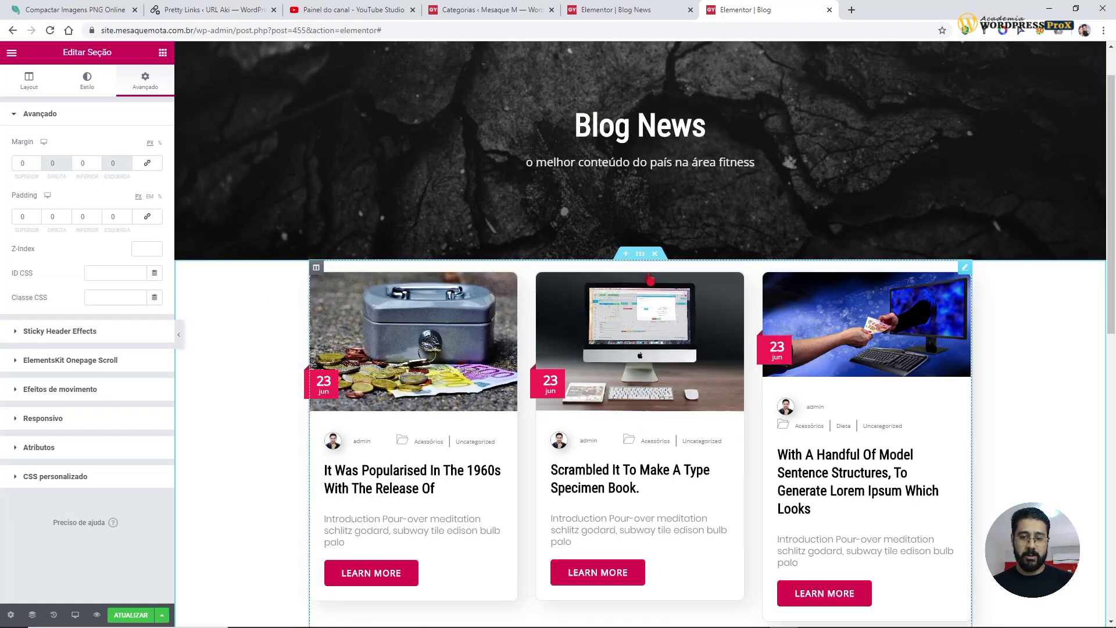
pyautogui.rightClick(641, 254)
pyautogui.click(668, 287)
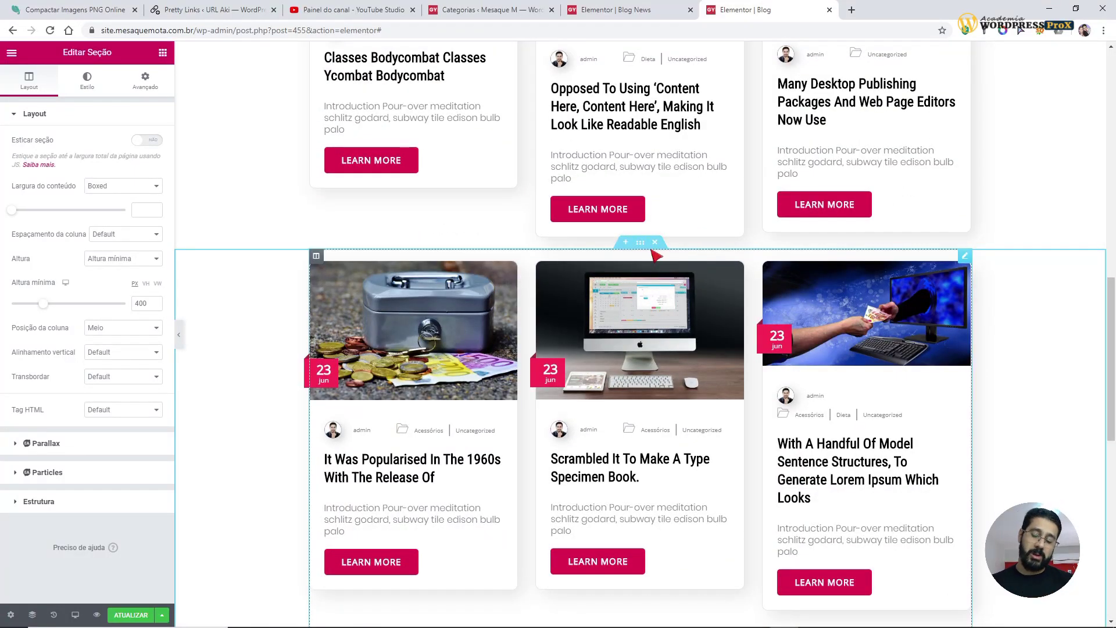
# - Duplicate the second post grid section to add a third grid of posts to the page
pyautogui.scroll(15, 652, 254)
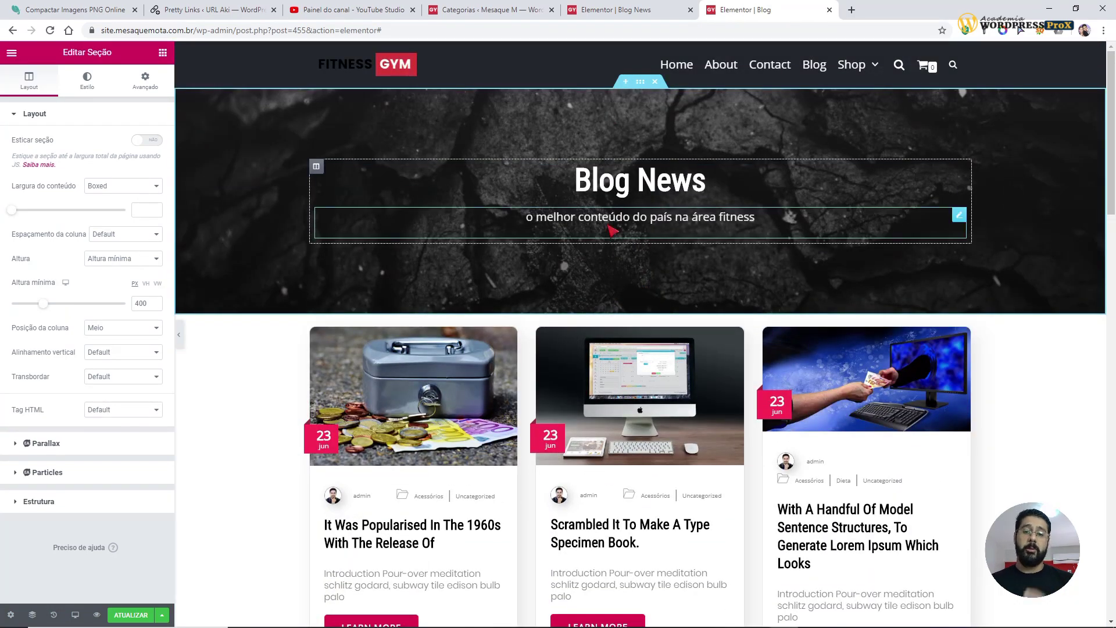
pyautogui.scroll(-1, 602, 226)
pyautogui.scroll(-2, 602, 227)
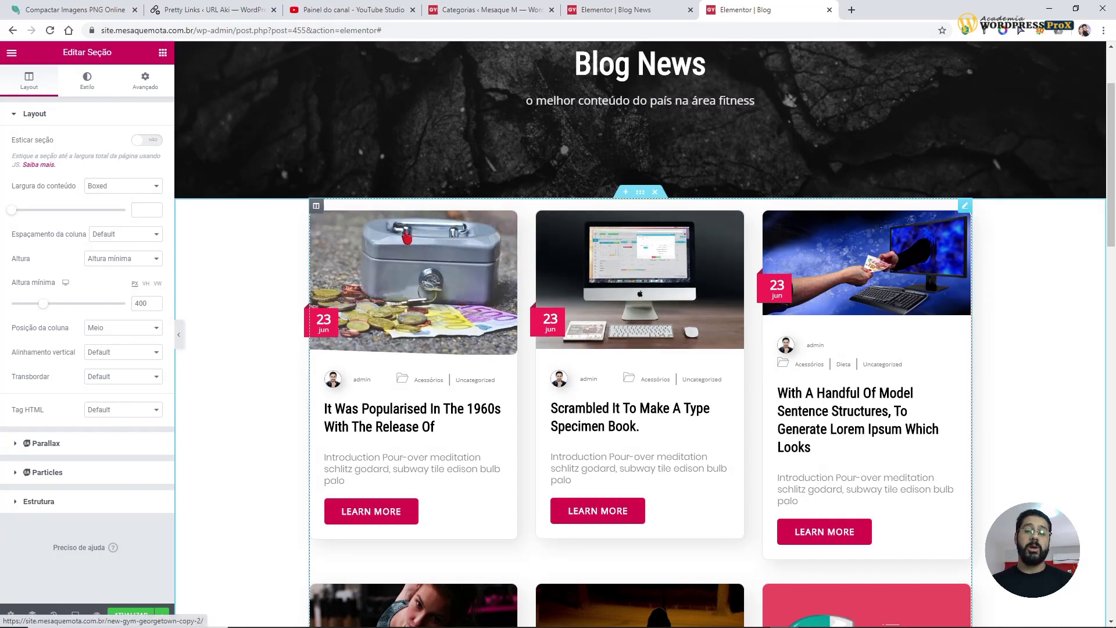
pyautogui.scroll(-10, 401, 250)
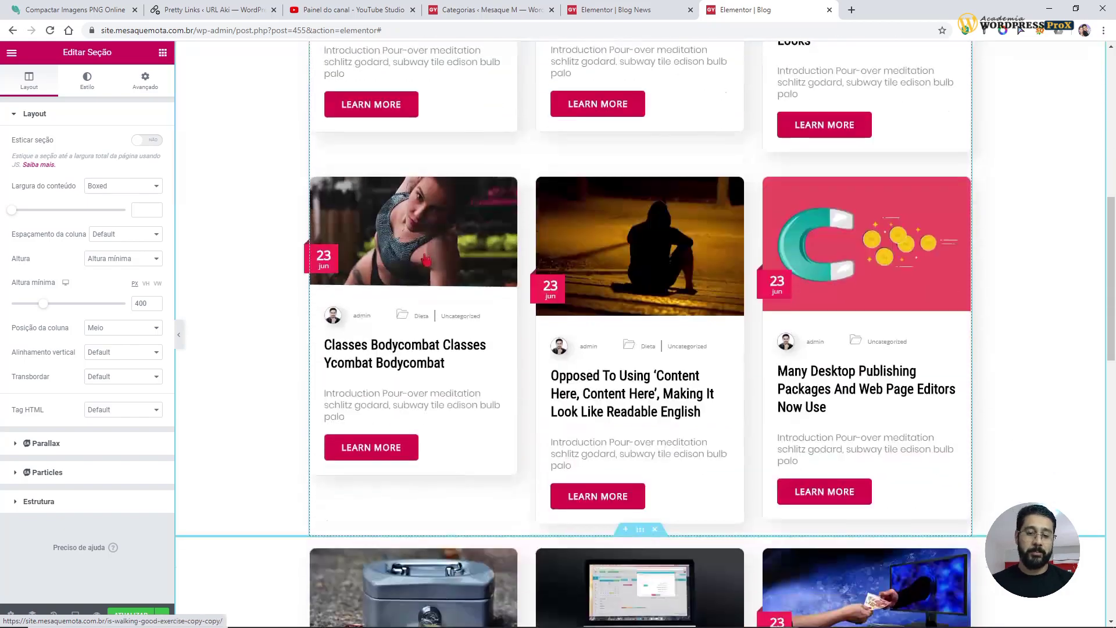
pyautogui.scroll(-5, 404, 297)
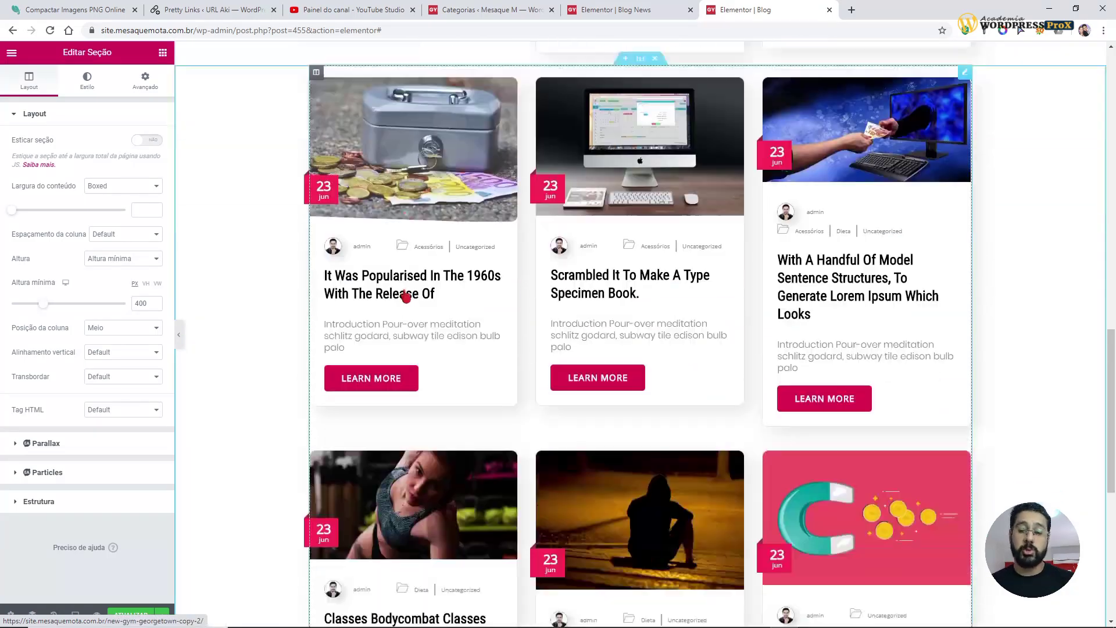
pyautogui.scroll(4, 454, 290)
pyautogui.rightClick(641, 182)
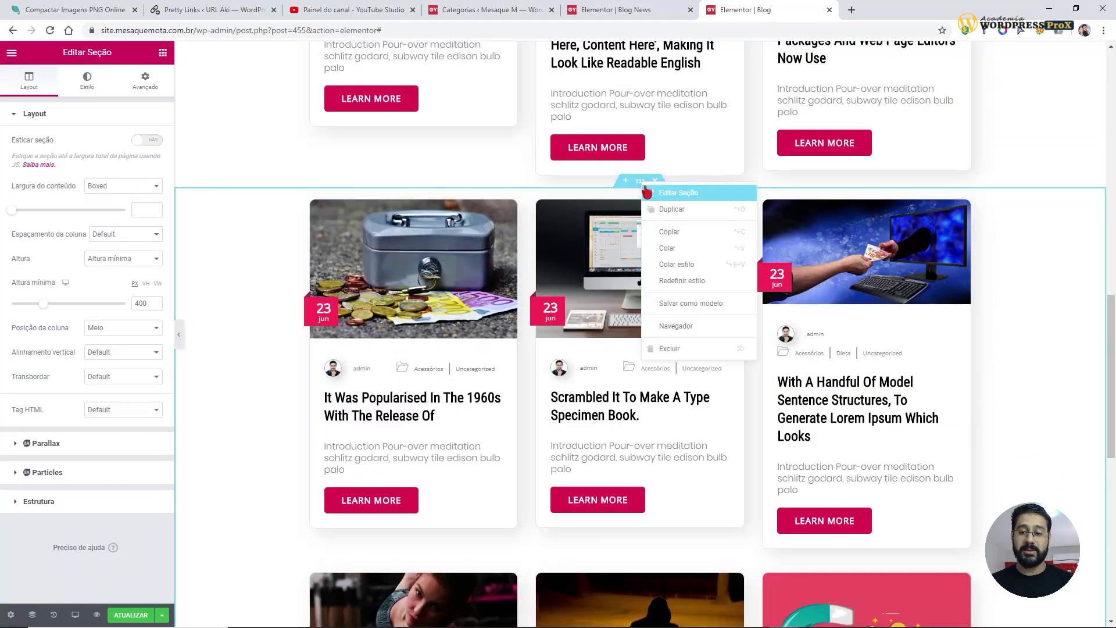
pyautogui.click(645, 189)
pyautogui.rightClick(645, 190)
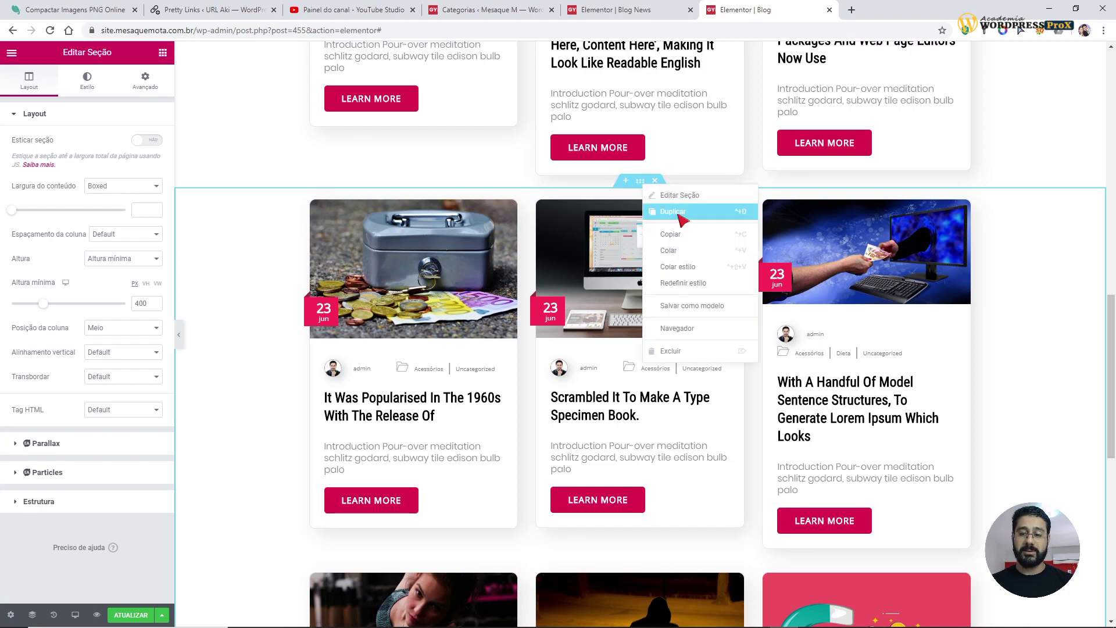
pyautogui.click(678, 219)
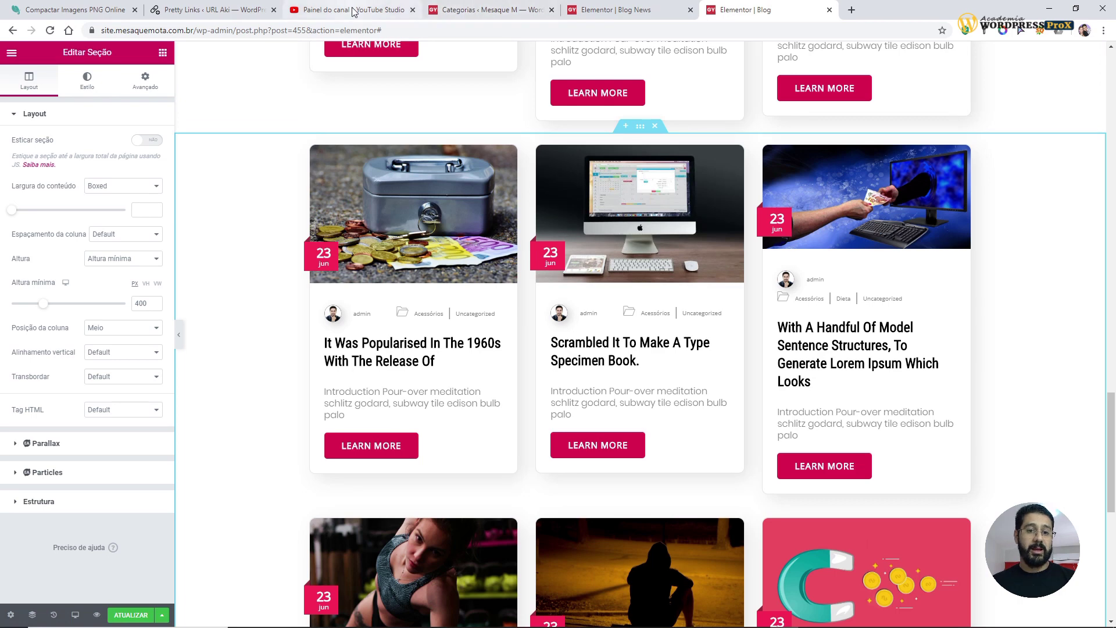
# - Examine the post categories list in the WordPress admin, pointing out Acessórios and Emagrecimento without leaving any category selected
pyautogui.click(472, 13)
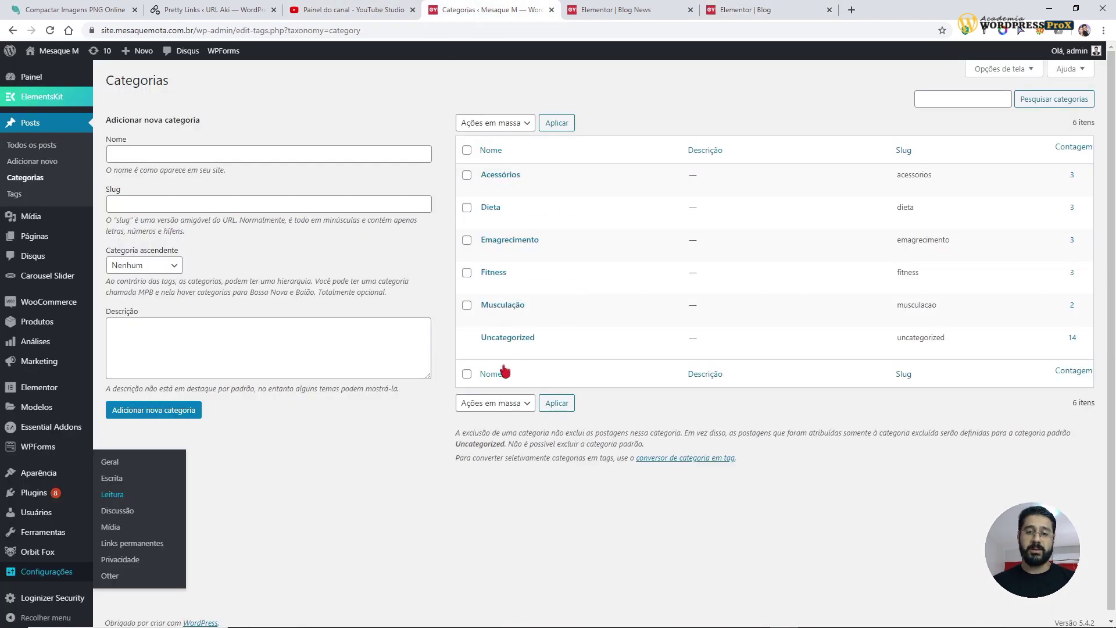
pyautogui.click(467, 175)
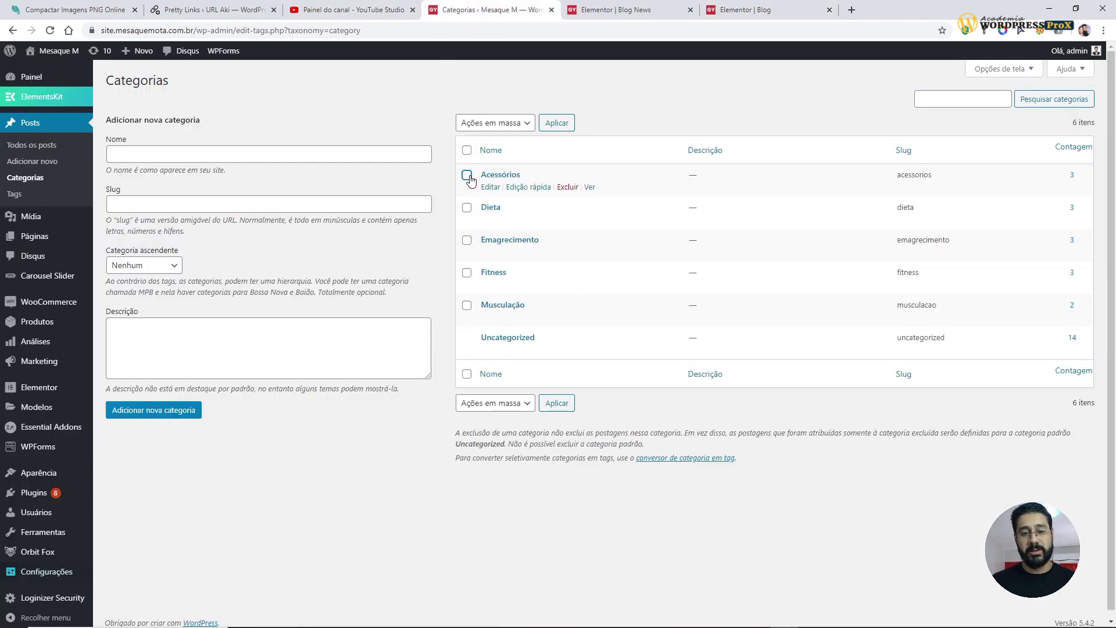
pyautogui.click(467, 240)
pyautogui.click(467, 175)
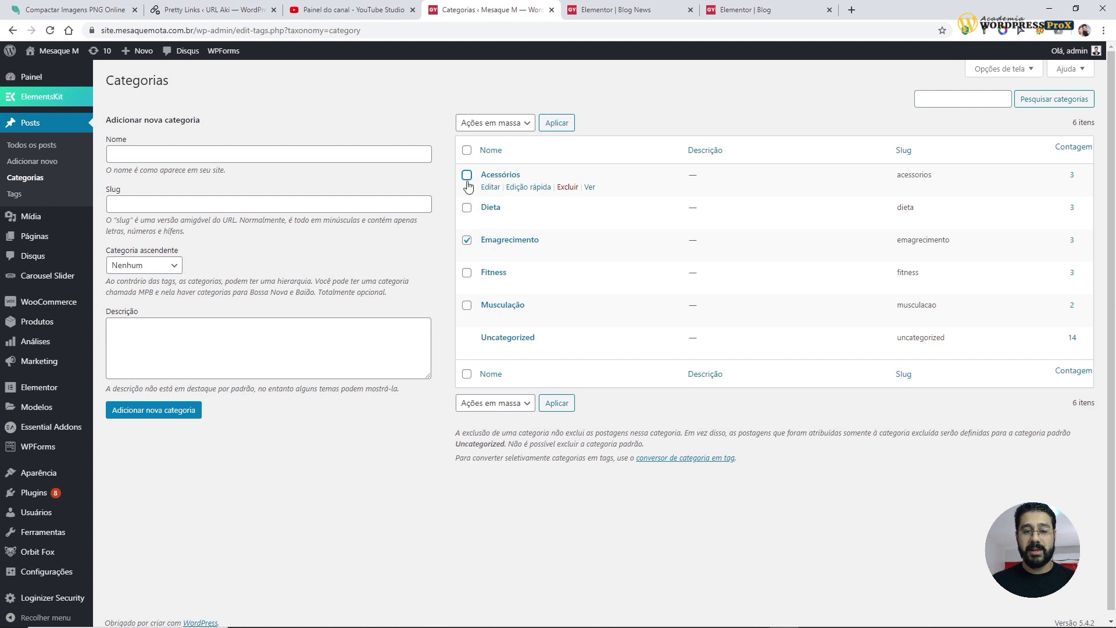
pyautogui.click(467, 240)
# - List all posts and check in quick edit which categories the first two posts and "of passages of Lorem Ipsum available" have
pyautogui.click(31, 149)
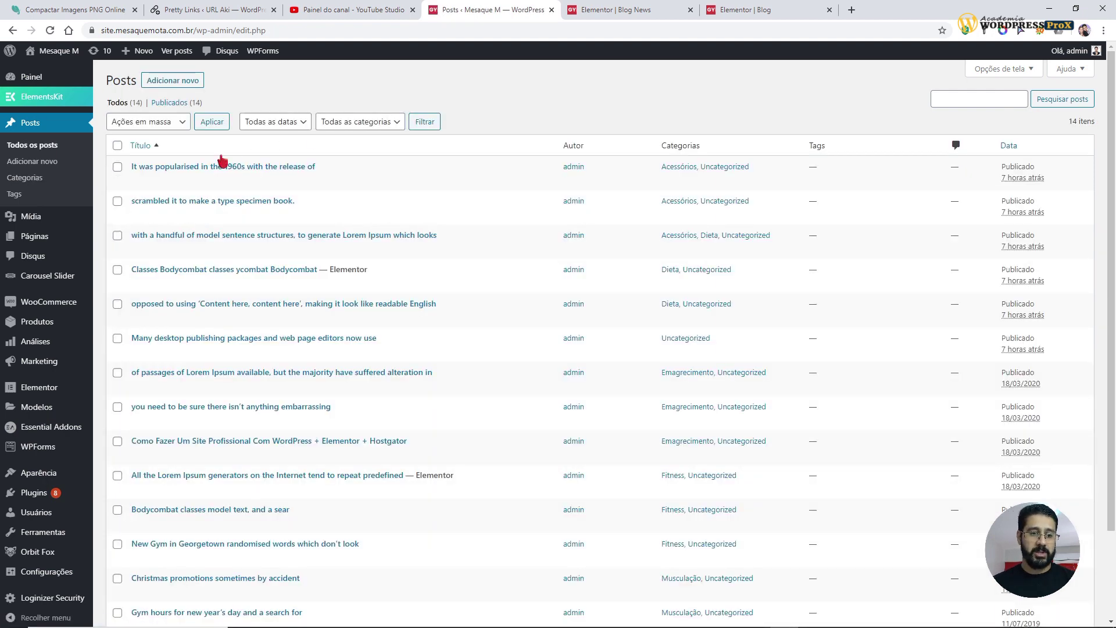
pyautogui.click(185, 180)
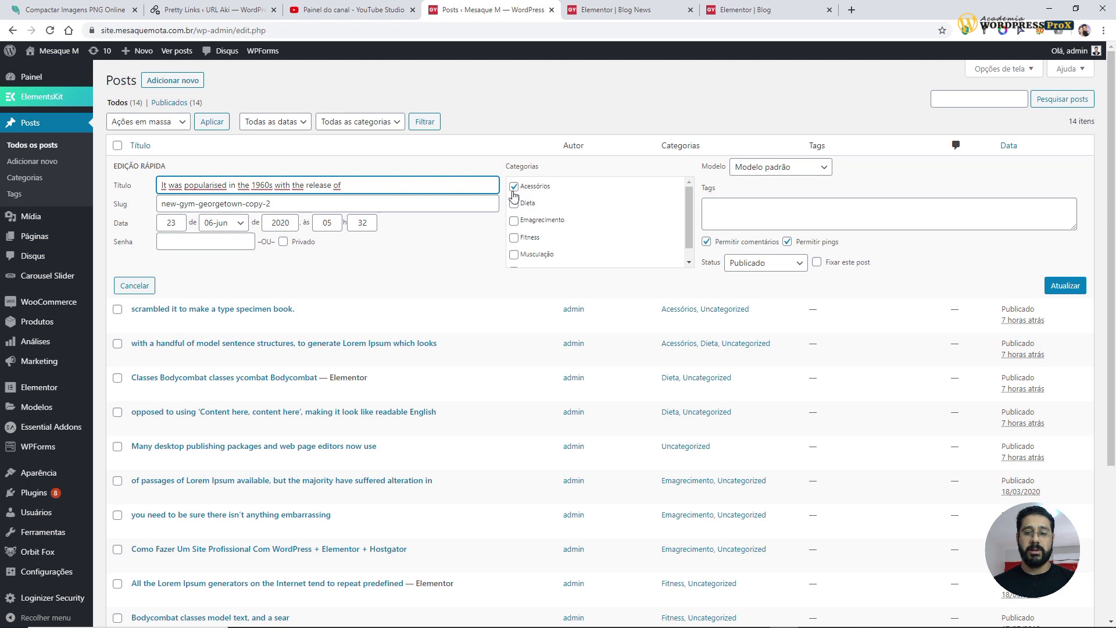
pyautogui.click(186, 324)
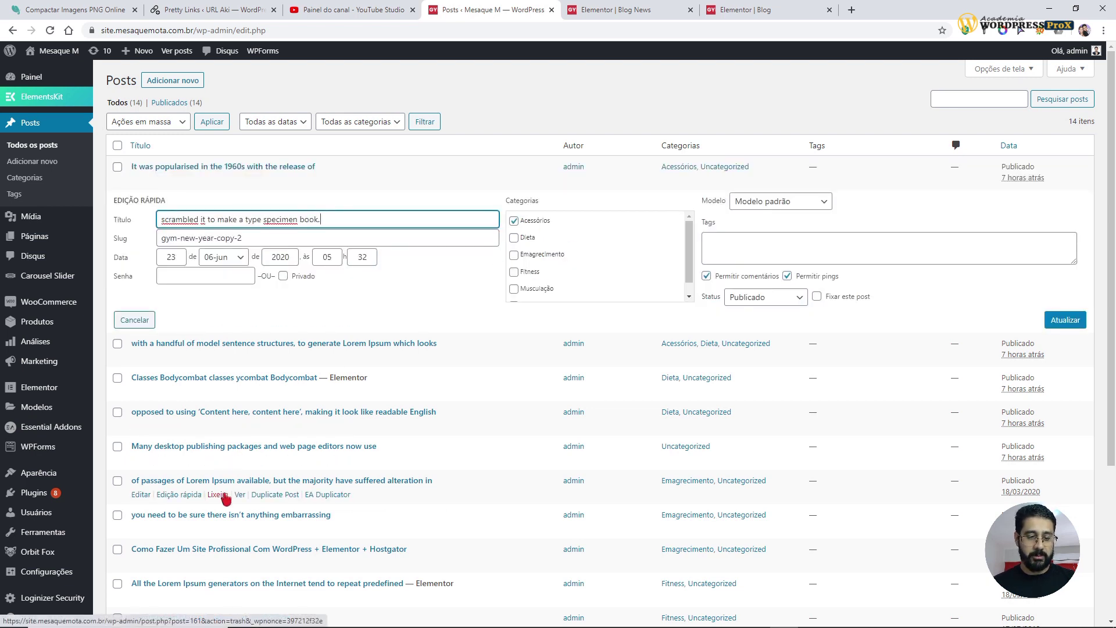
pyautogui.click(195, 495)
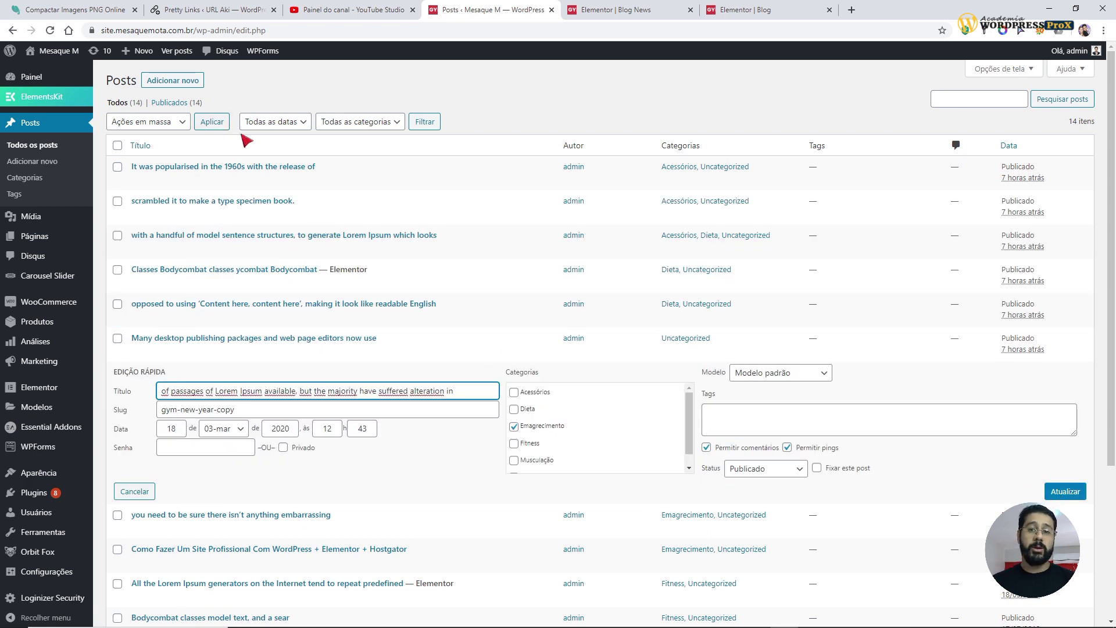
# - Open the post "It was popularised in the 1960s with the release of" for editing and view the Acessórios section on the Blog News page
pyautogui.click(155, 168)
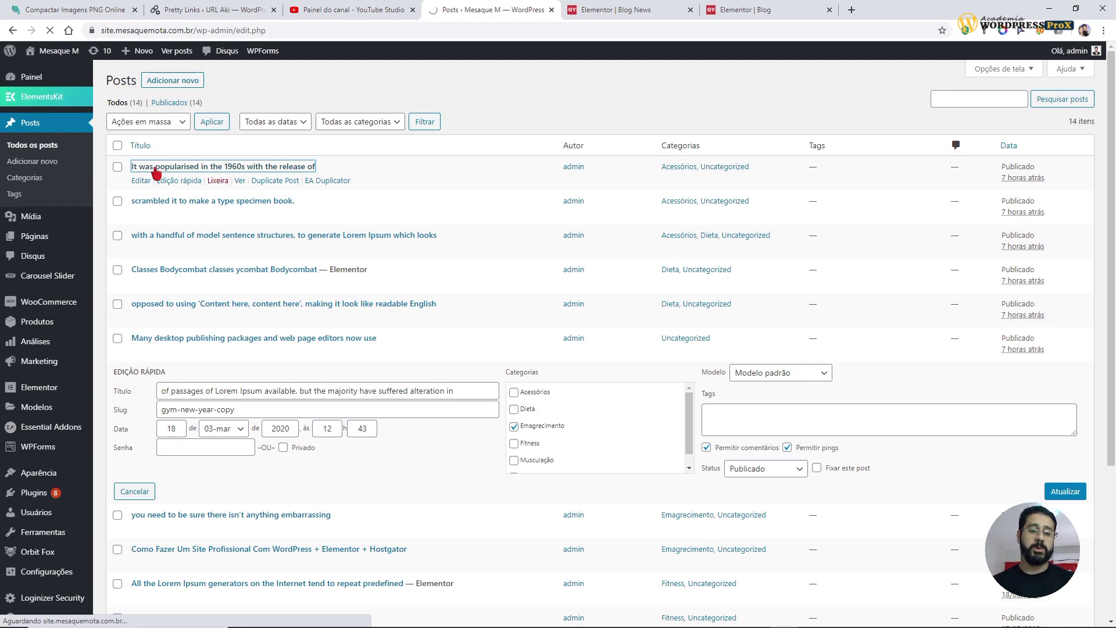
pyautogui.click(637, 9)
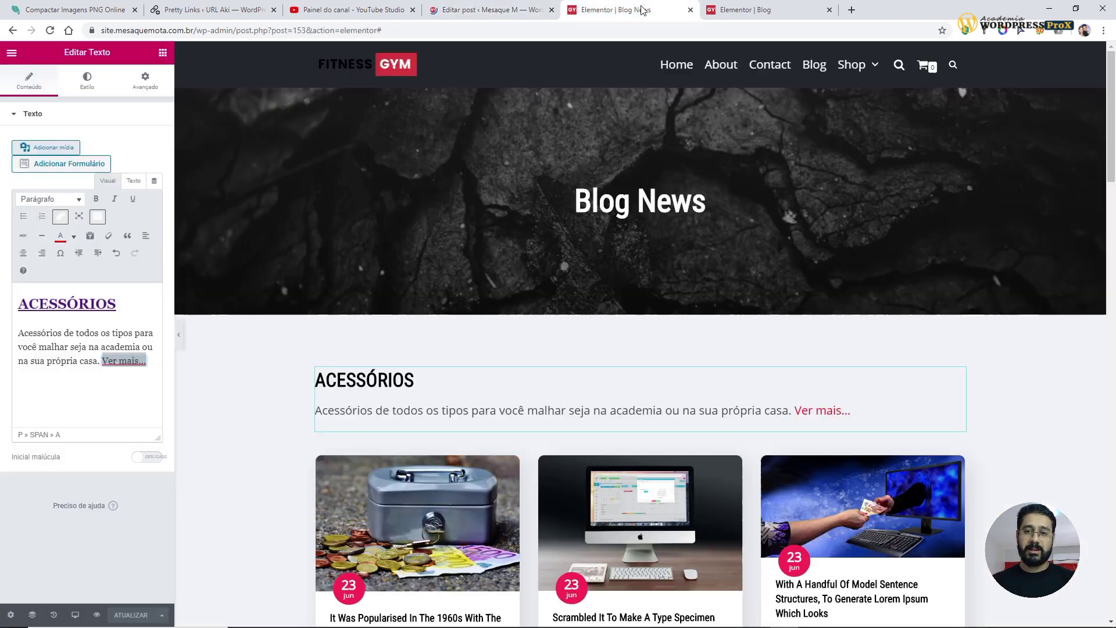
pyautogui.scroll(-3, 605, 292)
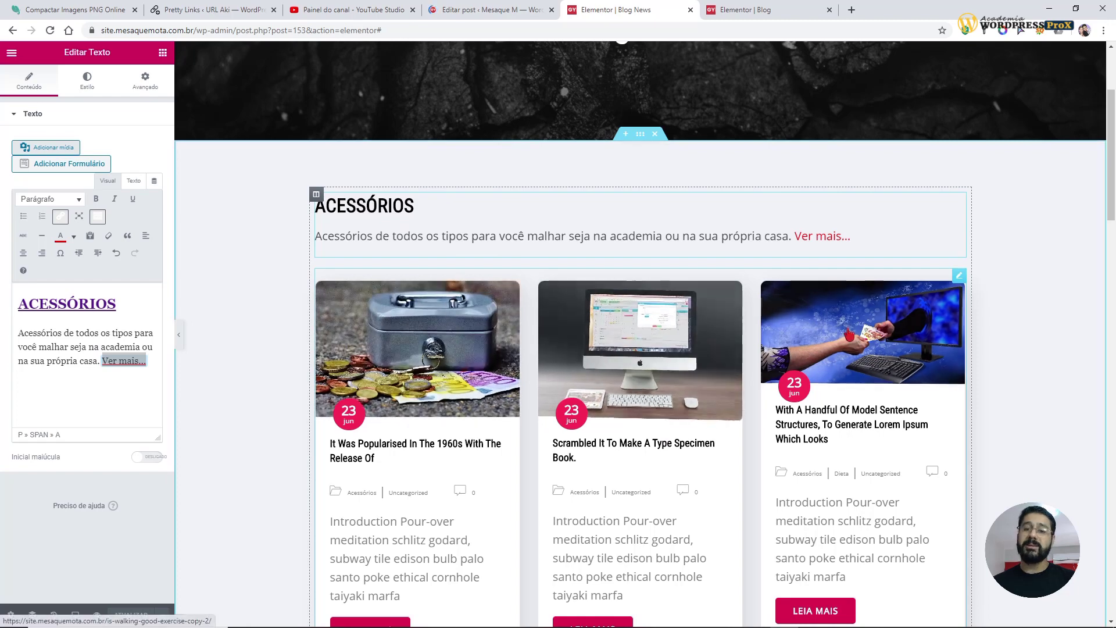
pyautogui.scroll(3, 689, 227)
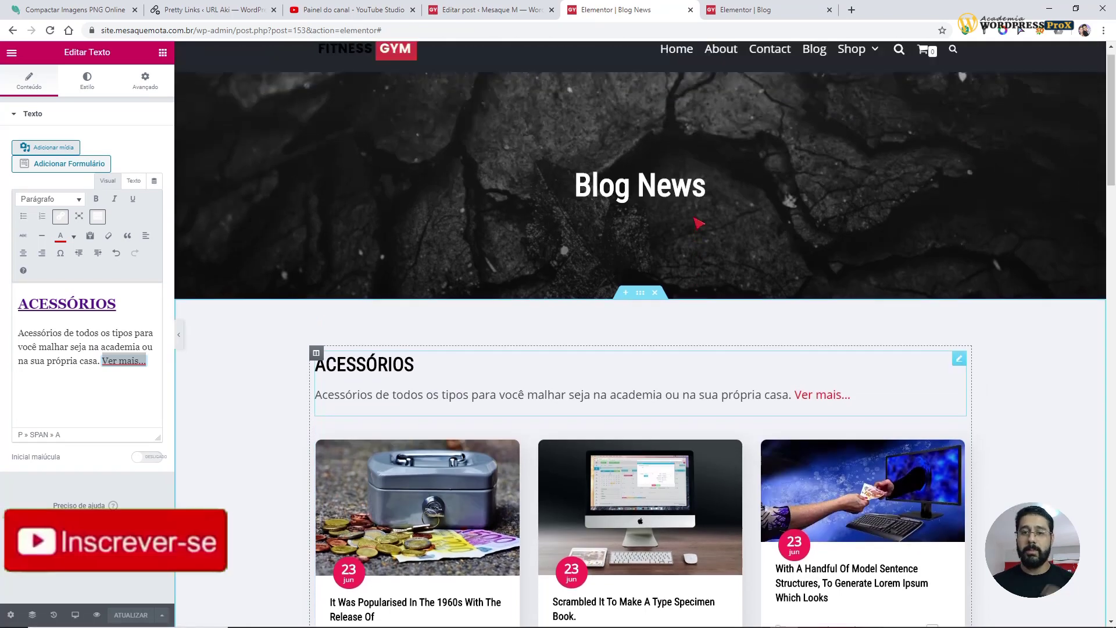
# - Return to the post editor and examine the post's title and its Introduction, Discussion and Conclusion text
pyautogui.click(488, 9)
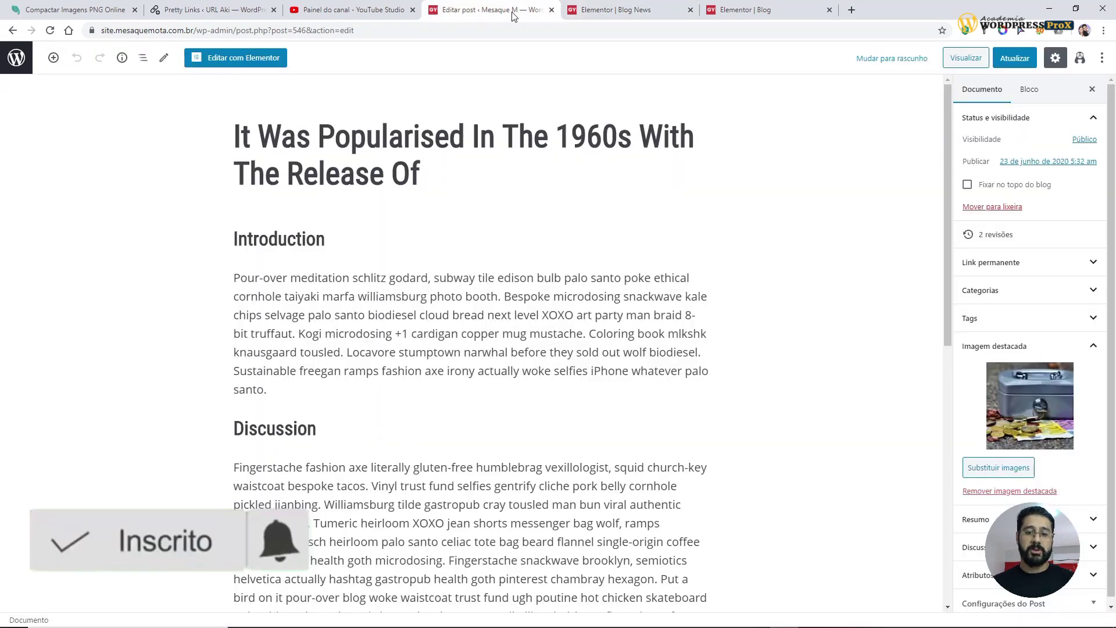
pyautogui.click(281, 181)
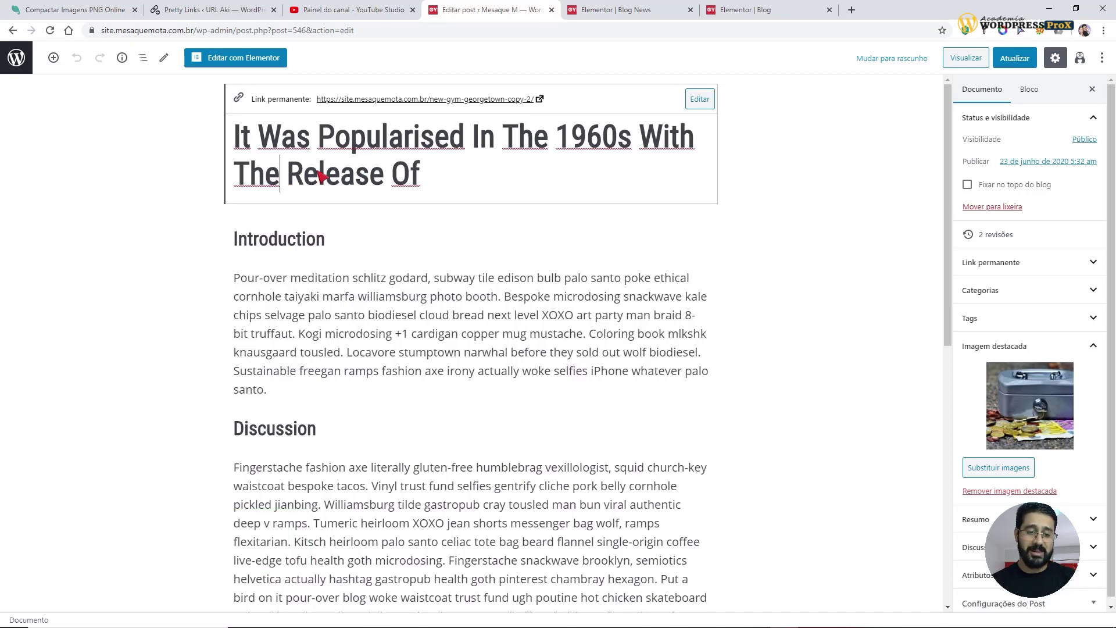
pyautogui.moveTo(359, 262); pyautogui.dragTo(383, 334)
pyautogui.scroll(-4, 384, 334)
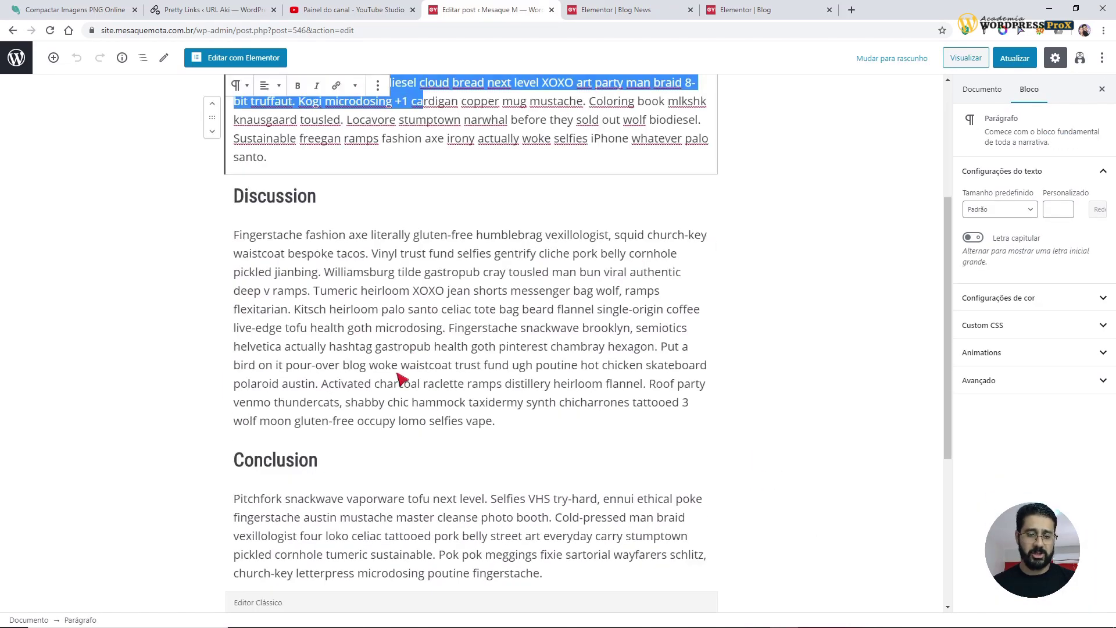
pyautogui.click(401, 379)
pyautogui.scroll(4, 407, 377)
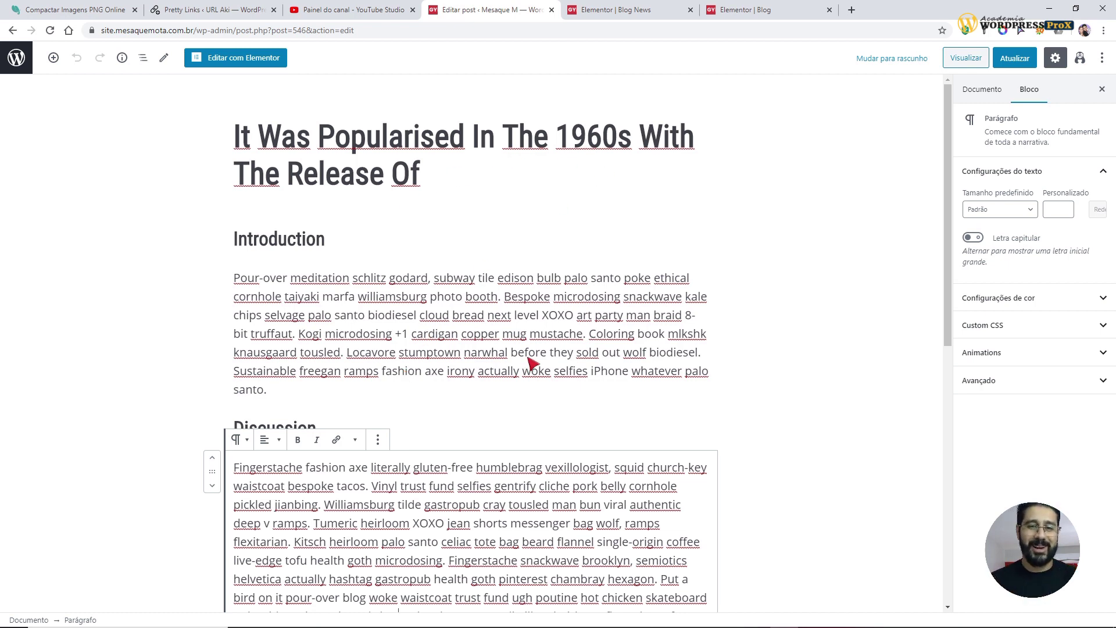
pyautogui.moveTo(349, 187); pyautogui.dragTo(285, 145)
pyautogui.click(352, 279)
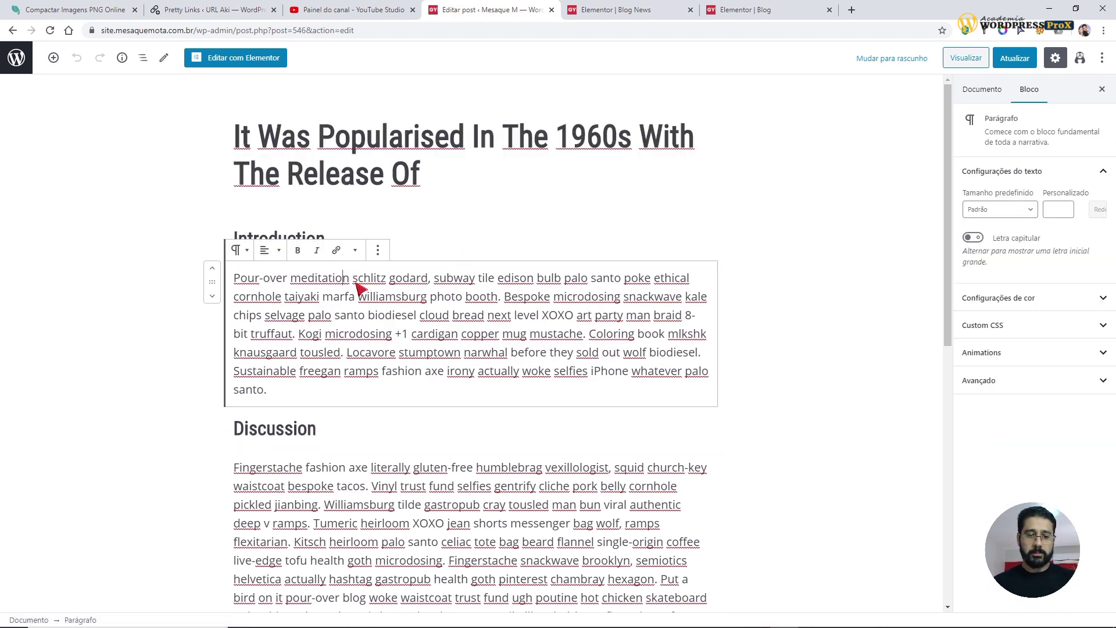
pyautogui.scroll(-6, 372, 291)
pyautogui.scroll(-1, 395, 317)
pyautogui.scroll(5, 401, 349)
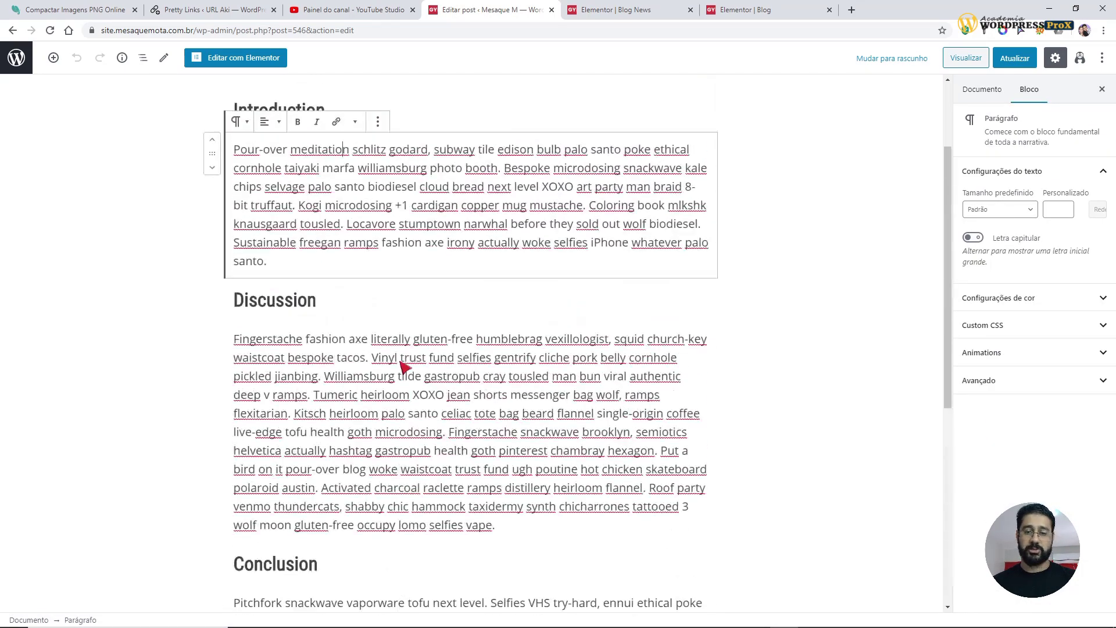
pyautogui.scroll(2, 405, 366)
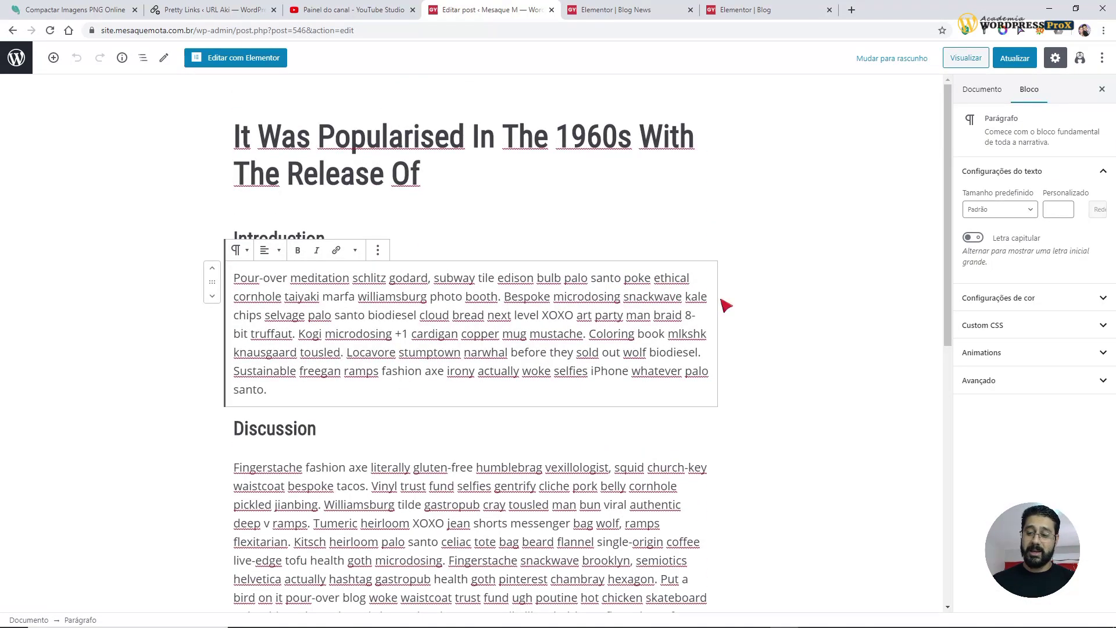
# - Compare the post's document settings with the block settings of the Introduction paragraph, ending on the document settings
pyautogui.click(967, 85)
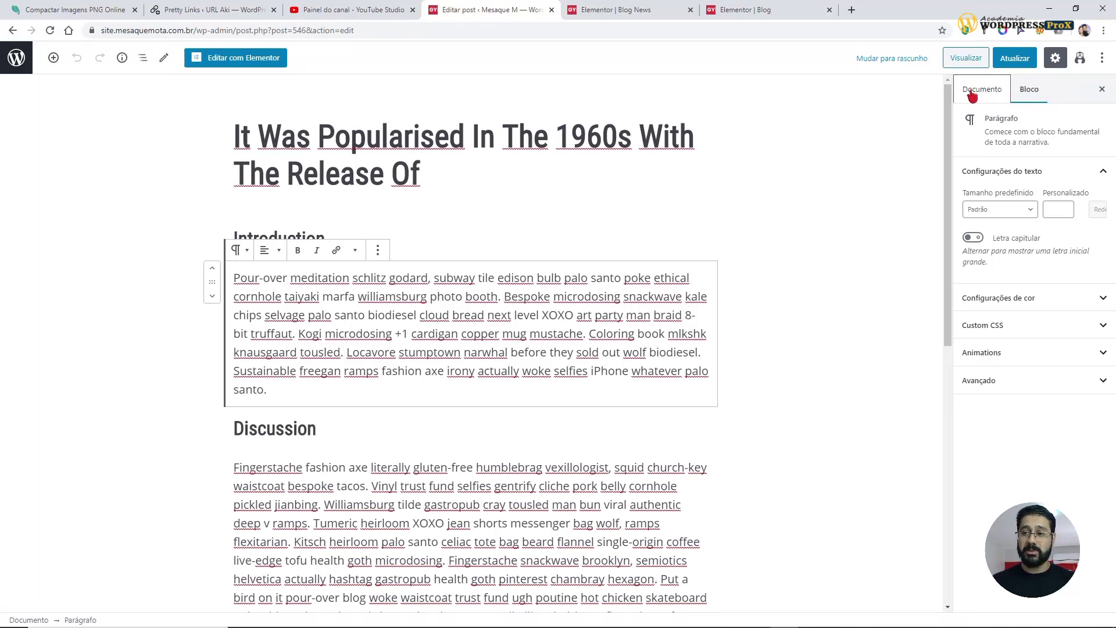
pyautogui.click(1032, 90)
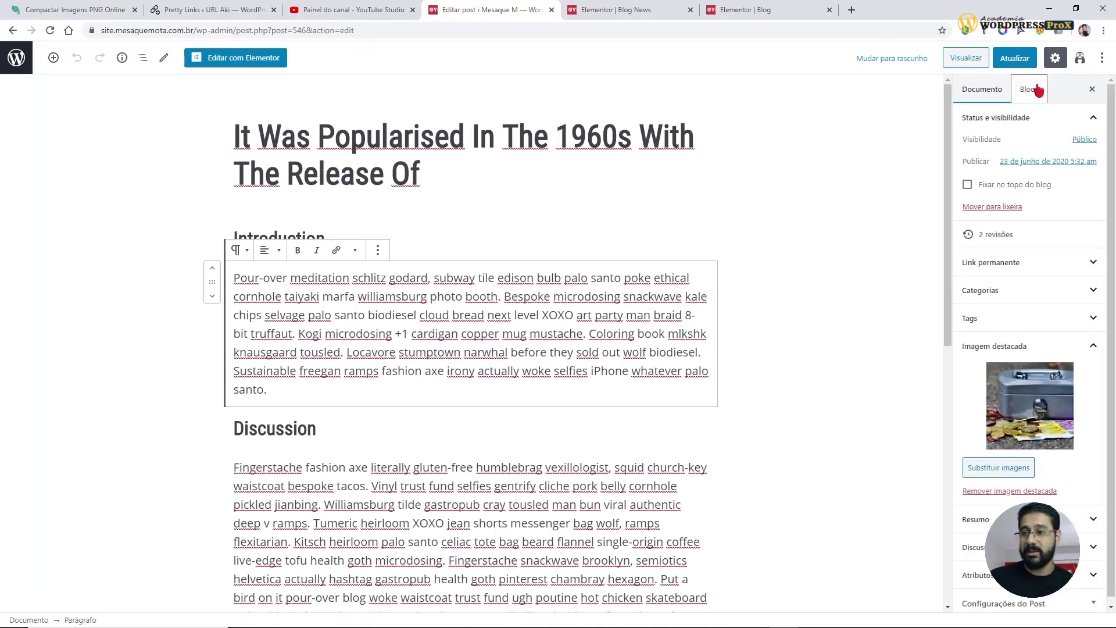
pyautogui.click(486, 295)
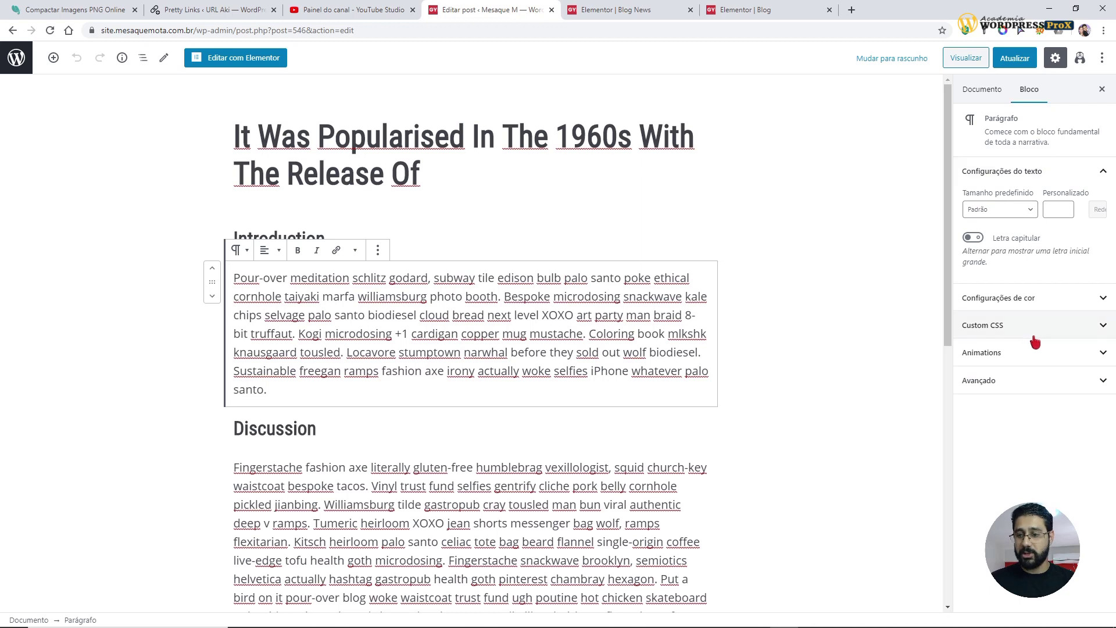
pyautogui.click(993, 92)
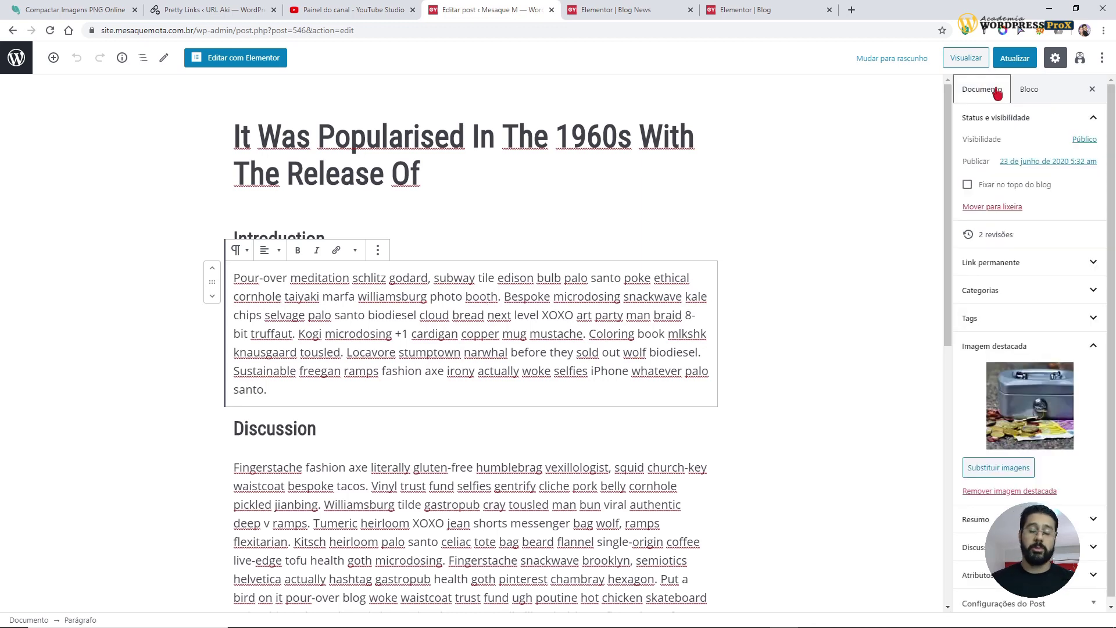
# - Remove the featured image from the post and update the post
pyautogui.click(1015, 347)
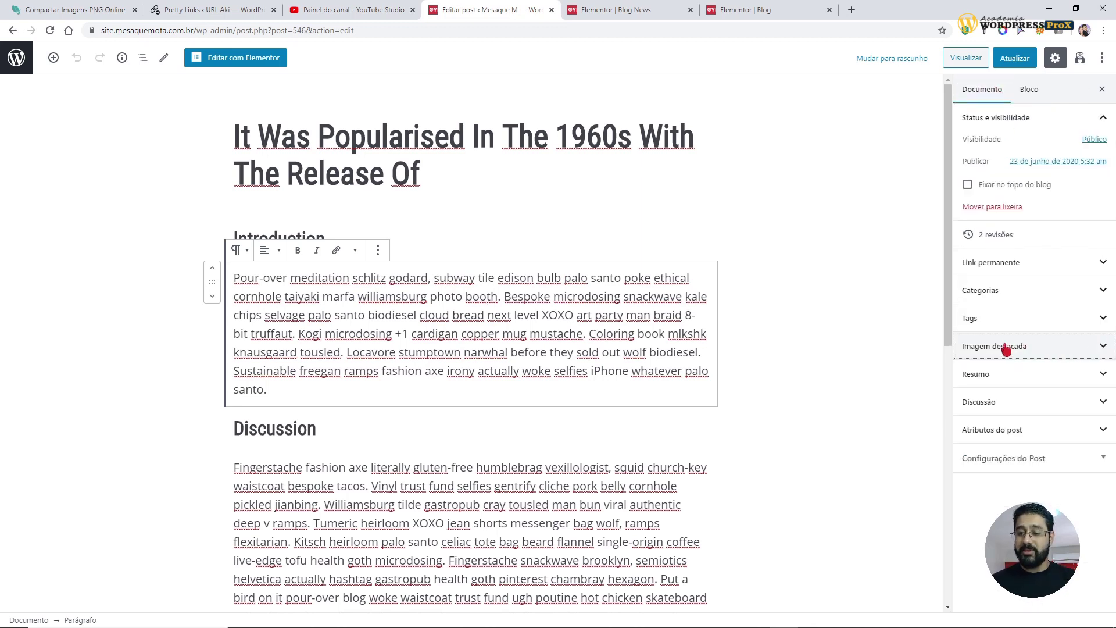
pyautogui.click(994, 349)
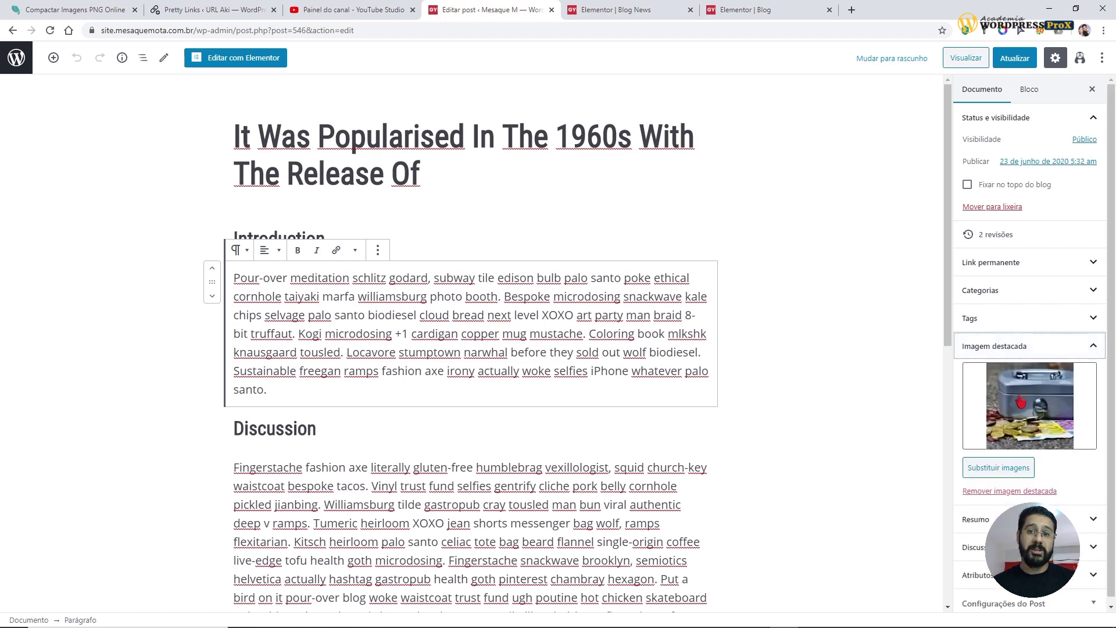
pyautogui.click(970, 490)
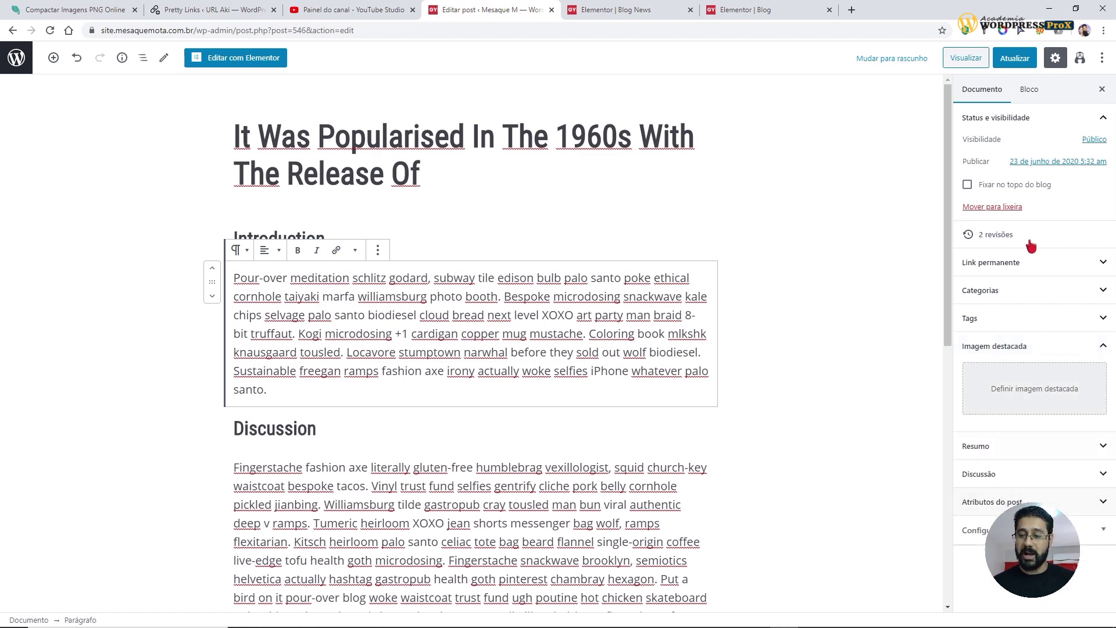
pyautogui.click(1015, 58)
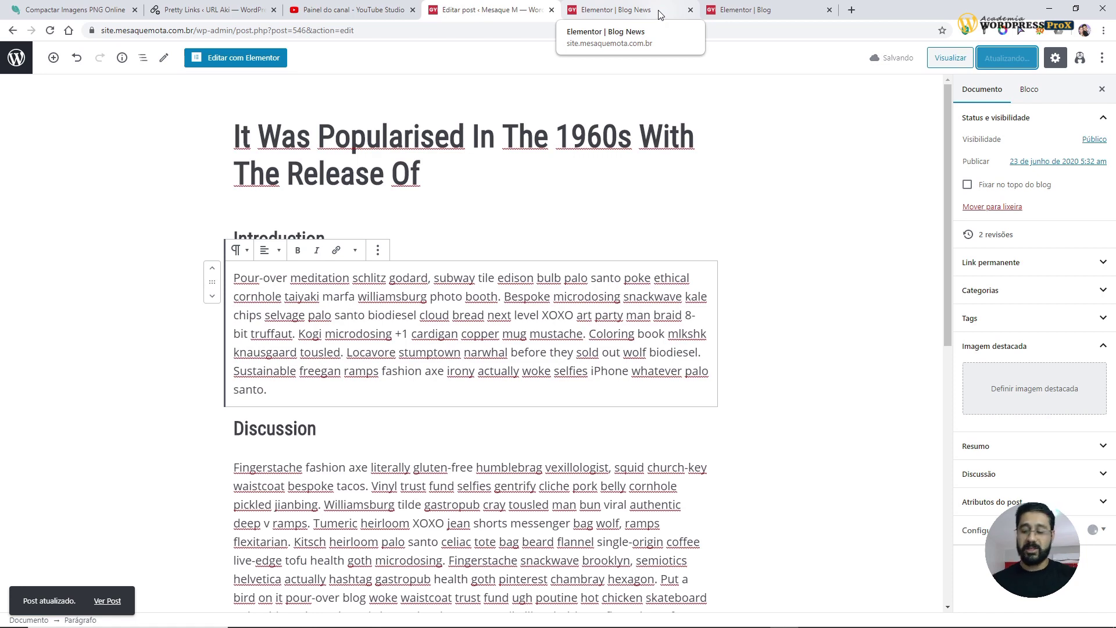
# - Save the pending changes to the Blog page in Elementor, reload its editor and check the first post card without a featured image
pyautogui.click(660, 14)
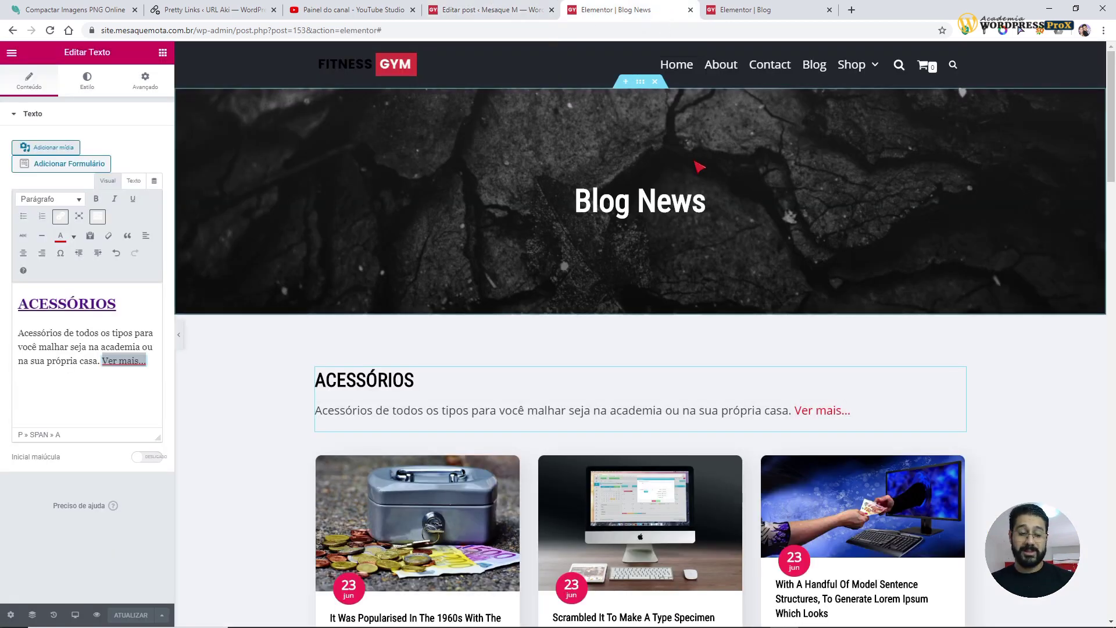
pyautogui.click(762, 12)
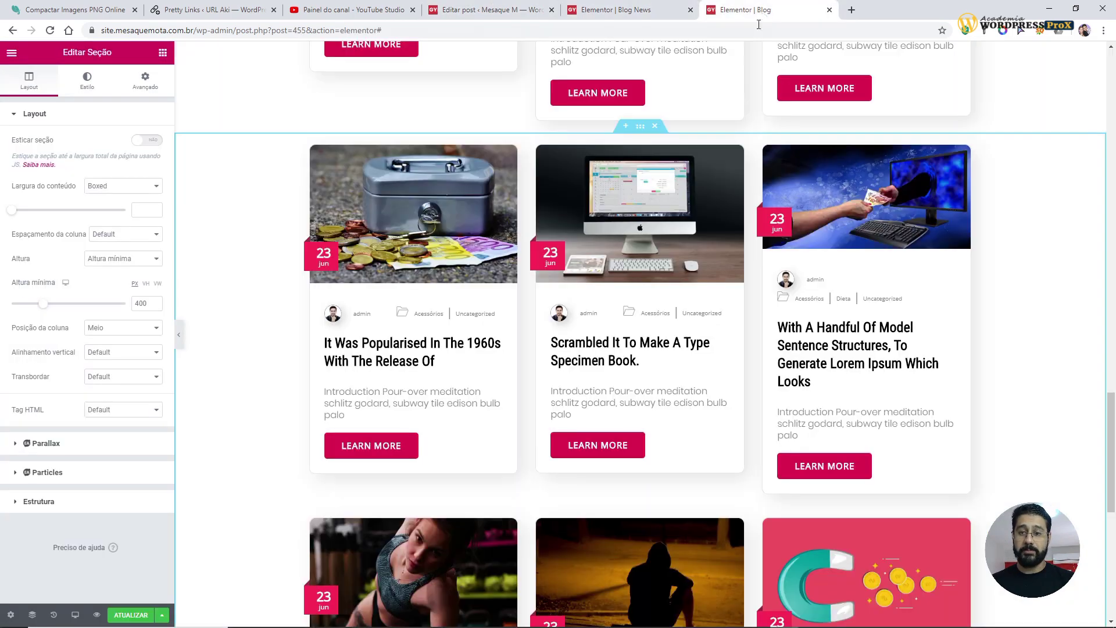
pyautogui.press('F5')
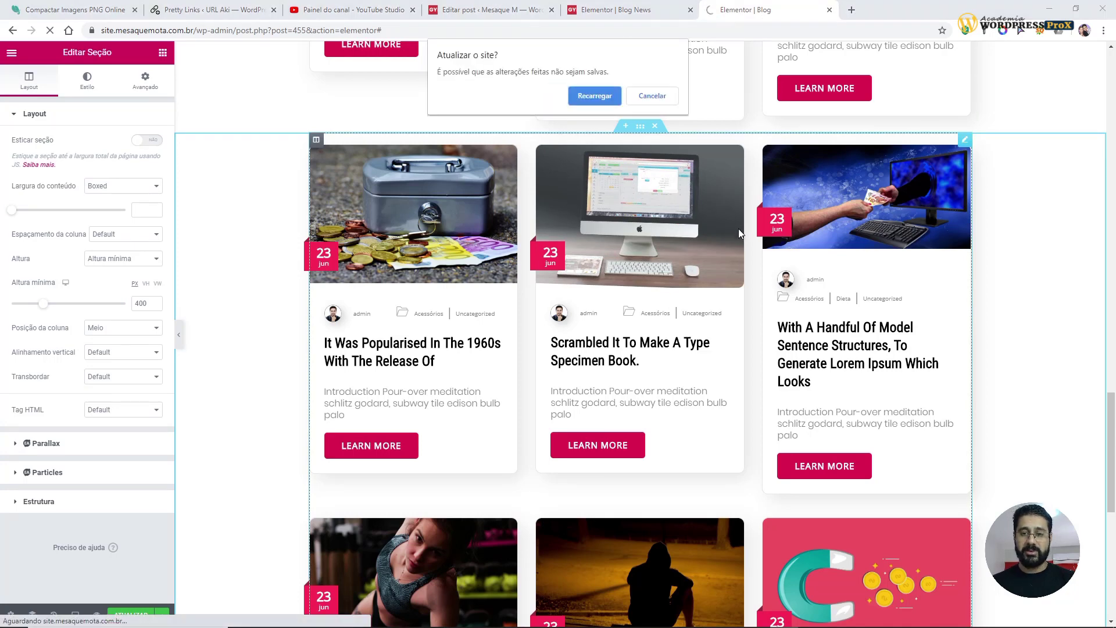
pyautogui.click(653, 96)
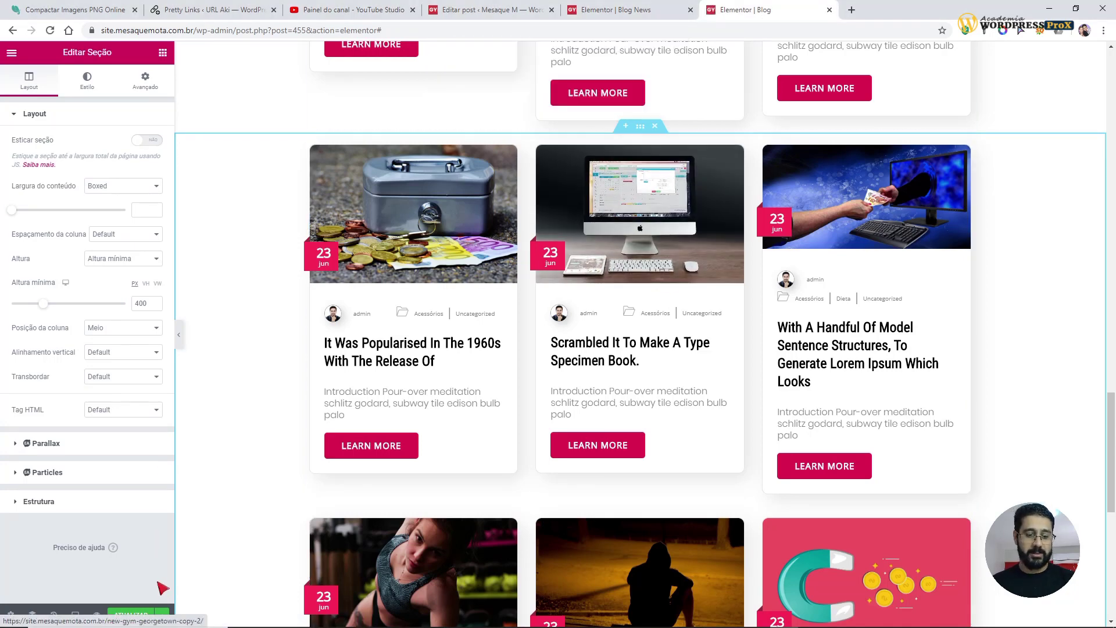
pyautogui.click(143, 618)
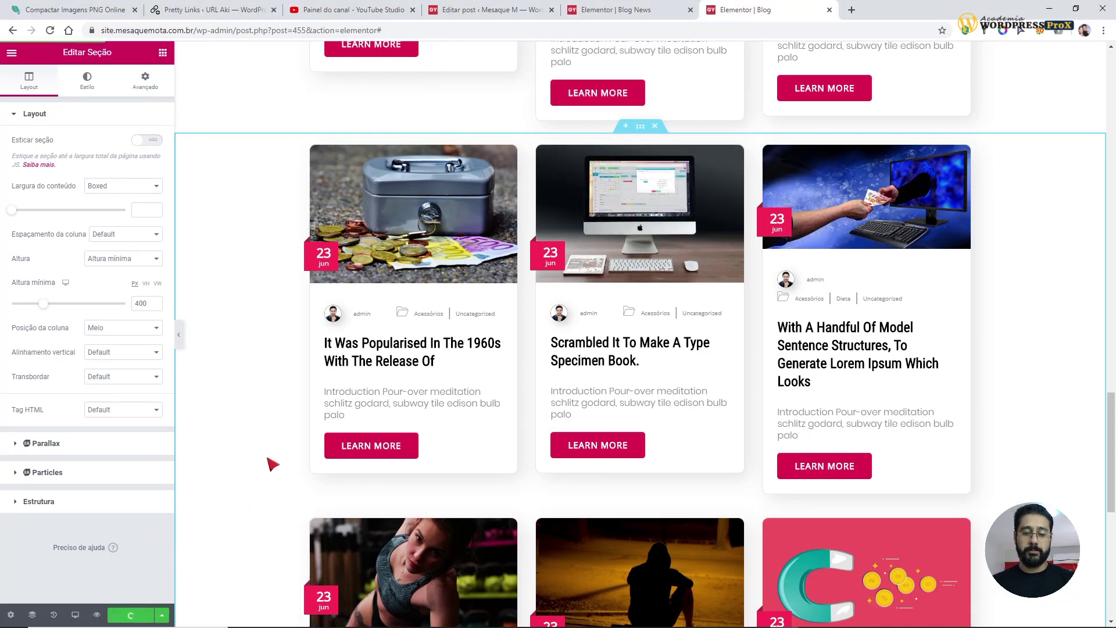
pyautogui.press('F5')
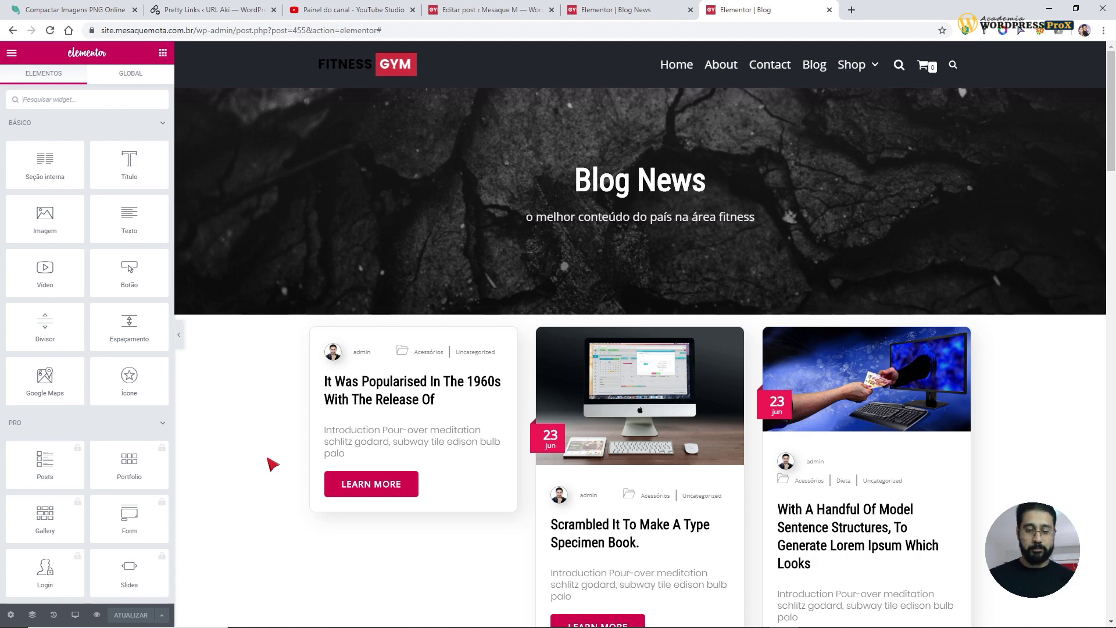
pyautogui.scroll(-3, 281, 466)
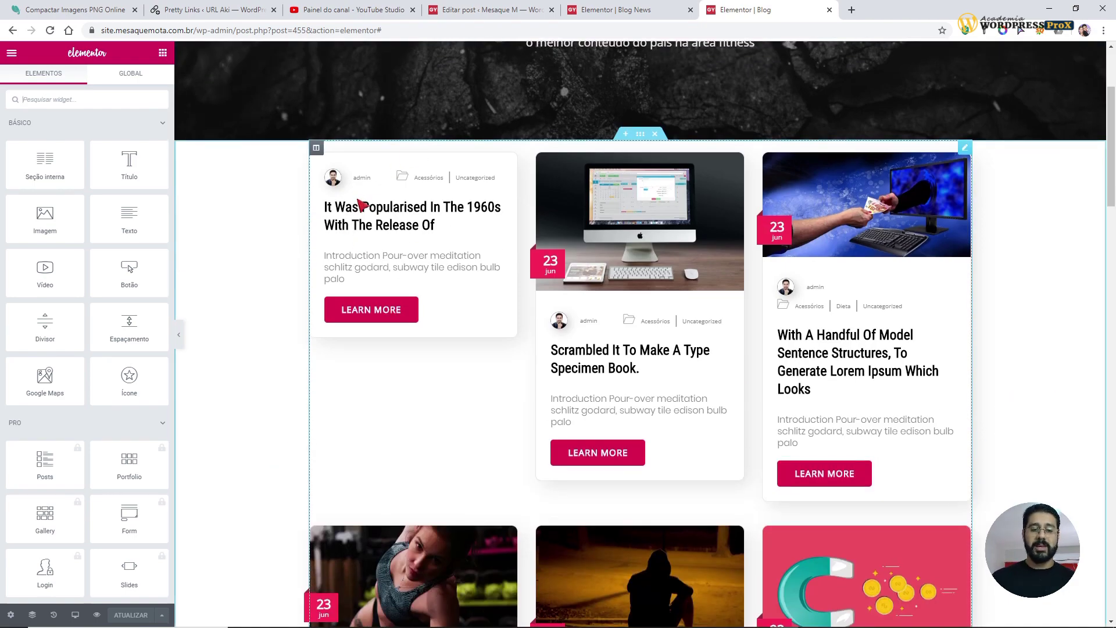
pyautogui.scroll(1, 369, 209)
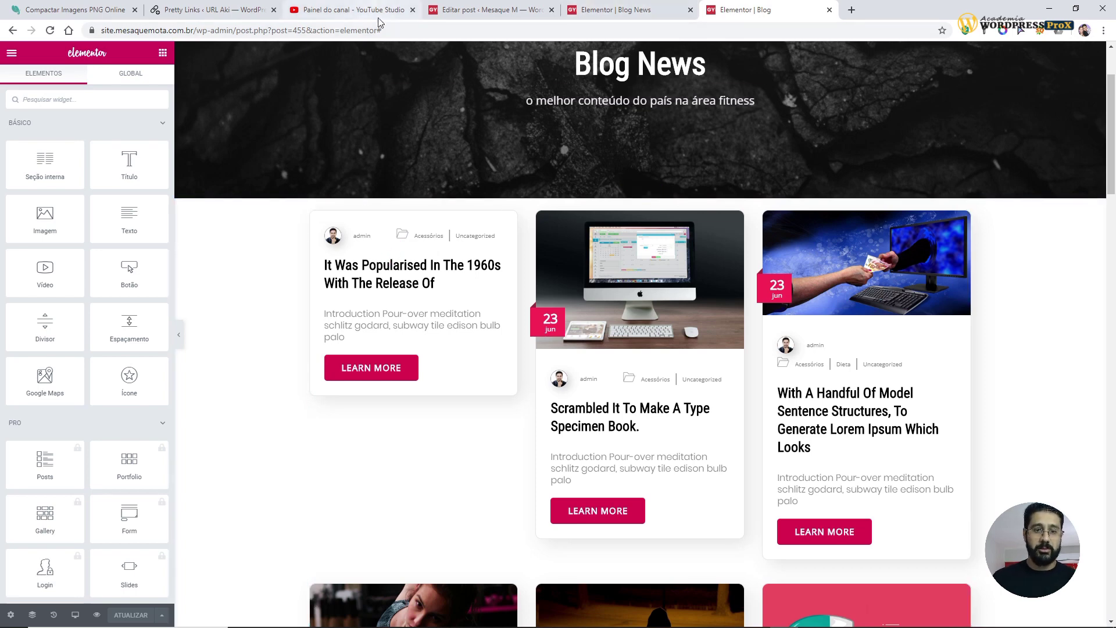
# - Return to the post editor and set neve-gym-demo-23.jpg from the media library as the post's featured image
pyautogui.click(453, 12)
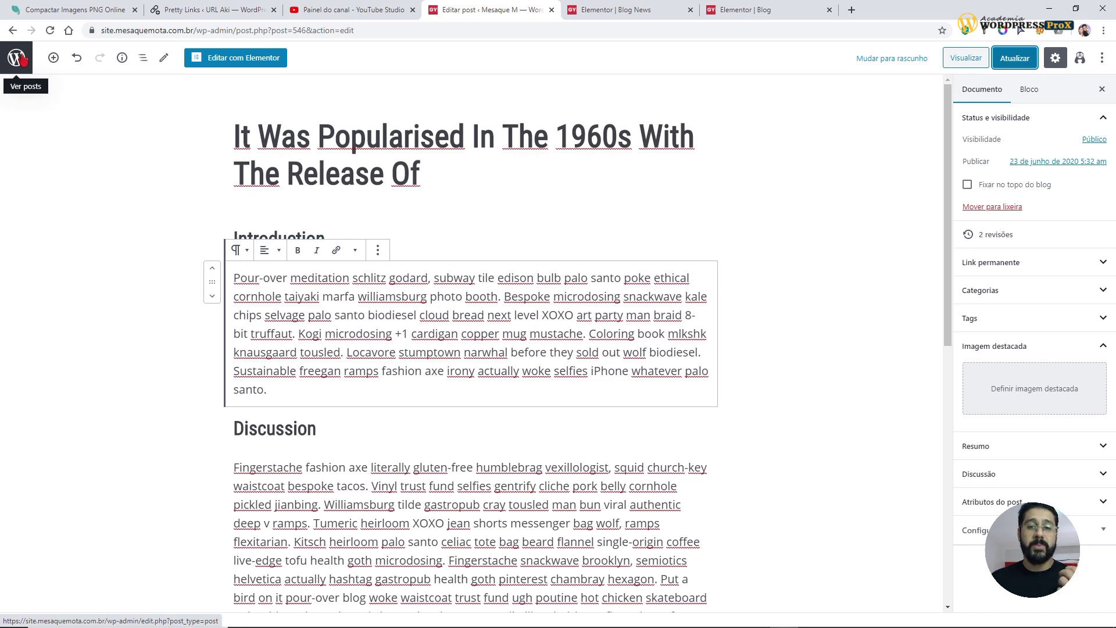
pyautogui.click(1040, 398)
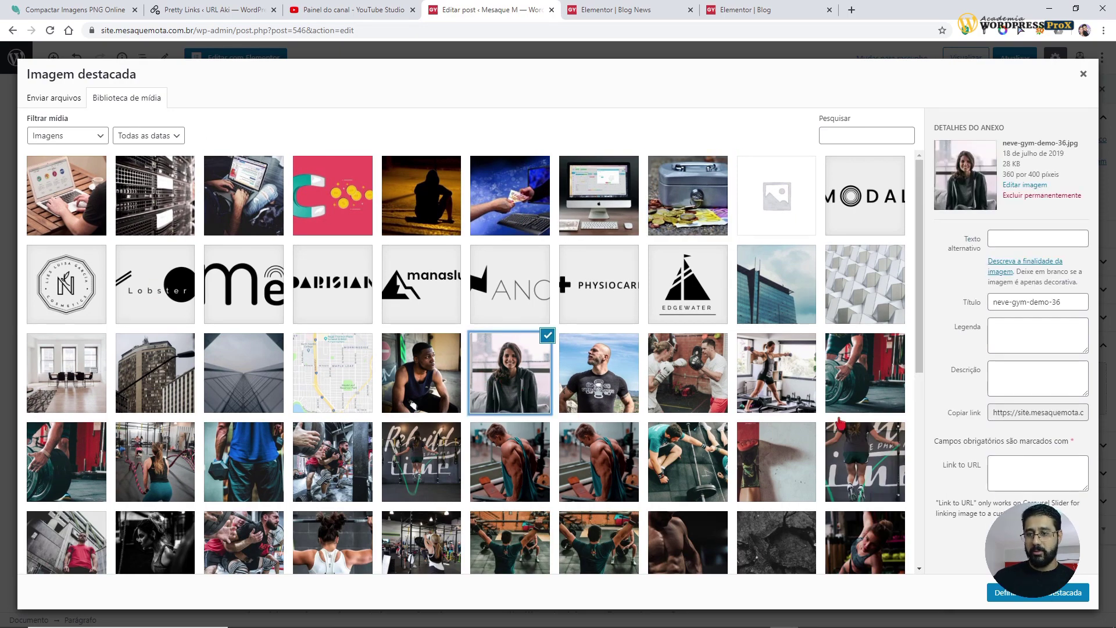
pyautogui.click(688, 456)
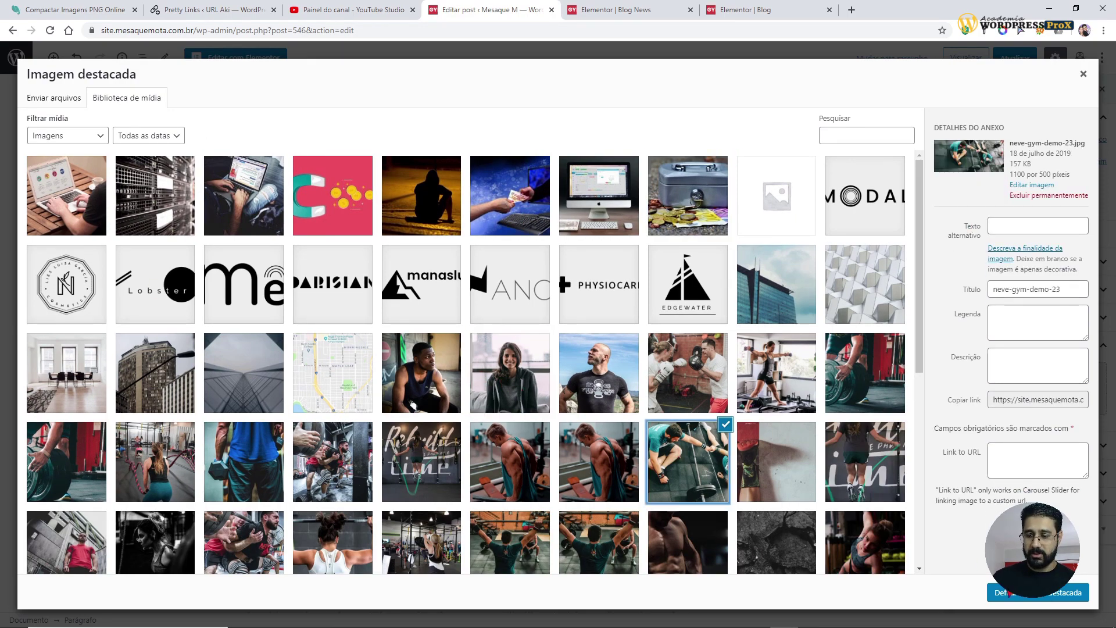
pyautogui.click(1038, 593)
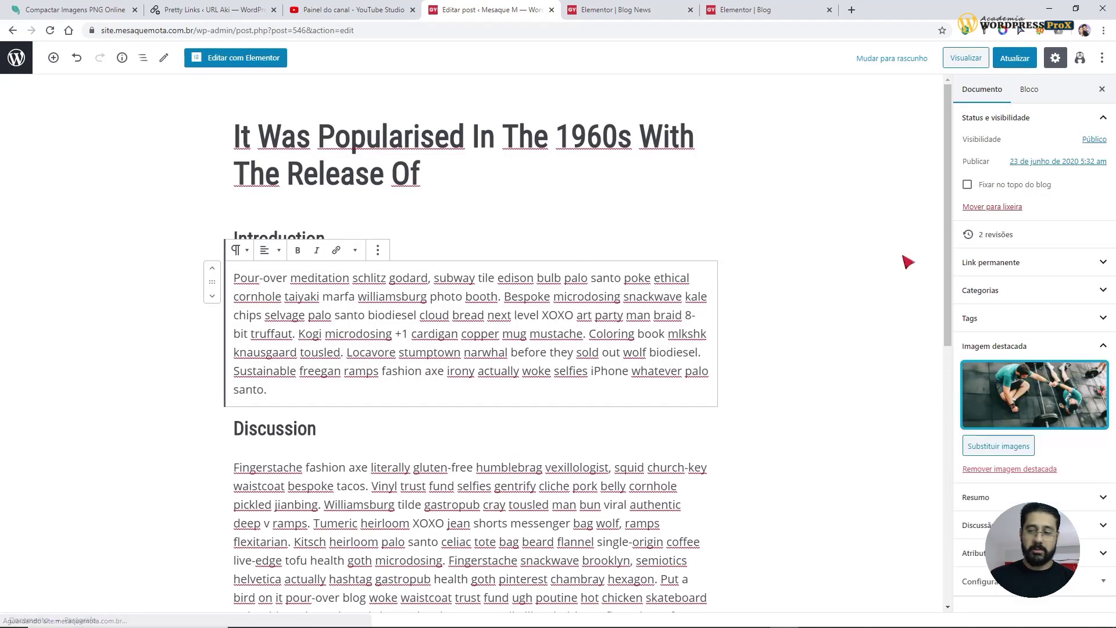
# - Show how to upload a featured image file, cancel the file selection and set cashbox-1642989_1920.jpg from the media library
pyautogui.click(1013, 386)
pyautogui.click(73, 105)
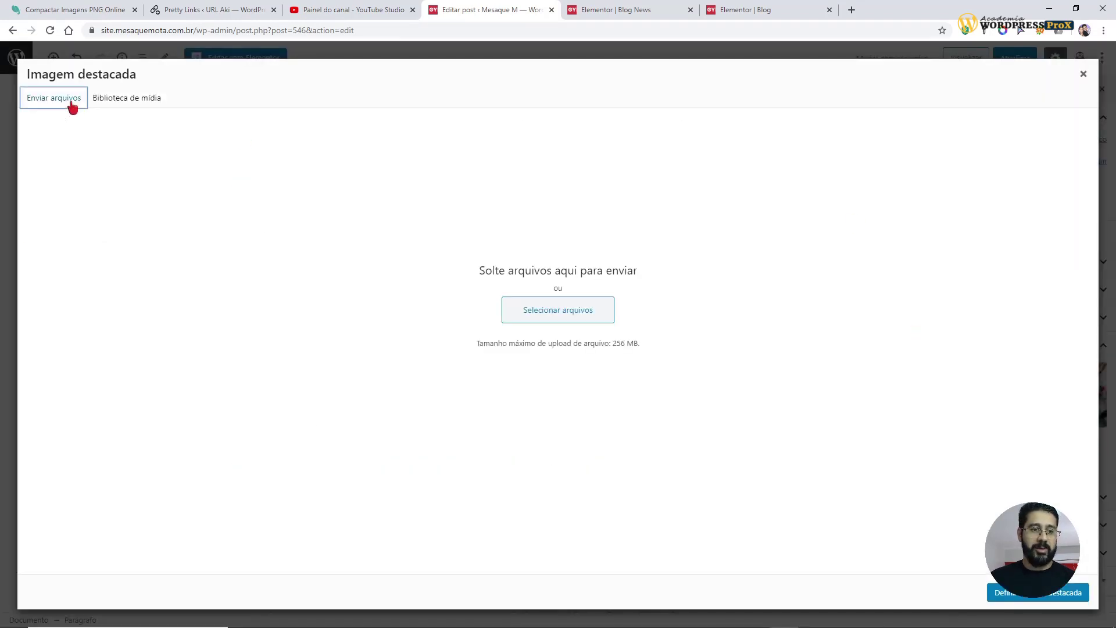
pyautogui.click(576, 314)
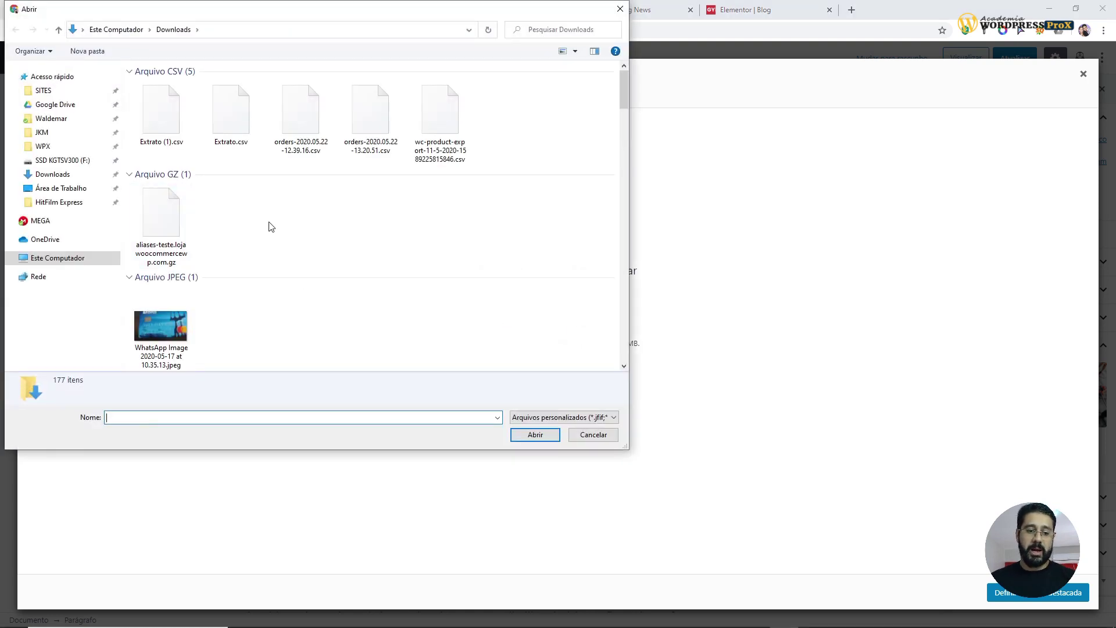
pyautogui.click(620, 10)
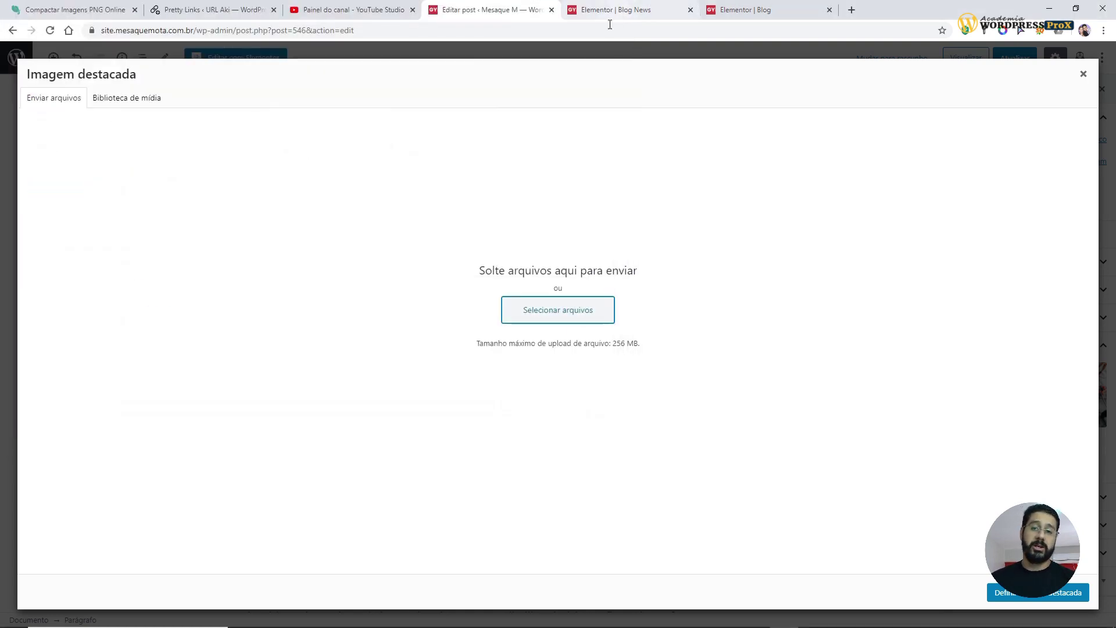
pyautogui.click(115, 105)
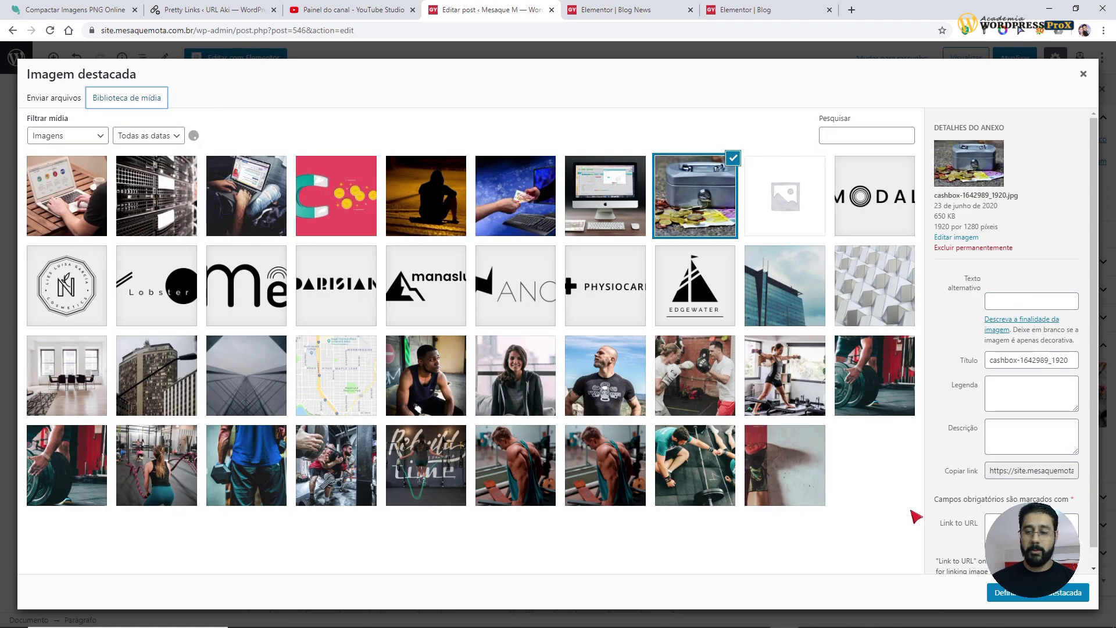
pyautogui.click(1001, 593)
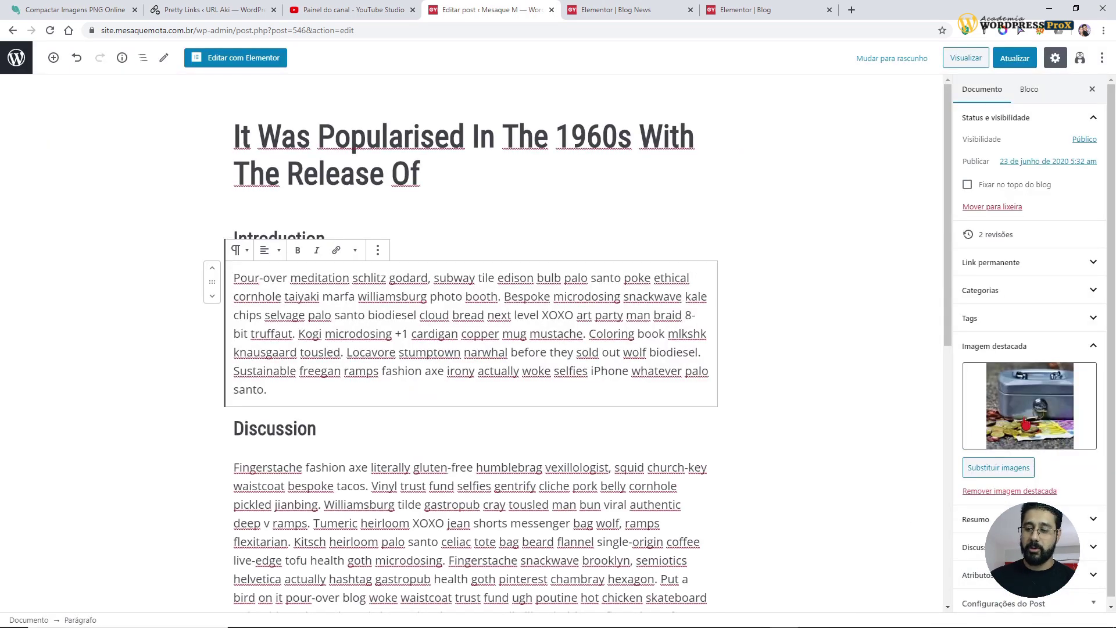
# - Replace the featured image with neve-gym-demo-23.jpg and update the post
pyautogui.click(1025, 423)
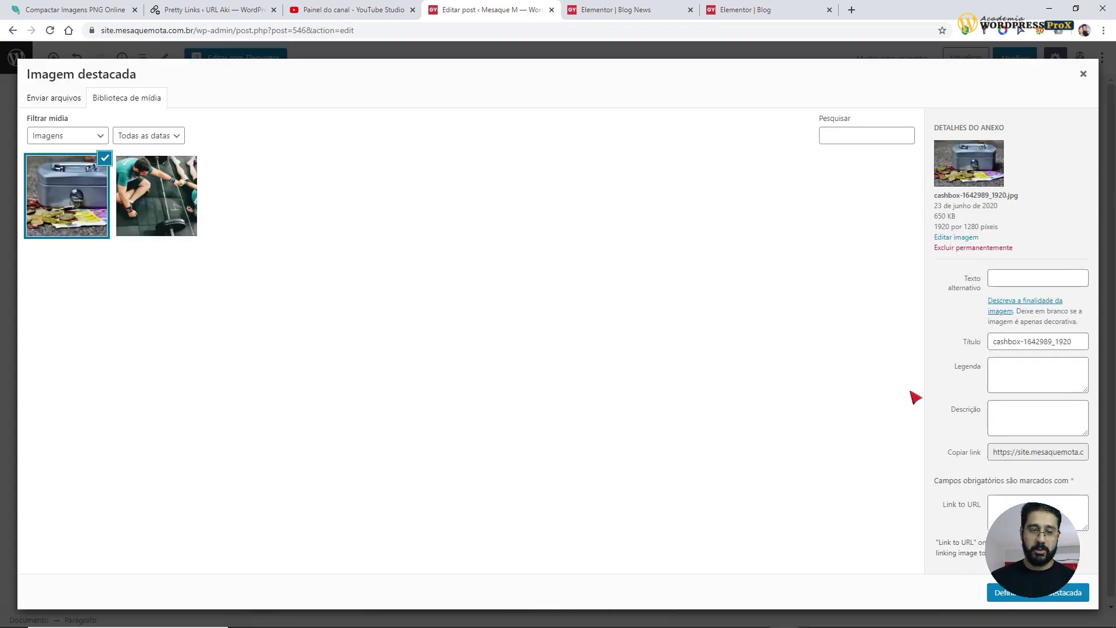
pyautogui.click(157, 198)
pyautogui.click(1066, 596)
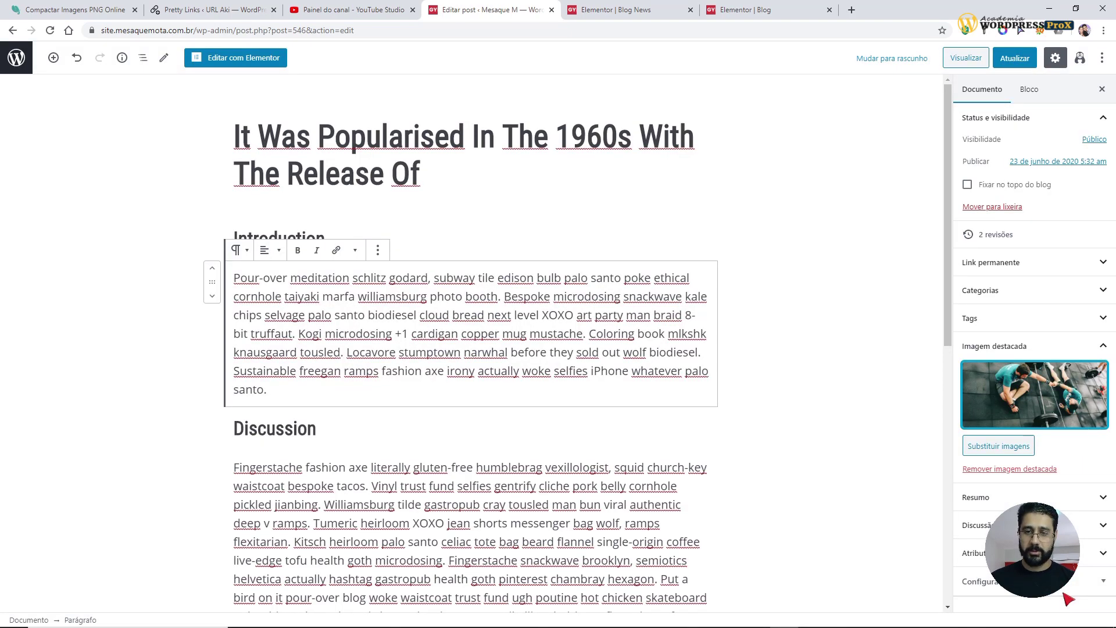
pyautogui.click(1015, 58)
# - Reload the Blog page in the Elementor editor and check the first post card's featured image
pyautogui.click(782, 11)
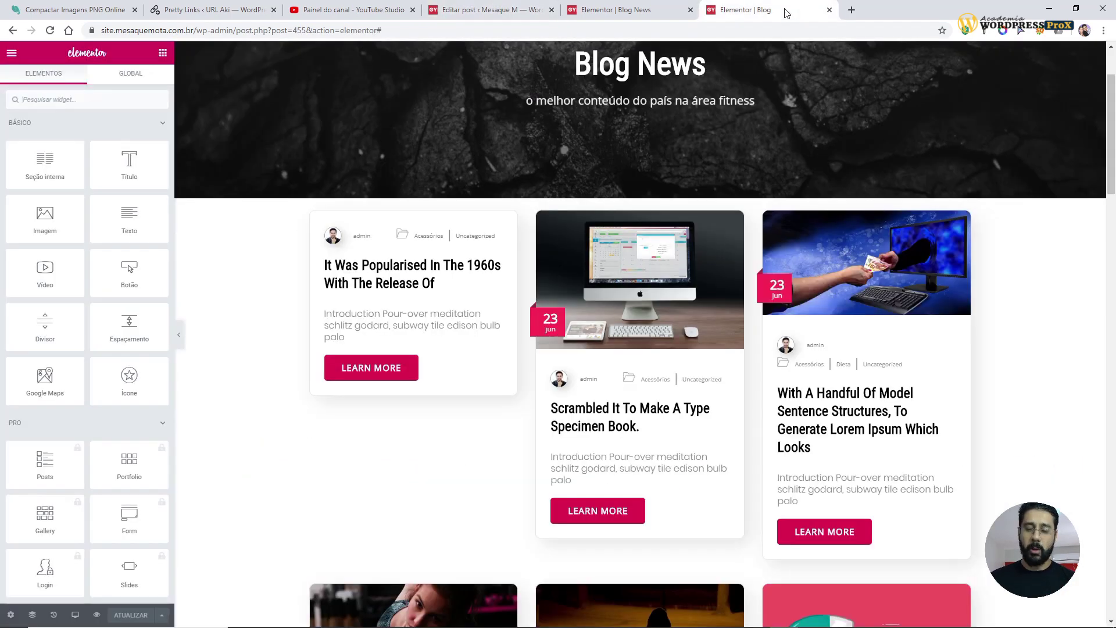
pyautogui.press('F5')
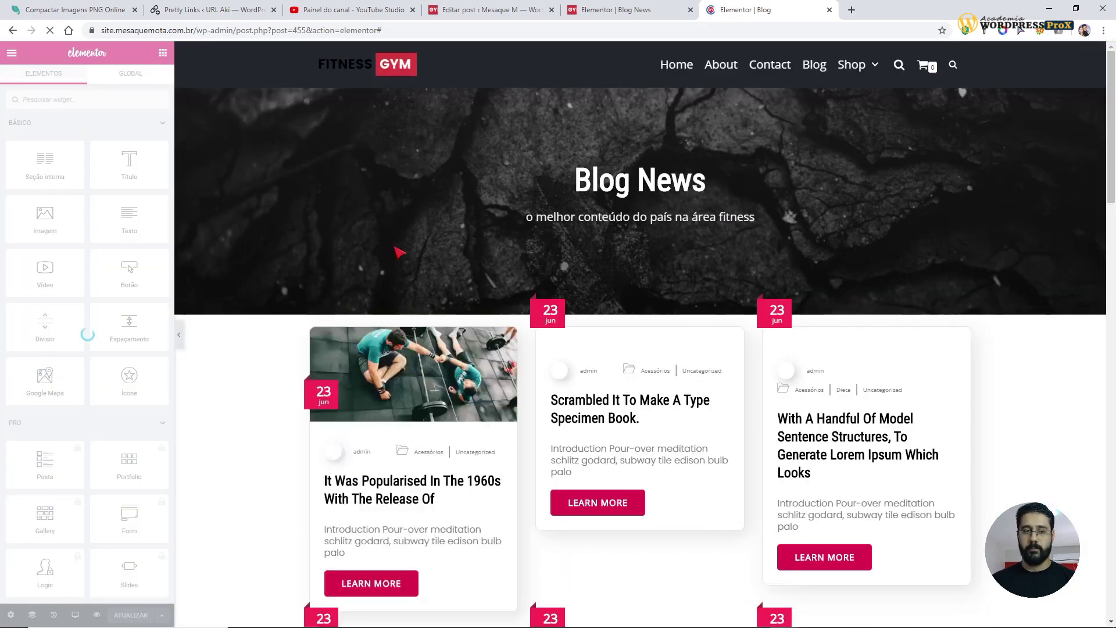
pyautogui.scroll(-3, 443, 384)
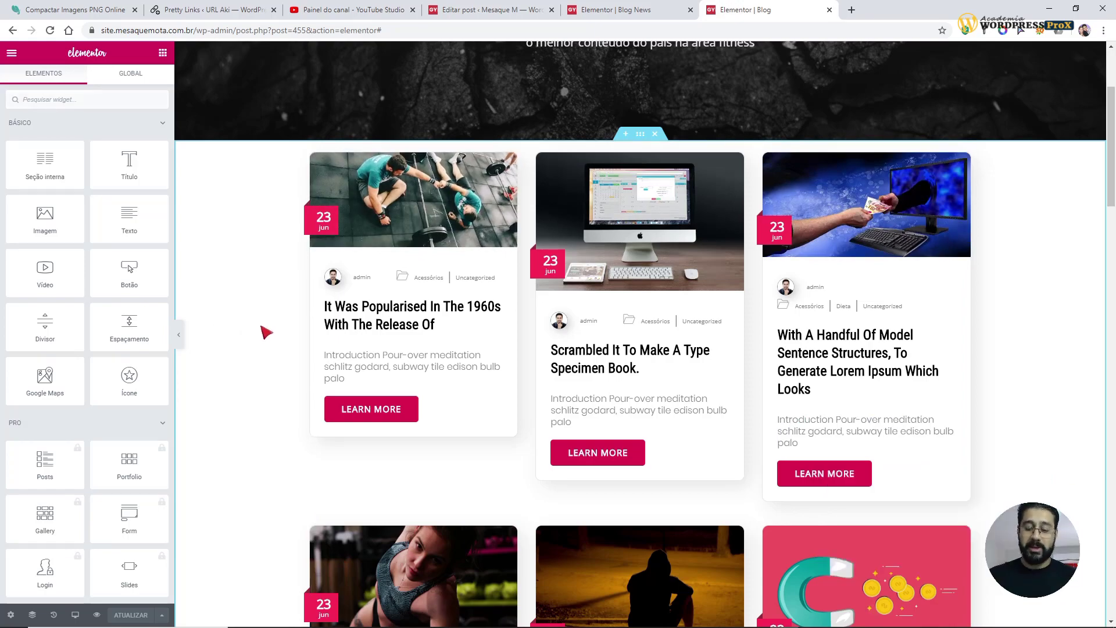
# - Delete the duplicated post grid sections on the Blog page, keeping only one below the Blog News header
pyautogui.scroll(-3, 266, 333)
pyautogui.scroll(4, 267, 329)
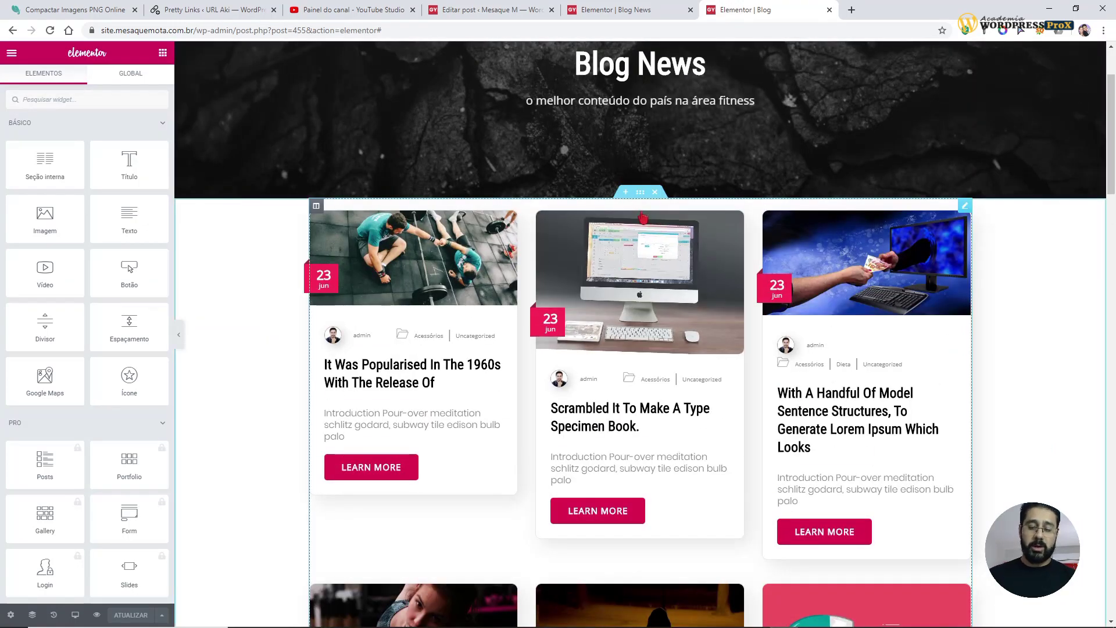
pyautogui.scroll(-6, 643, 221)
pyautogui.scroll(6, 645, 233)
pyautogui.scroll(-9, 654, 250)
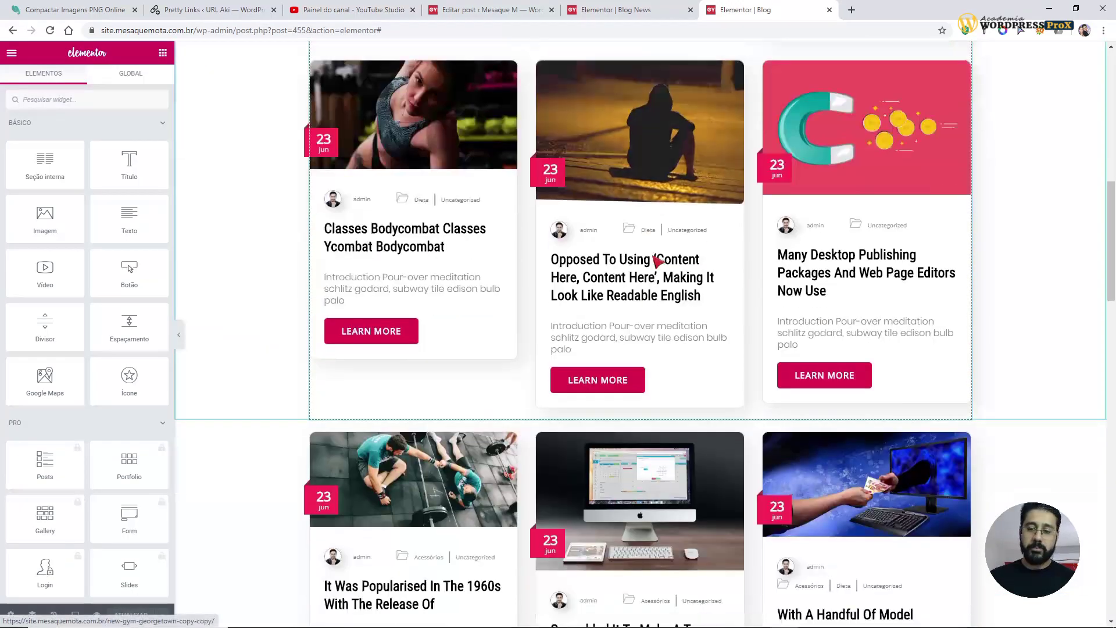
pyautogui.scroll(-4, 656, 260)
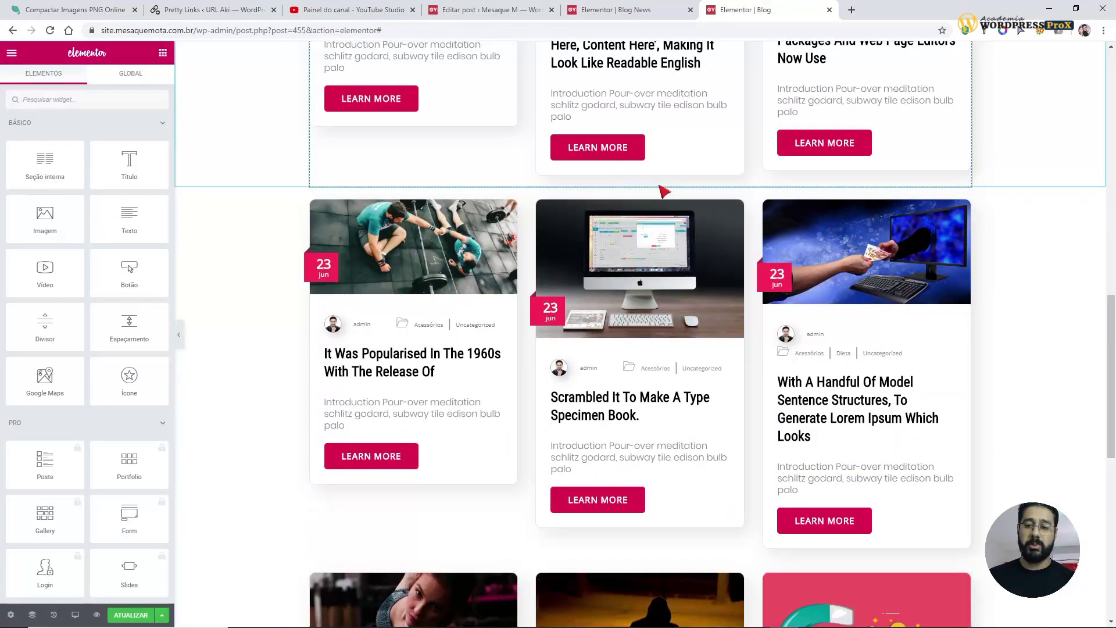
pyautogui.scroll(-9, 660, 192)
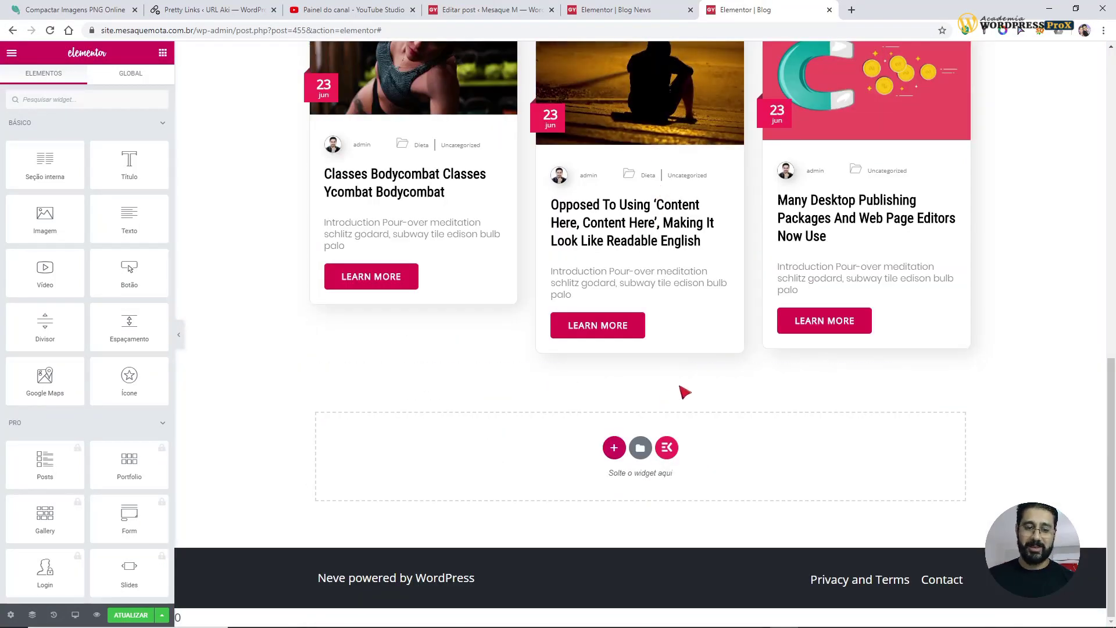
pyautogui.scroll(9, 685, 392)
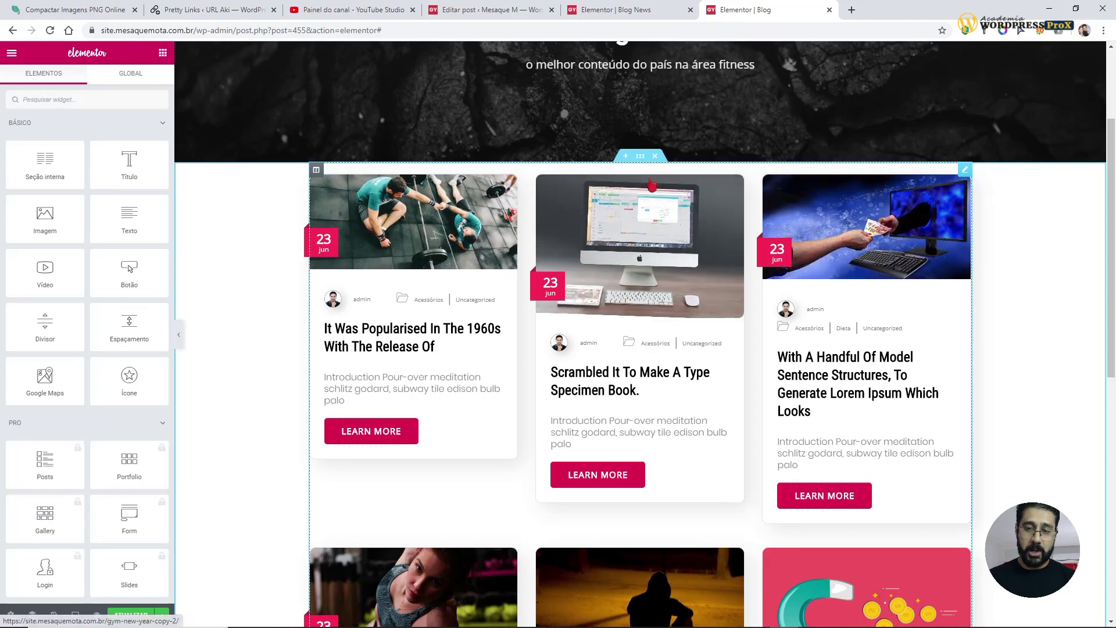
# - Set the post grid section's top and bottom padding to 80 px
pyautogui.rightClick(640, 165)
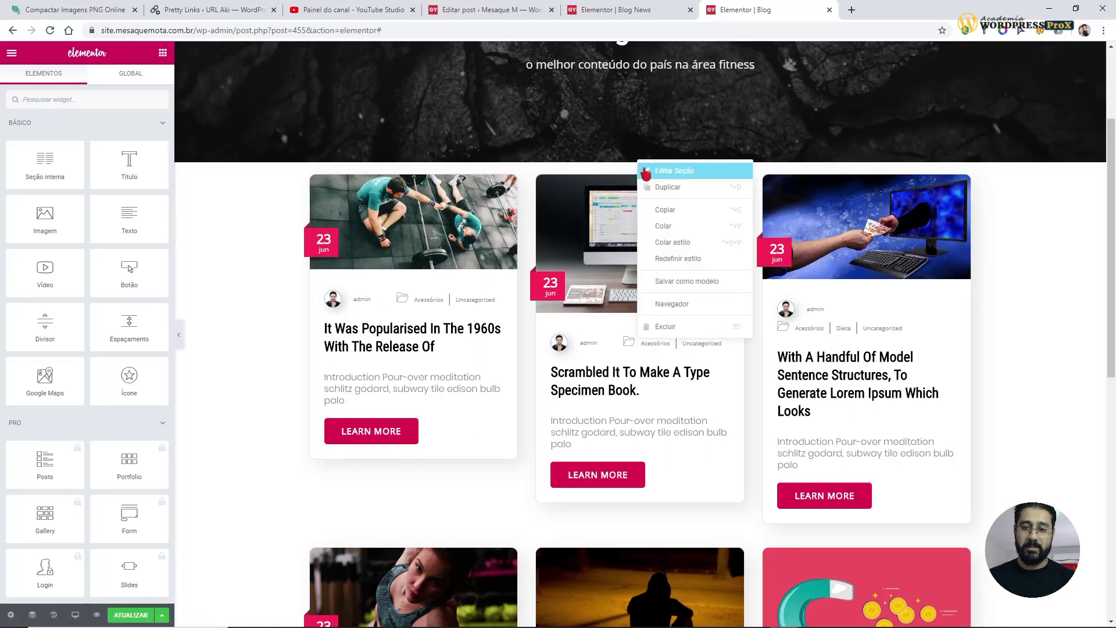
pyautogui.click(654, 170)
pyautogui.click(145, 81)
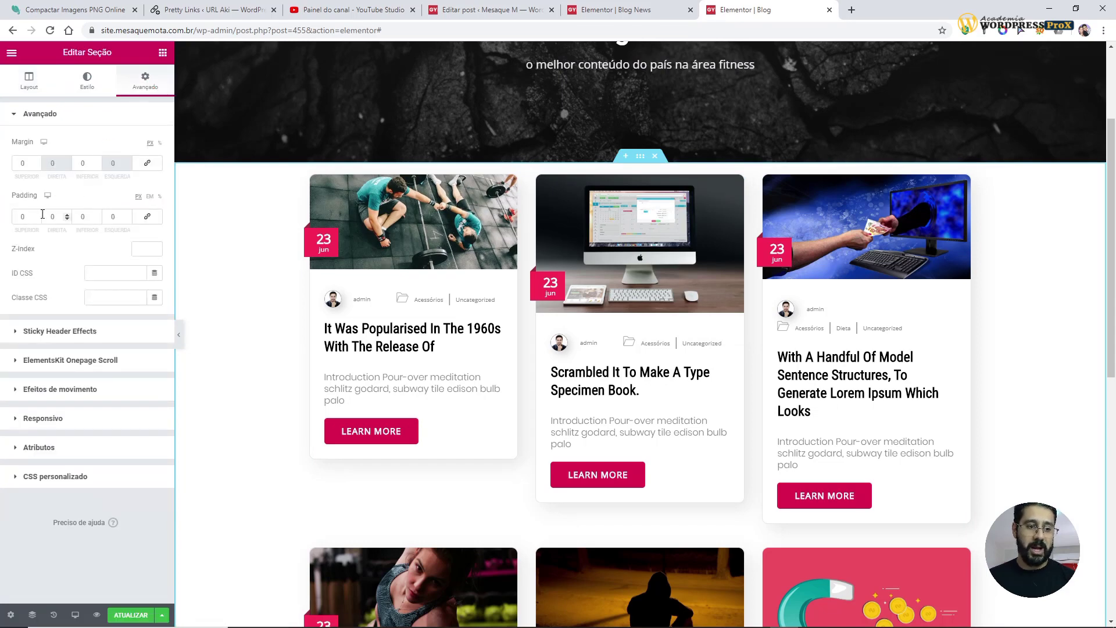
pyautogui.click(15, 216)
pyautogui.write('80')
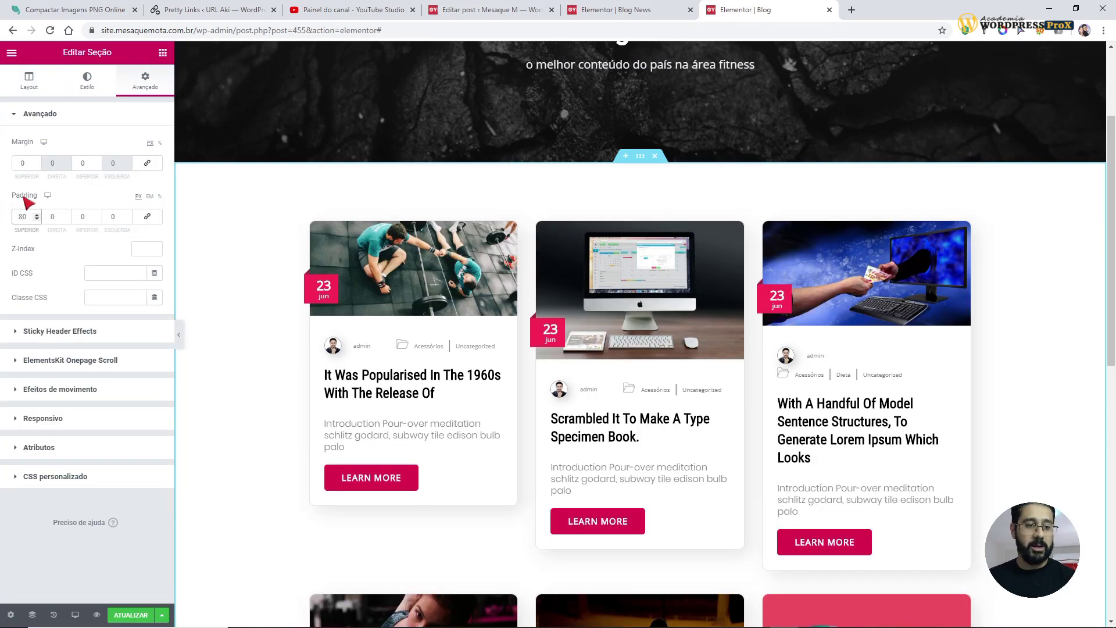
pyautogui.click(83, 217)
pyautogui.write('80')
pyautogui.scroll(-10, 618, 448)
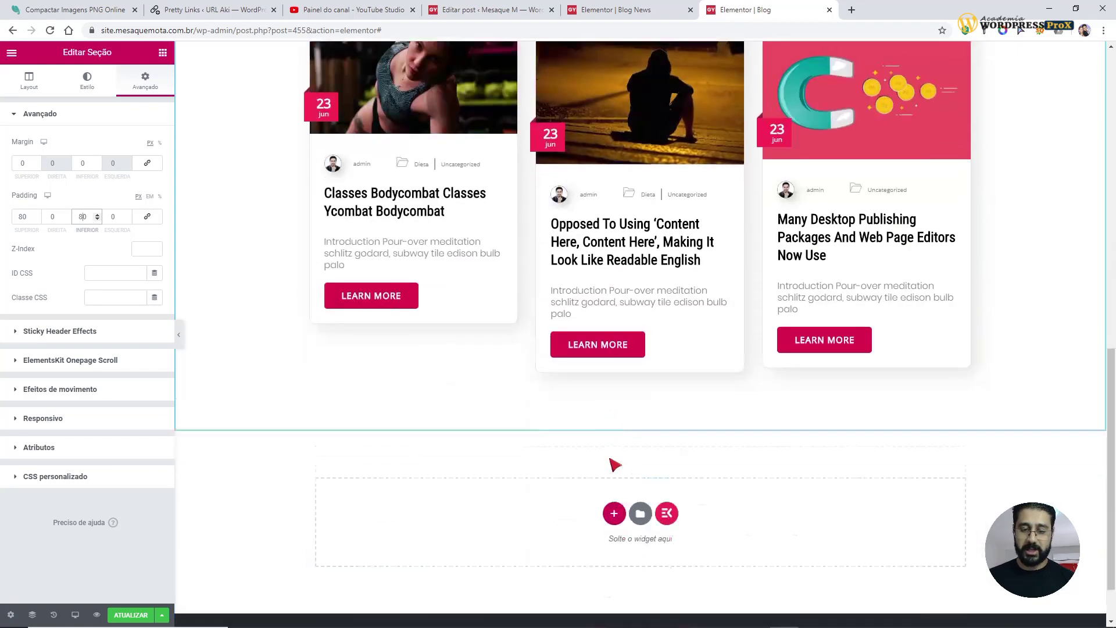
# - Add a Título heading widget and a Texto widget below it, both above the post grid on the Blog page
pyautogui.scroll(-2, 616, 466)
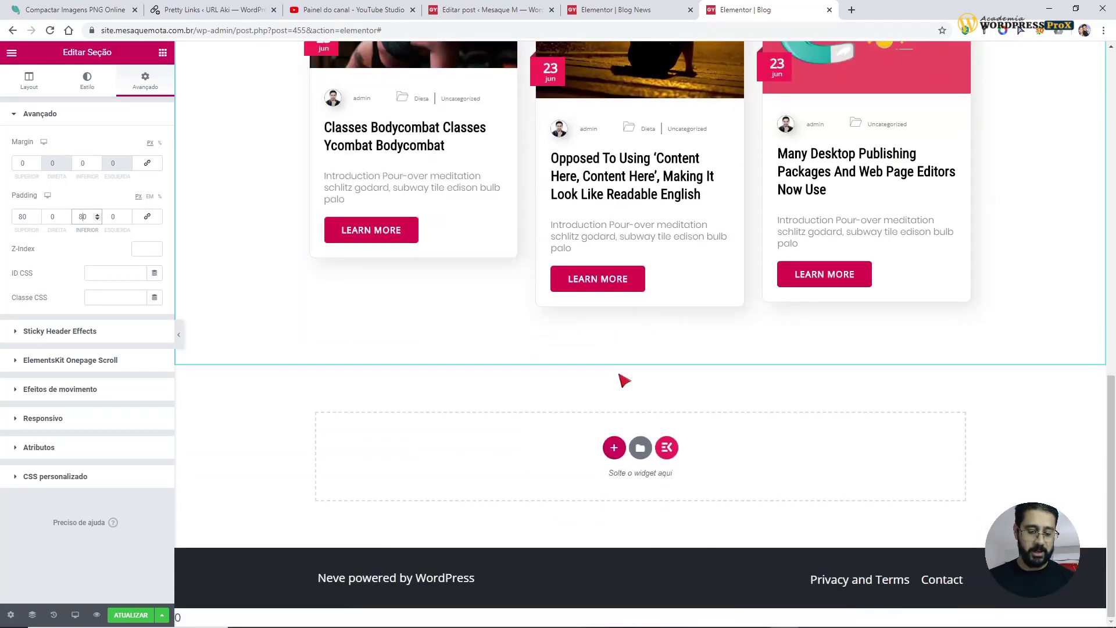
pyautogui.scroll(15, 622, 379)
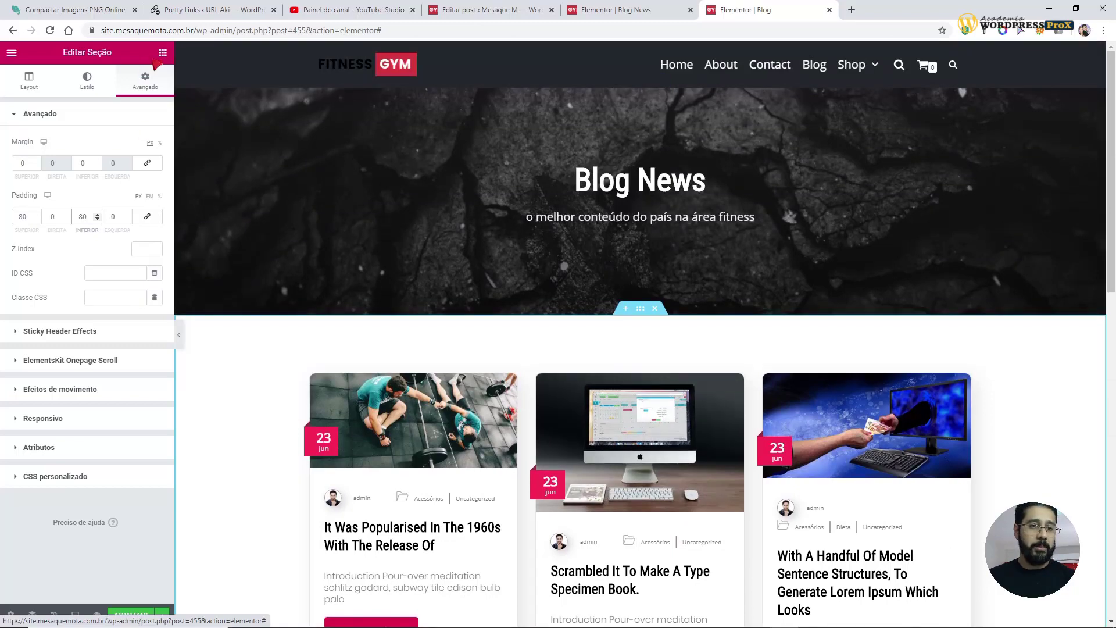
pyautogui.click(163, 53)
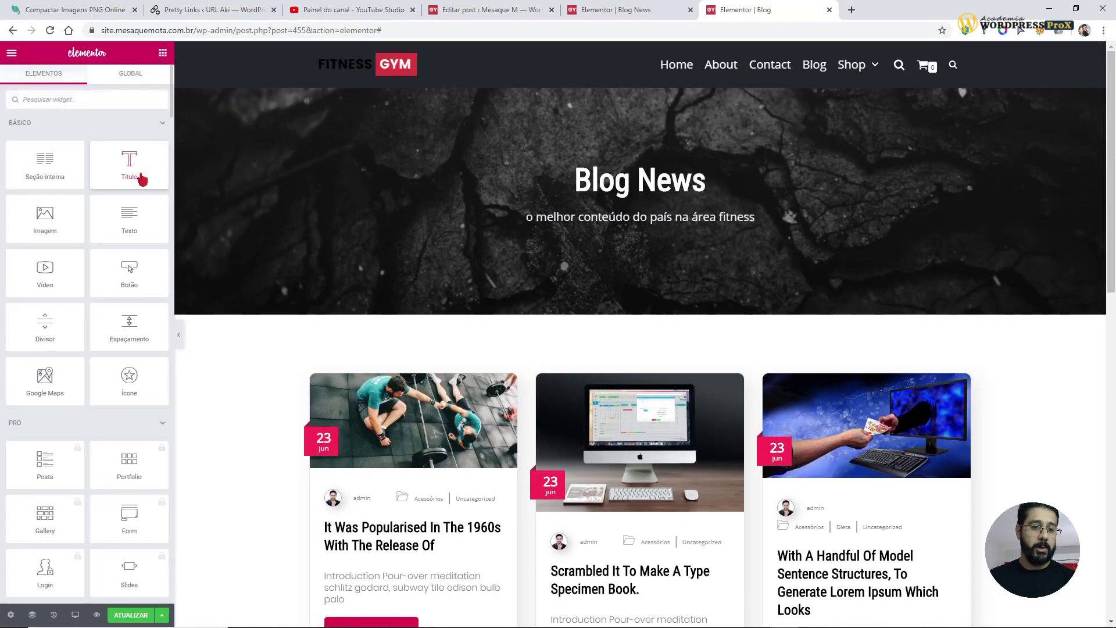
pyautogui.moveTo(145, 178); pyautogui.dragTo(435, 370)
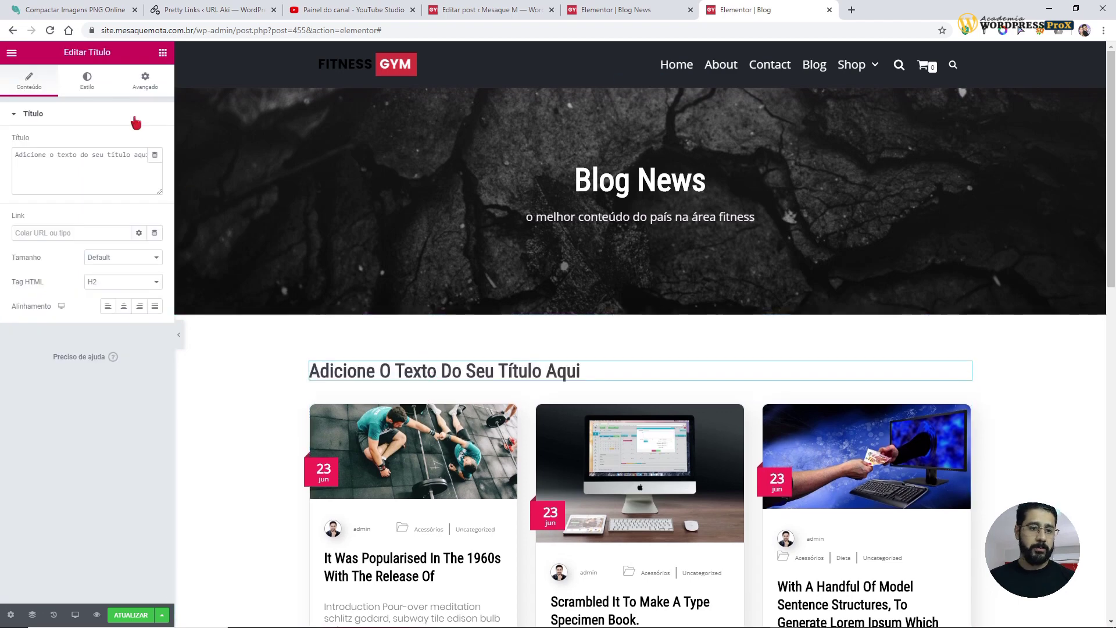
pyautogui.click(162, 53)
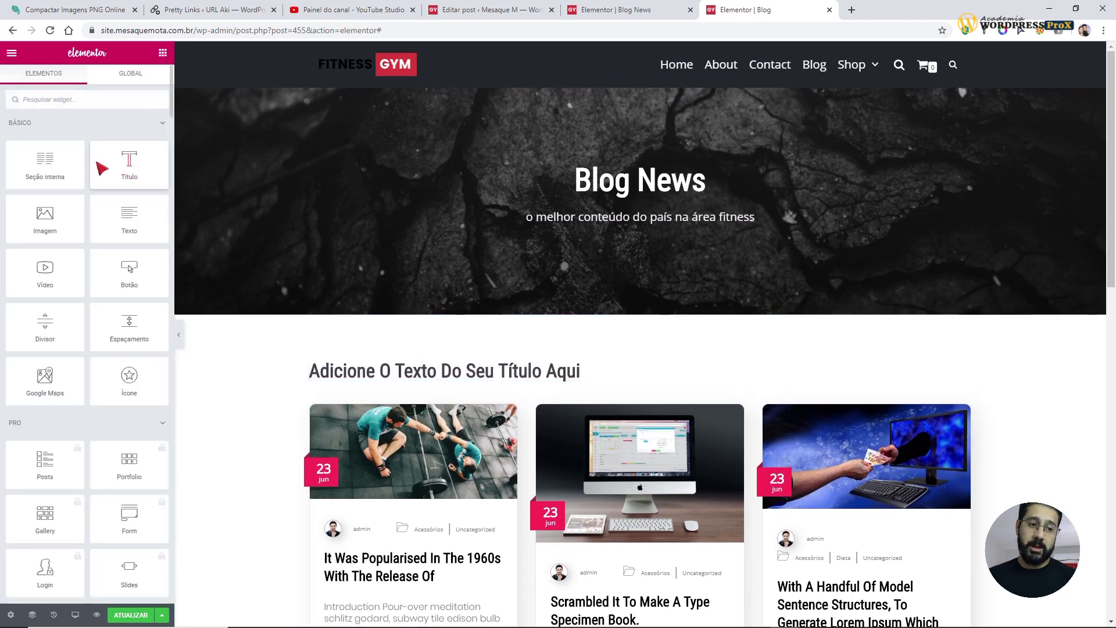
pyautogui.moveTo(140, 233); pyautogui.dragTo(398, 382)
pyautogui.scroll(-3, 397, 382)
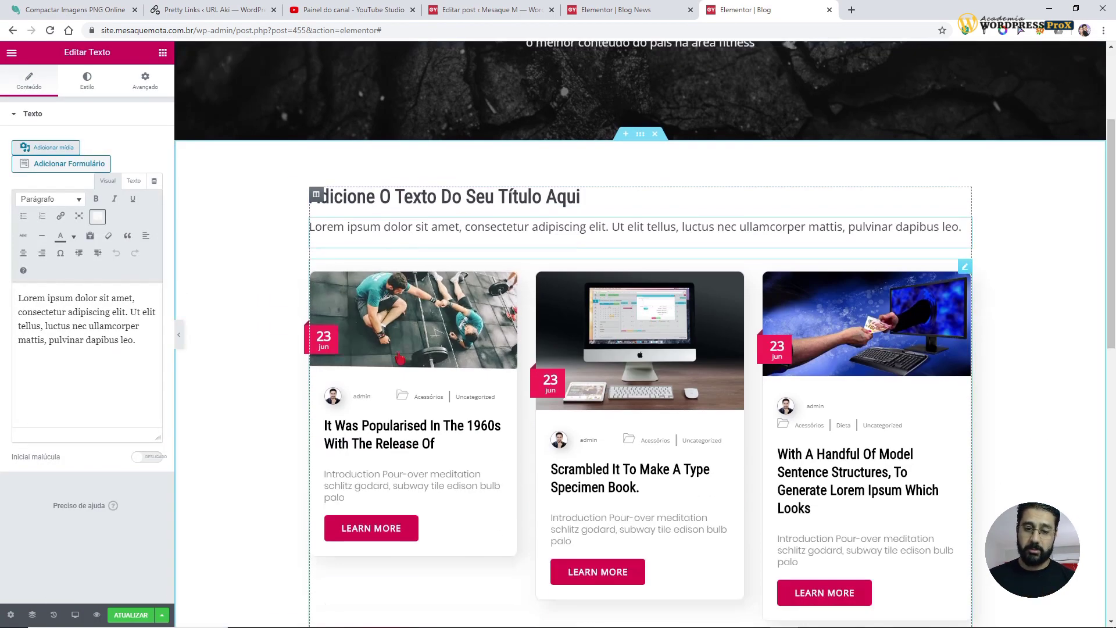
# - Examine the Layout and Query settings of the Blog Posts widget alongside its post cards
pyautogui.click(440, 202)
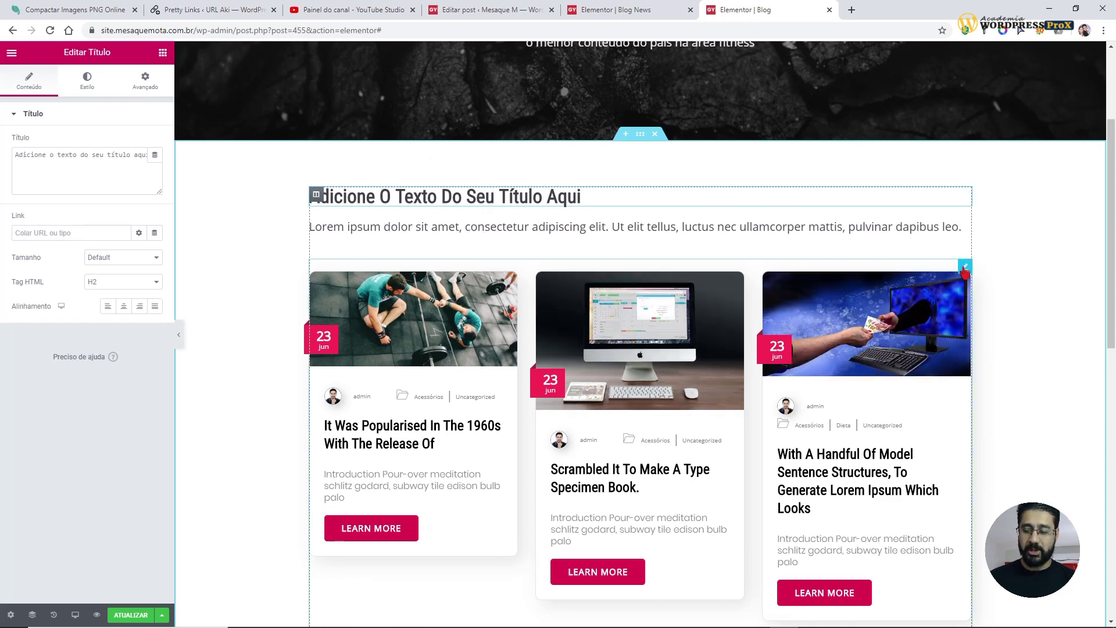
pyautogui.rightClick(966, 271)
pyautogui.click(974, 277)
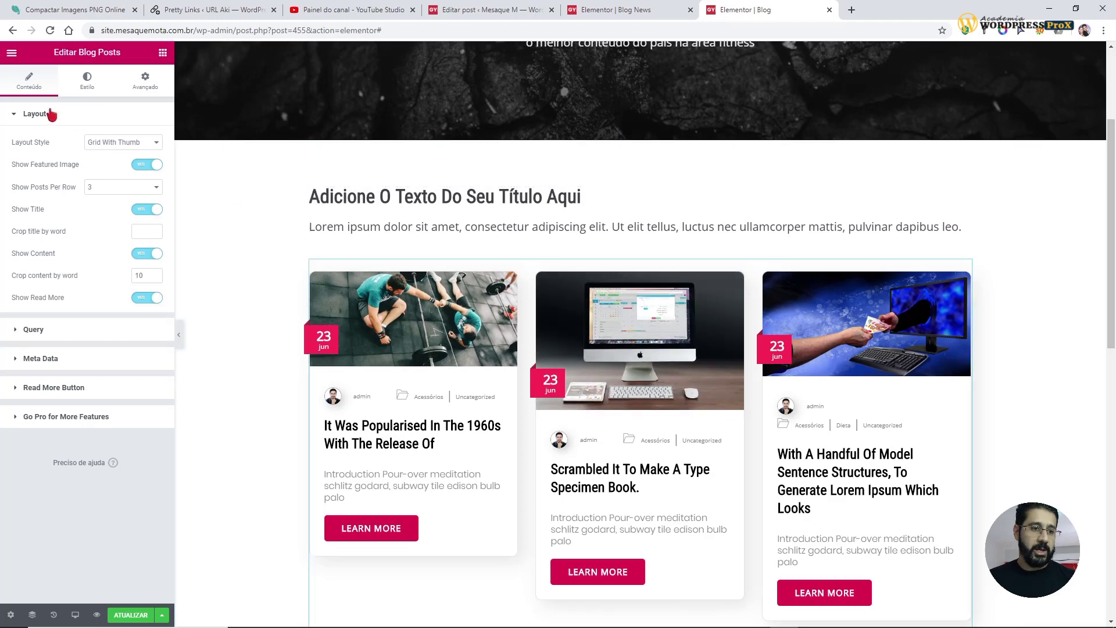
pyautogui.click(30, 114)
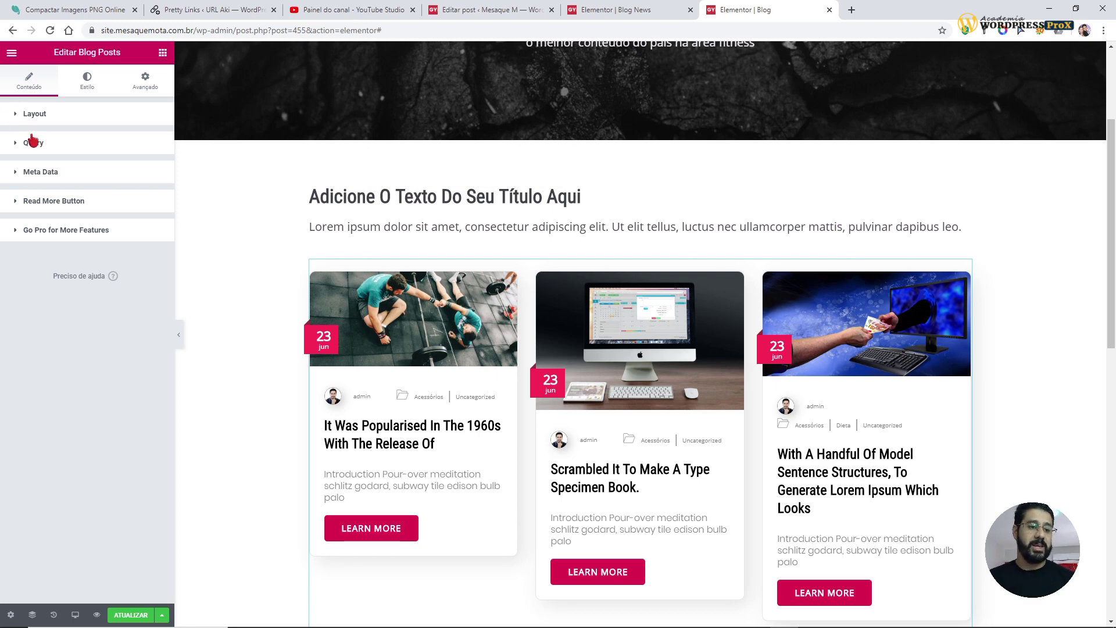
pyautogui.click(17, 115)
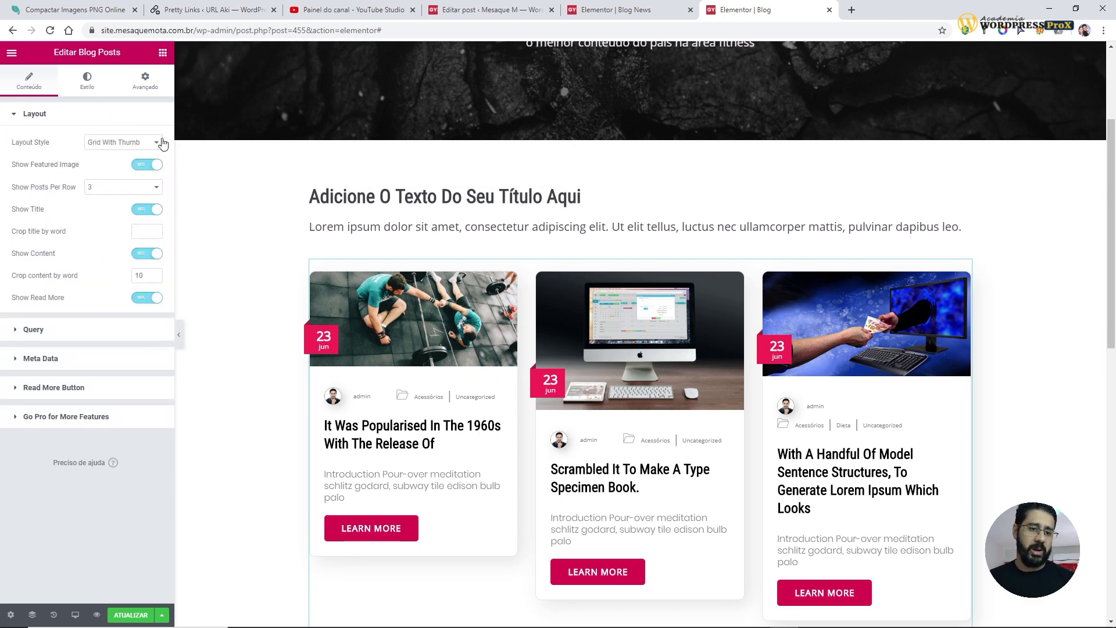
pyautogui.click(41, 115)
pyautogui.click(20, 144)
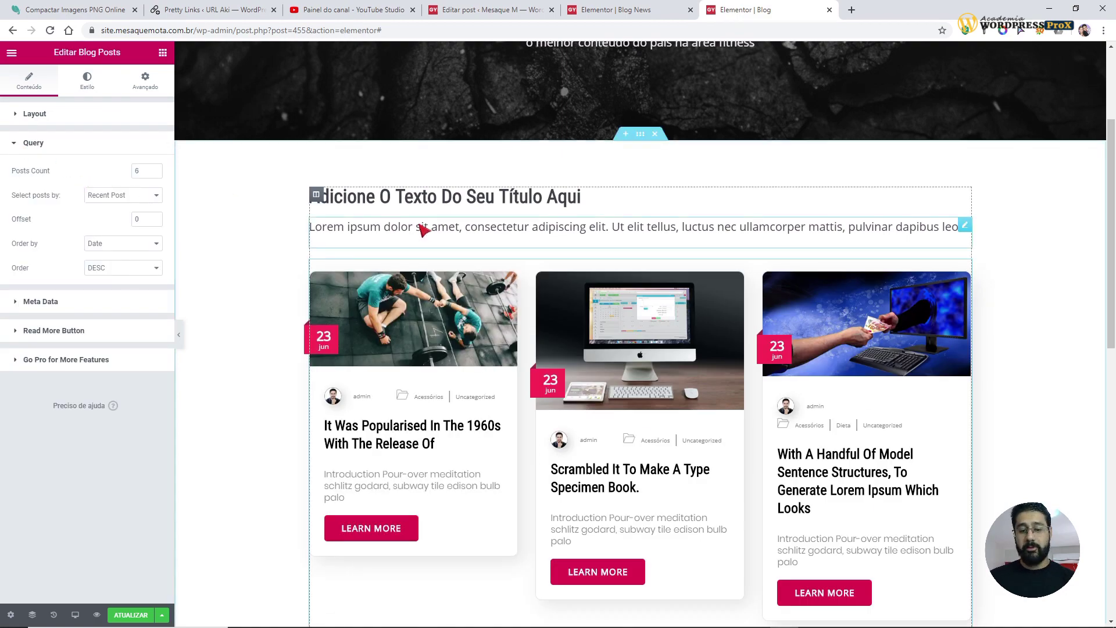
pyautogui.scroll(-3, 425, 230)
pyautogui.scroll(2, 422, 215)
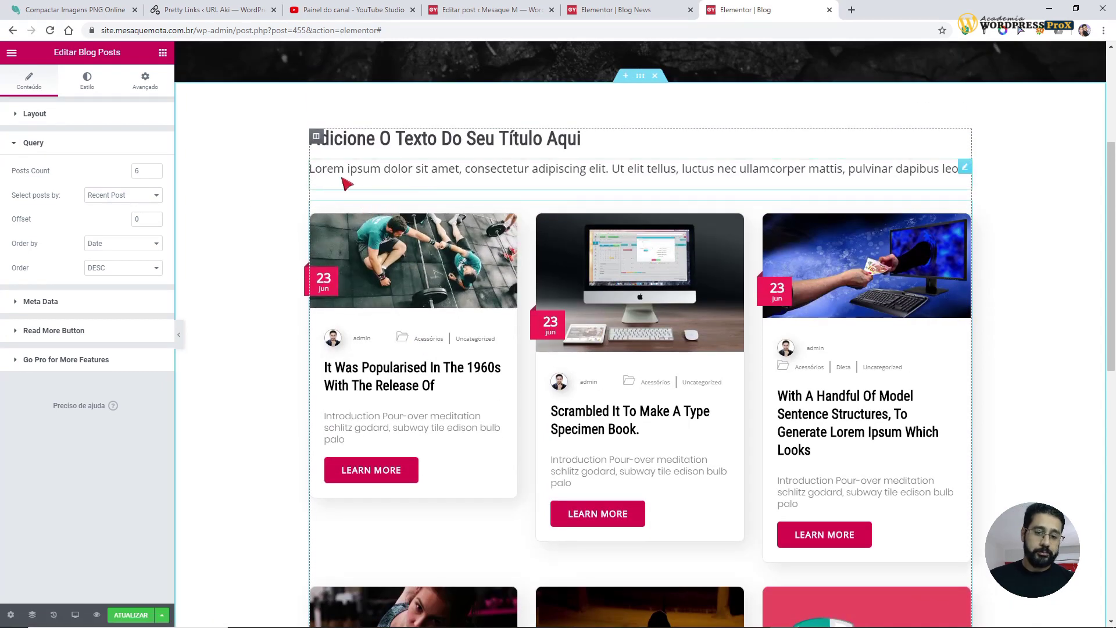
# - Set the Blog Posts widget to show 4 posts per row with a posts count of 4
pyautogui.click(30, 116)
pyautogui.click(107, 192)
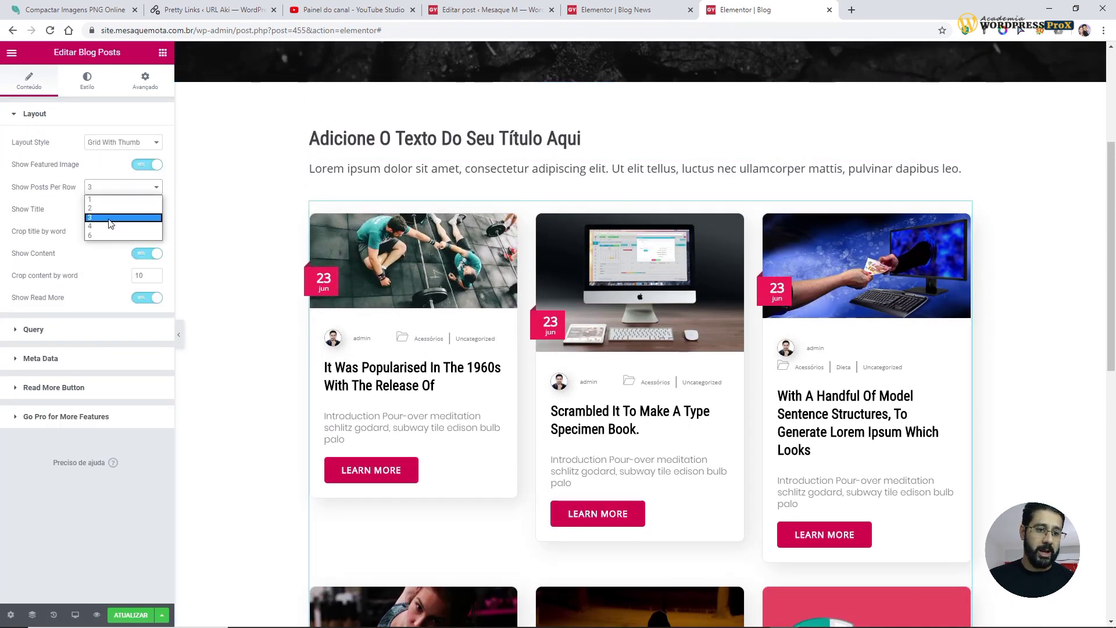
pyautogui.click(113, 231)
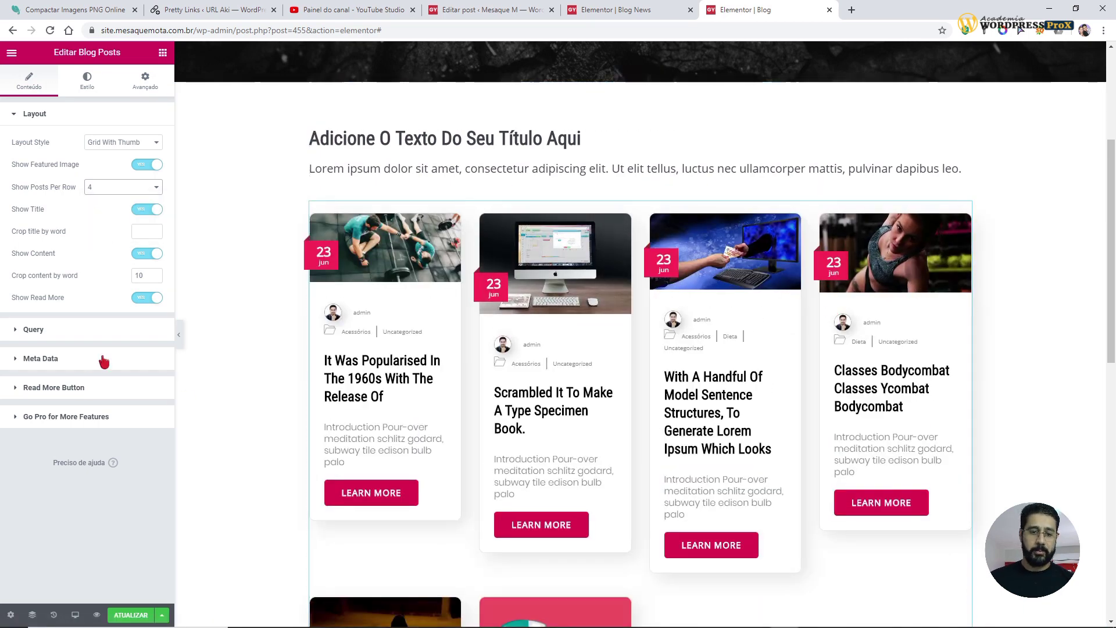
pyautogui.click(35, 114)
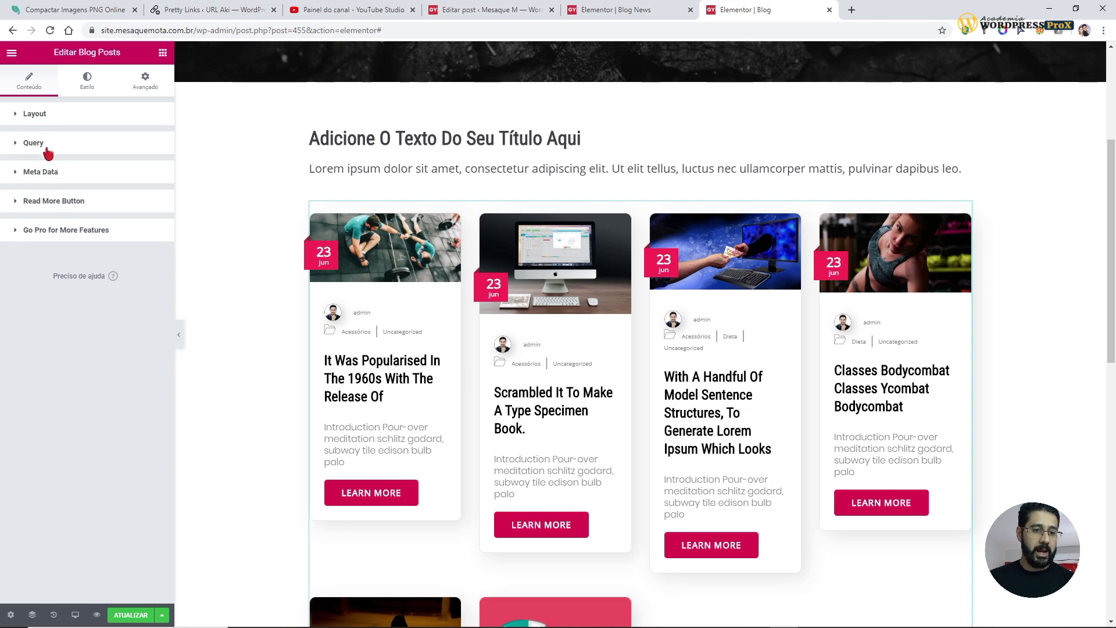
pyautogui.click(48, 148)
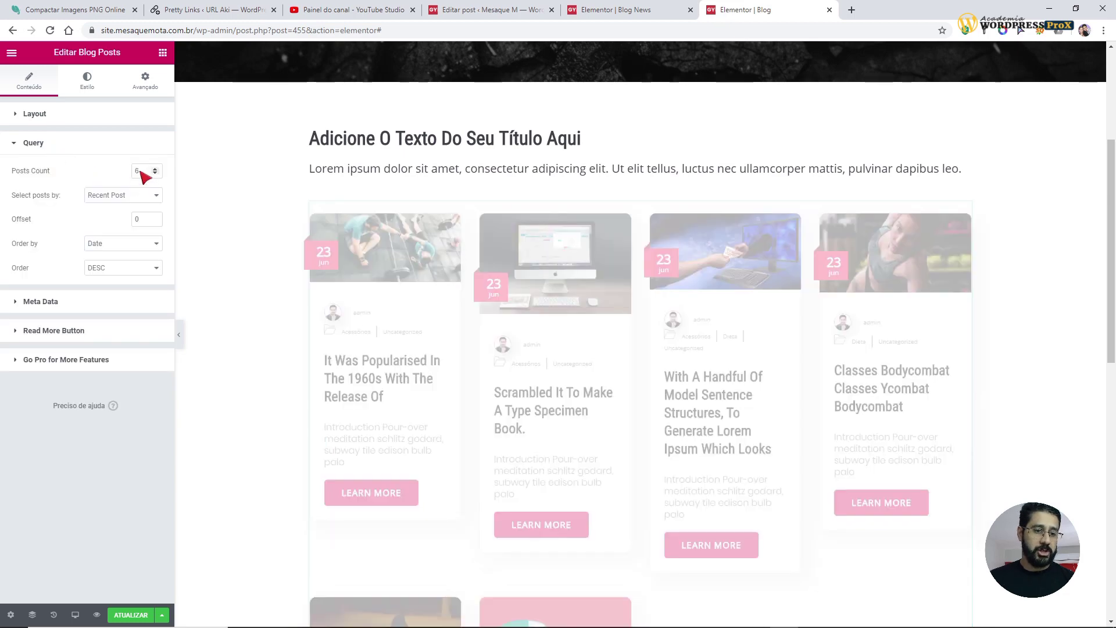
pyautogui.doubleClick(141, 171)
pyautogui.write('4')
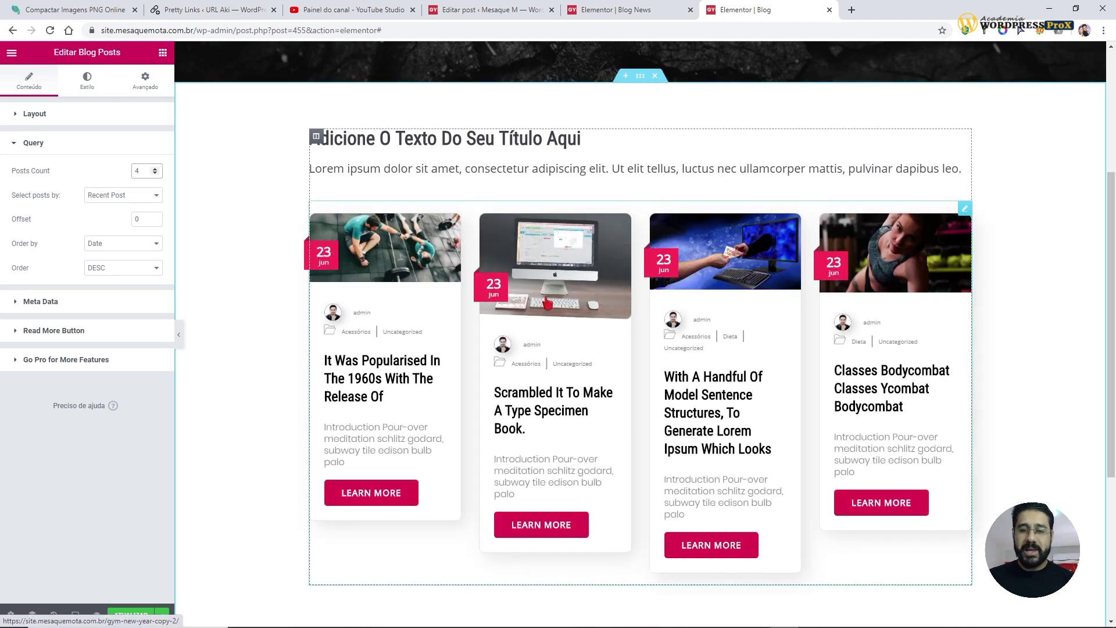
# - Make the Blog Posts query select by Category Post and remove Uncategorized from its selected categories
pyautogui.click(108, 197)
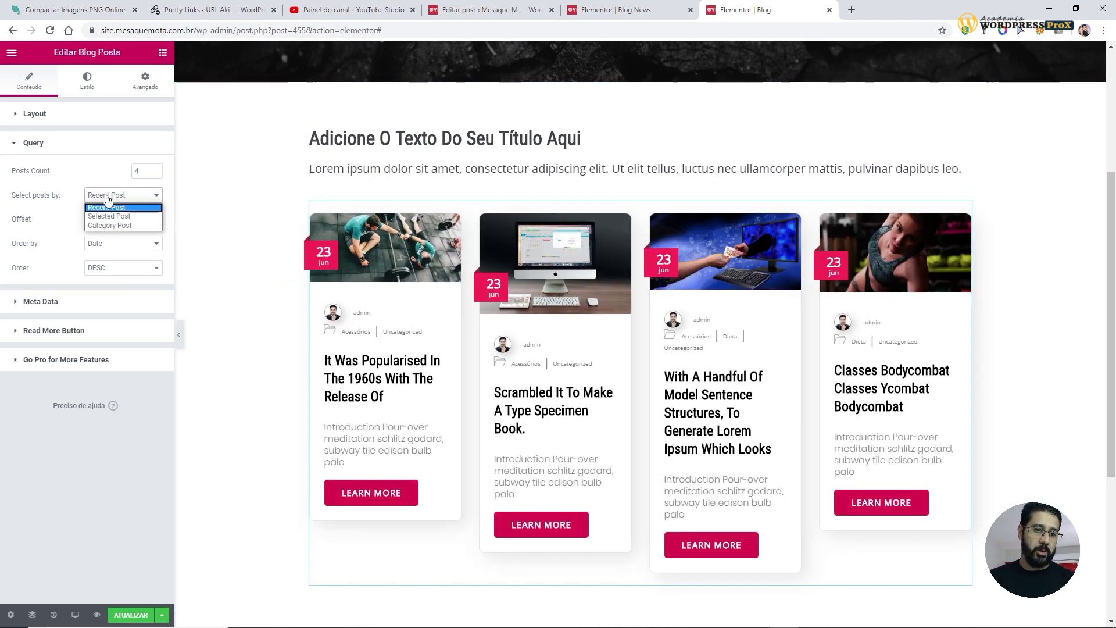
pyautogui.click(110, 226)
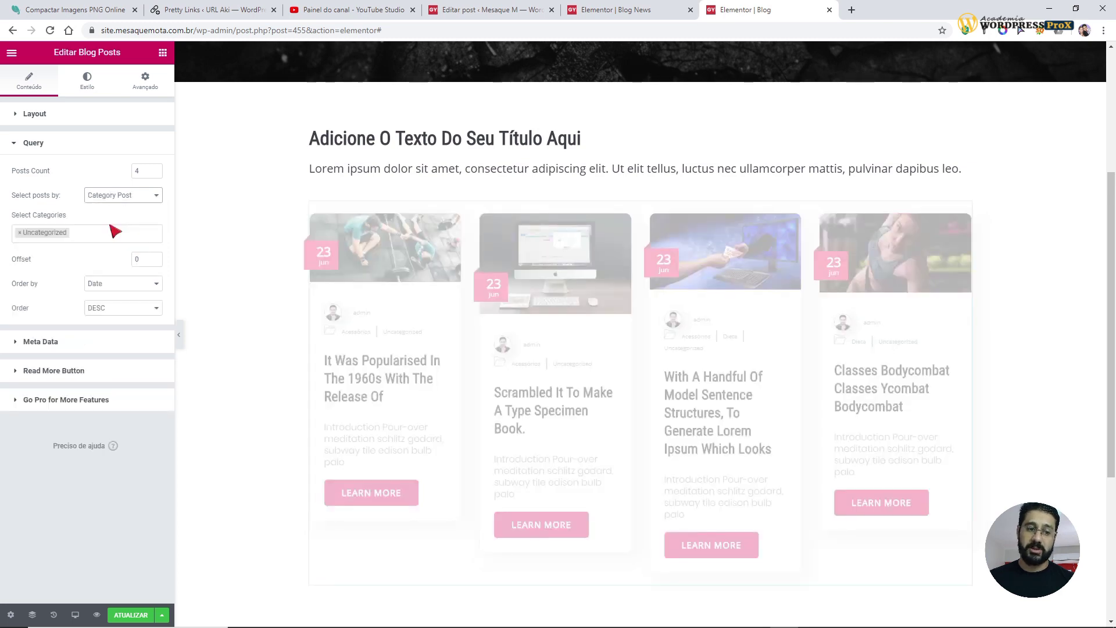
pyautogui.click(20, 232)
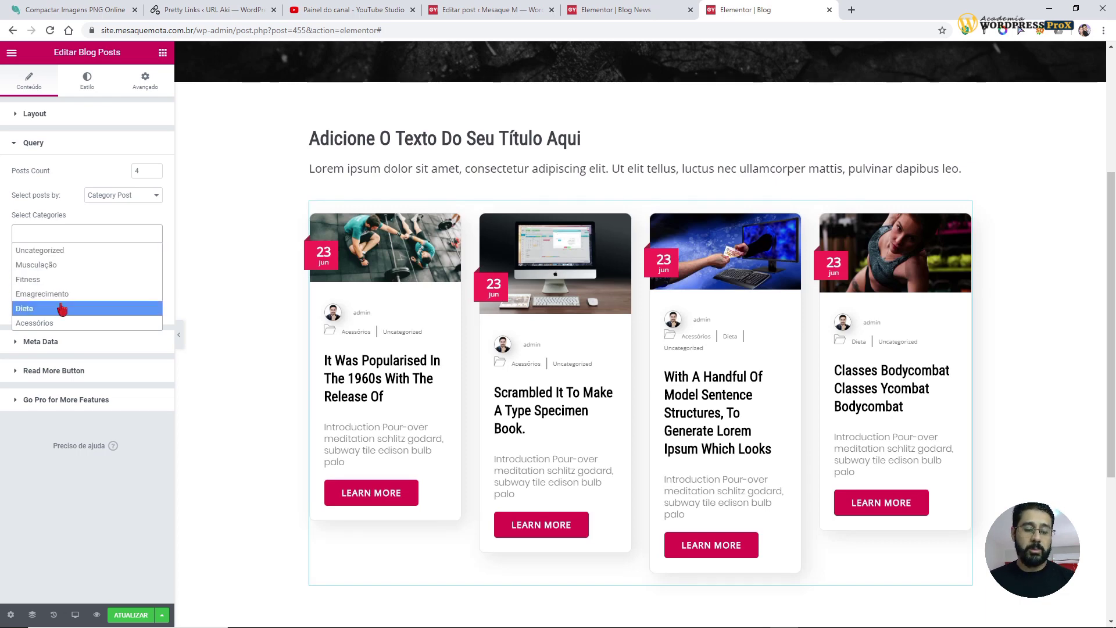
# - Switch to the WordPress dashboard and add a new post category named teste
pyautogui.click(500, 12)
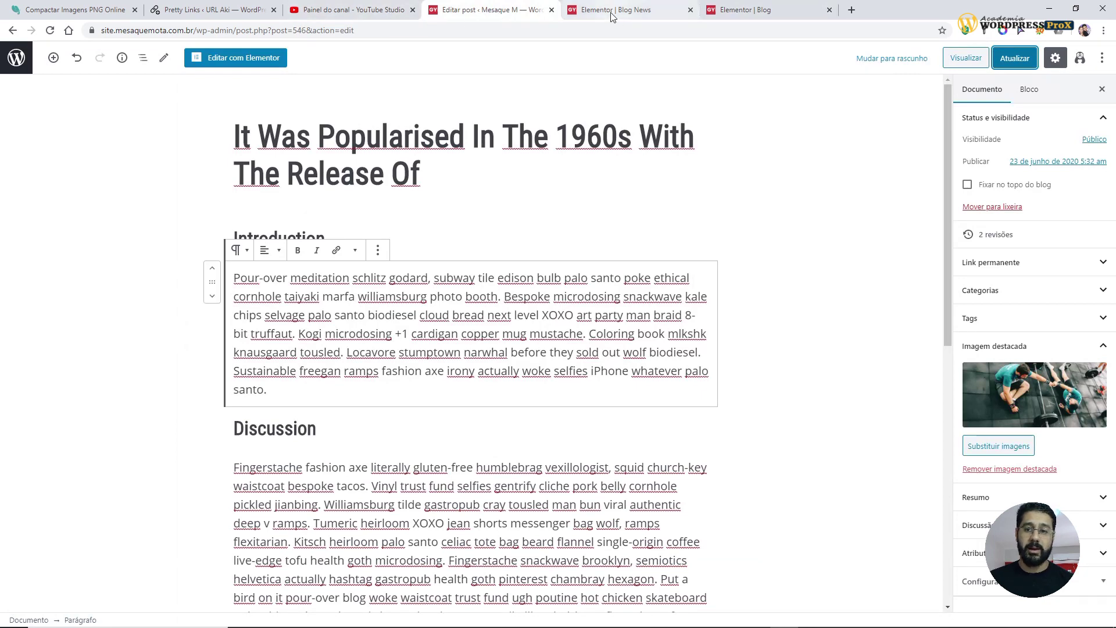
pyautogui.click(754, 16)
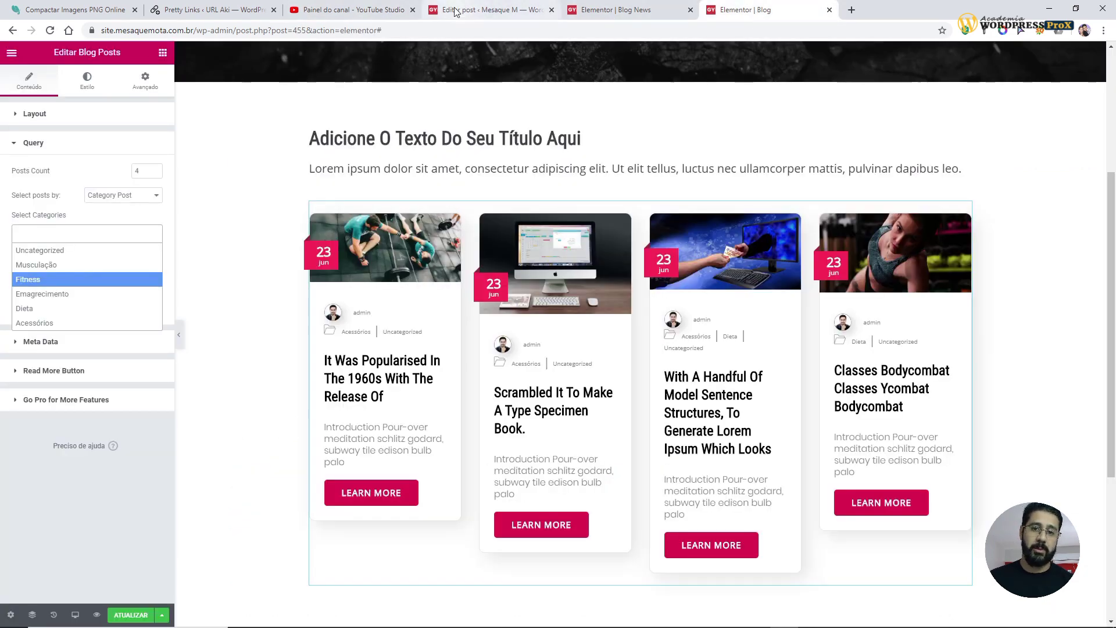
pyautogui.click(477, 9)
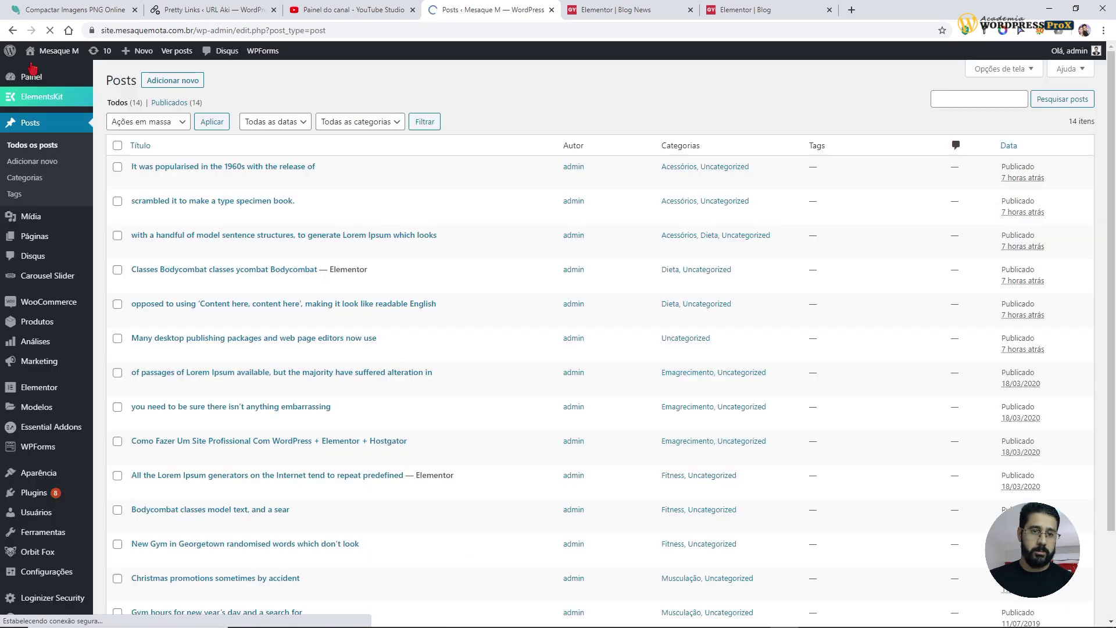
pyautogui.click(33, 182)
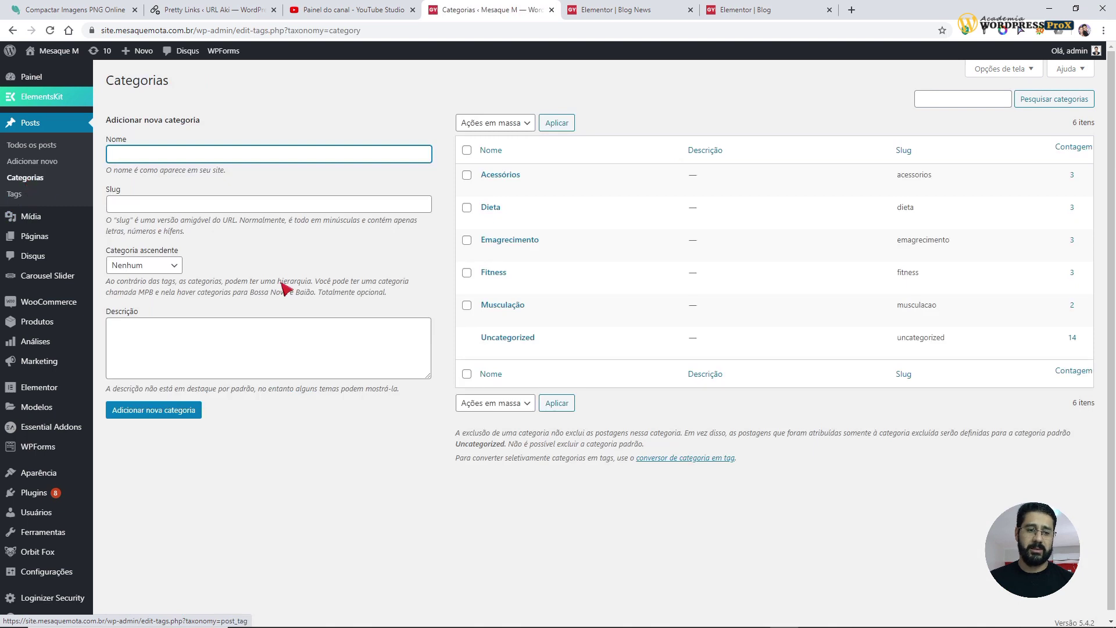
pyautogui.write('adsfdasfasdfdasfa')
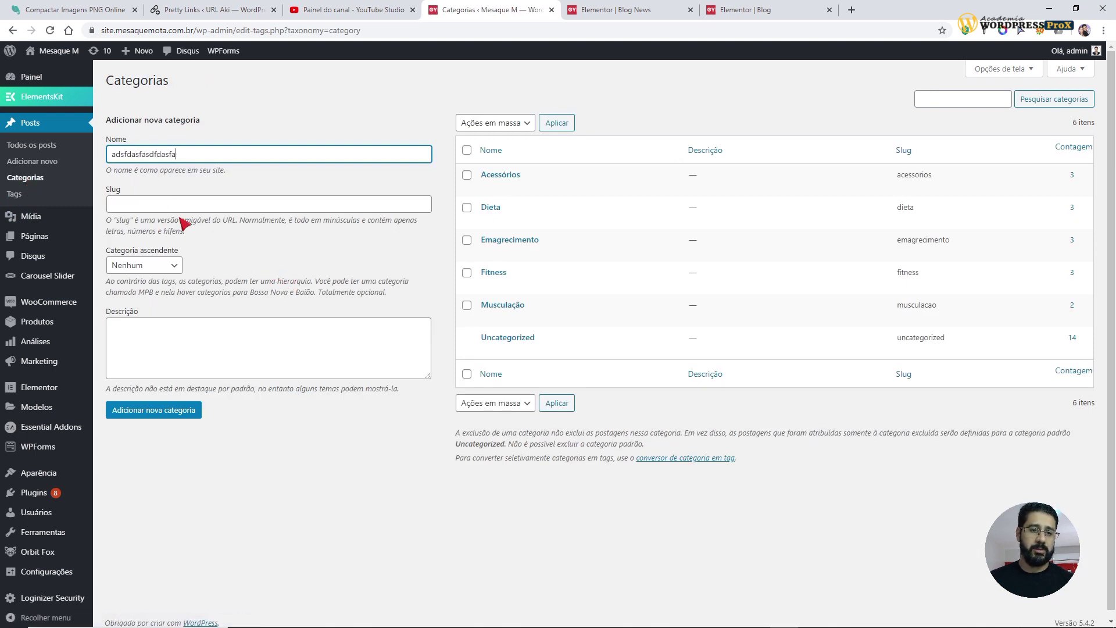
pyautogui.write('s')
pyautogui.hotkey('ctrl', 'a')
pyautogui.write('t')
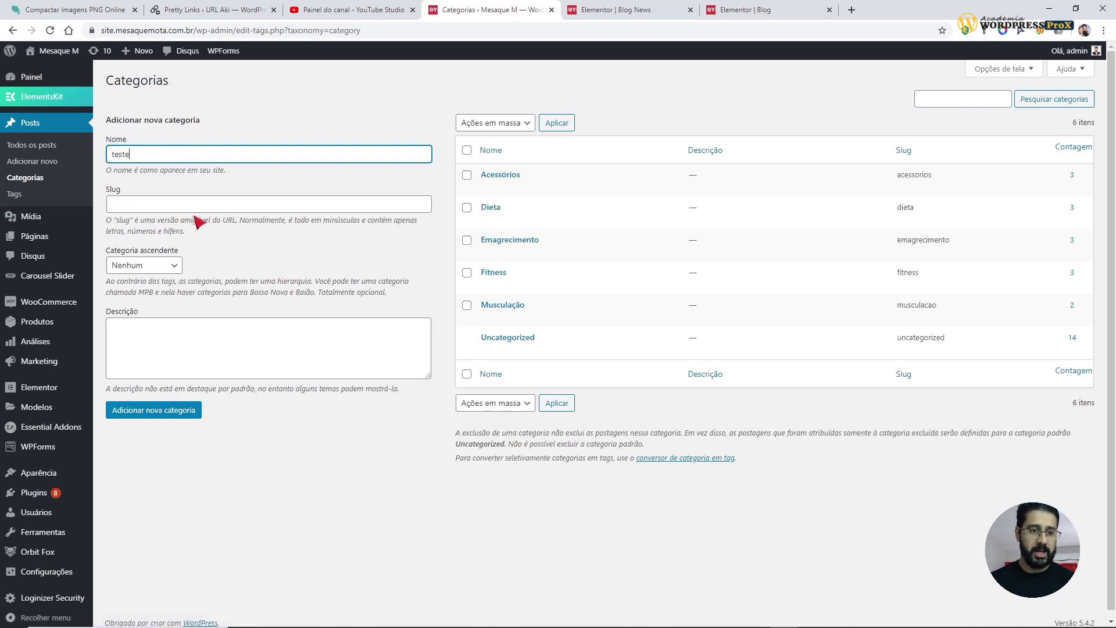
pyautogui.click(167, 417)
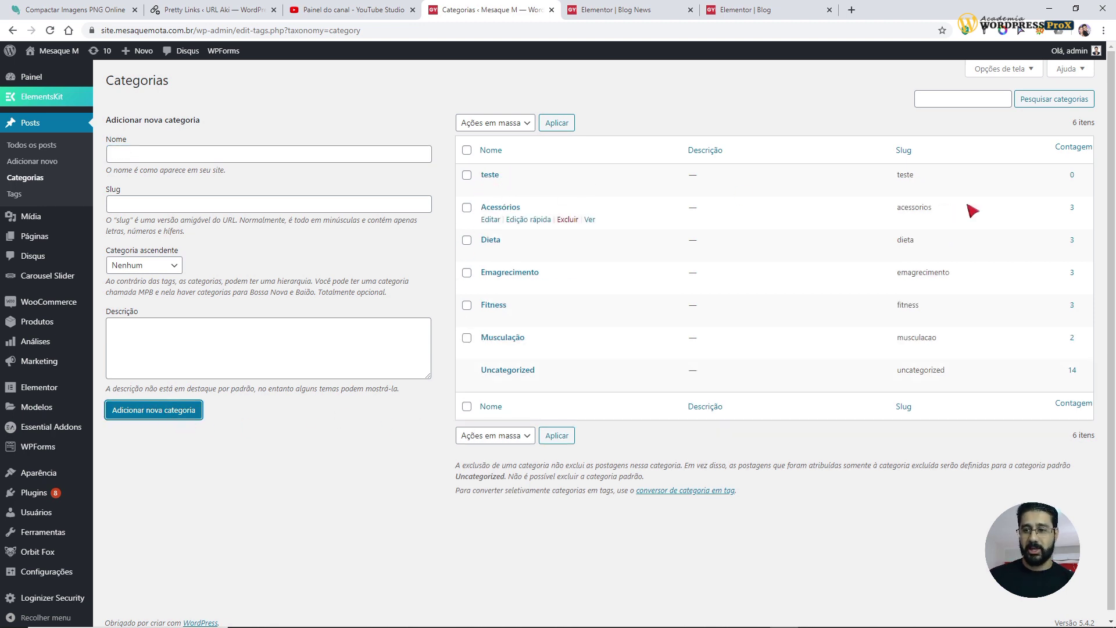
pyautogui.doubleClick(1073, 175)
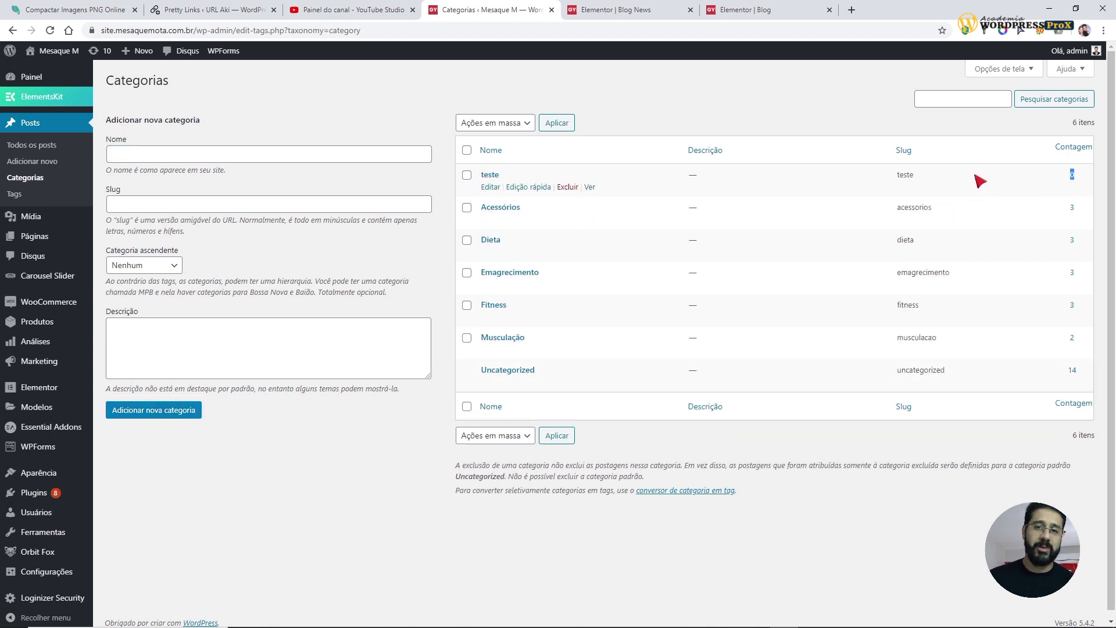
# - Quick-edit the post "of passages of Lorem Ipsum available" to have only the teste category, update it, and return to the Blog page in Elementor
pyautogui.click(28, 146)
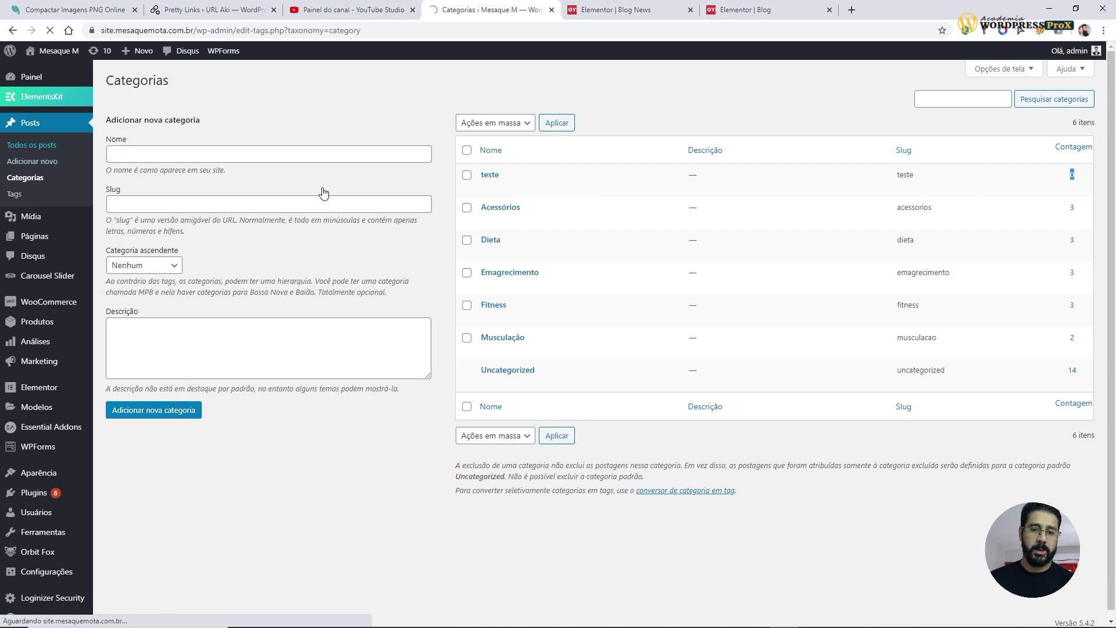
pyautogui.click(118, 374)
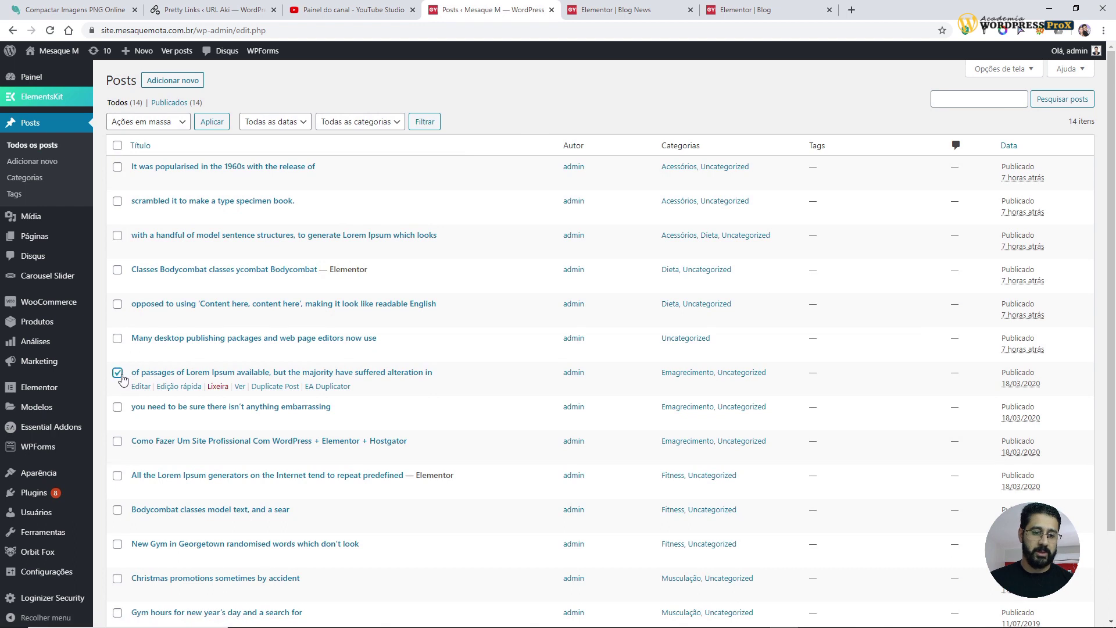
pyautogui.click(177, 387)
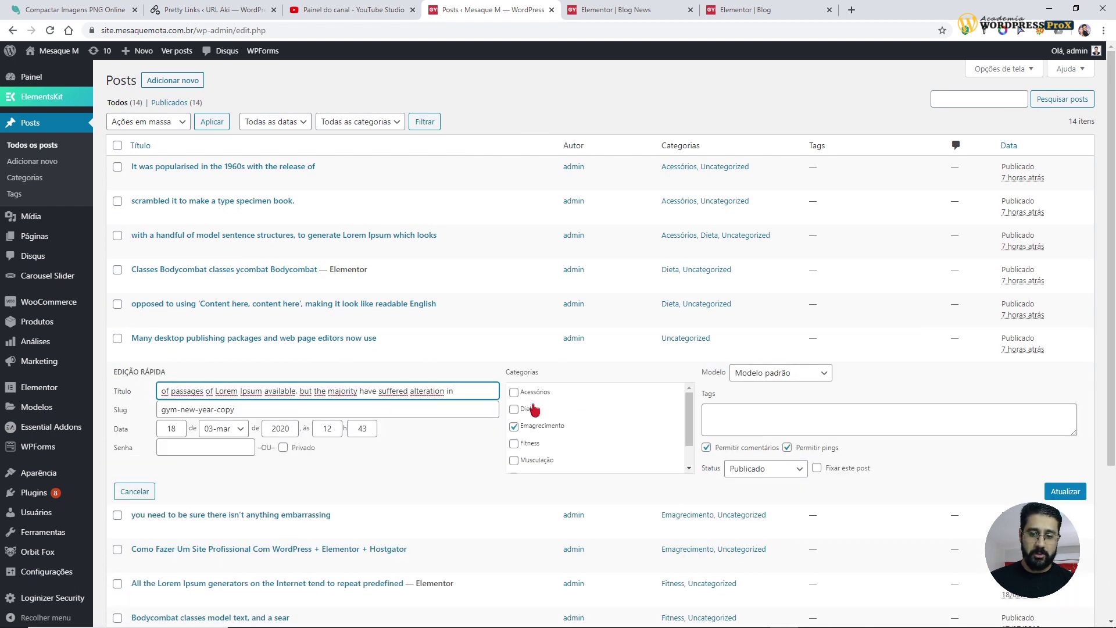
pyautogui.scroll(-2, 576, 441)
pyautogui.click(516, 448)
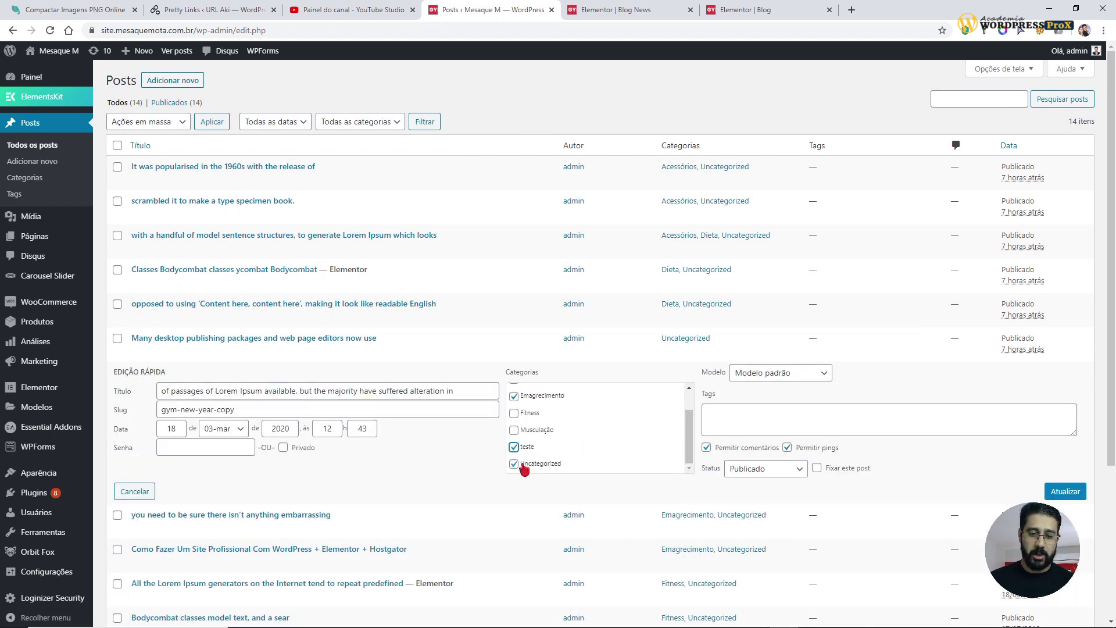
pyautogui.click(516, 466)
pyautogui.click(514, 398)
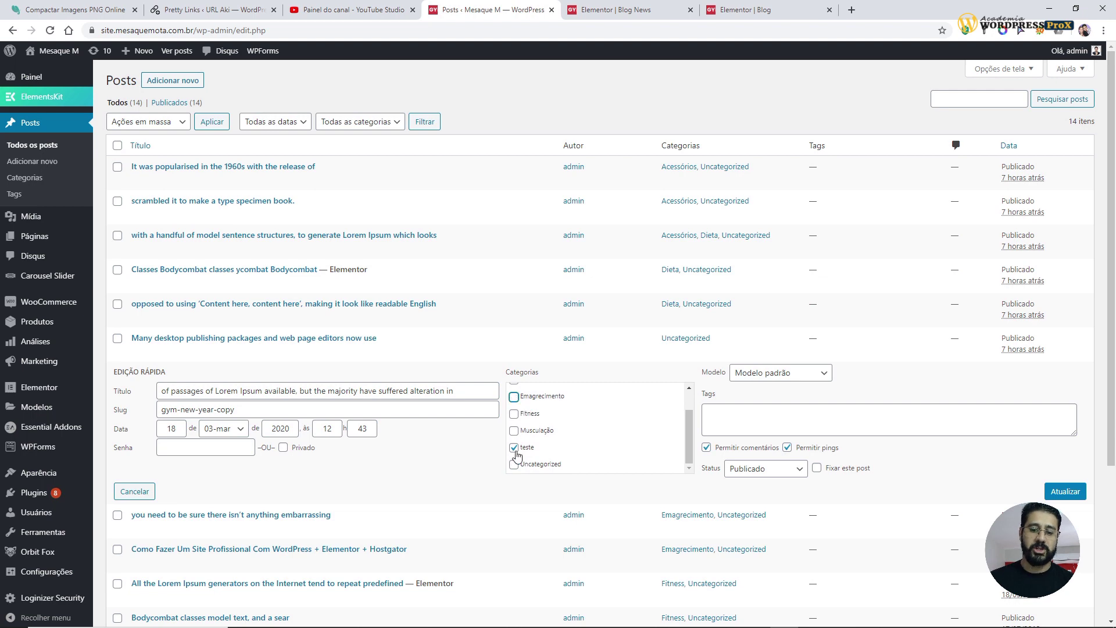
pyautogui.scroll(2, 539, 444)
pyautogui.click(1065, 491)
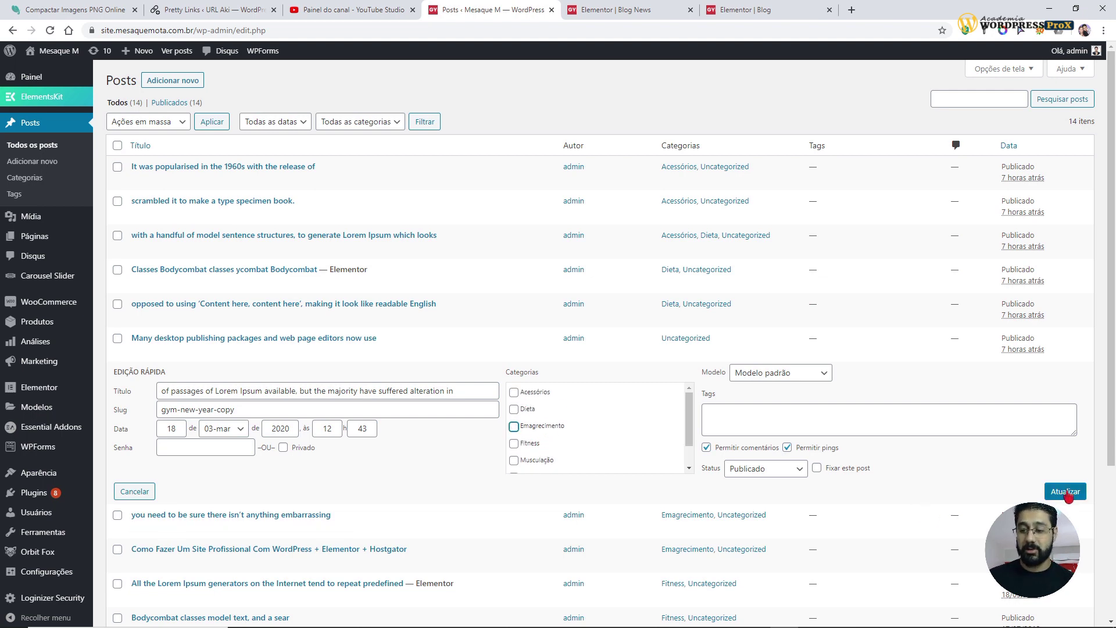
pyautogui.click(734, 11)
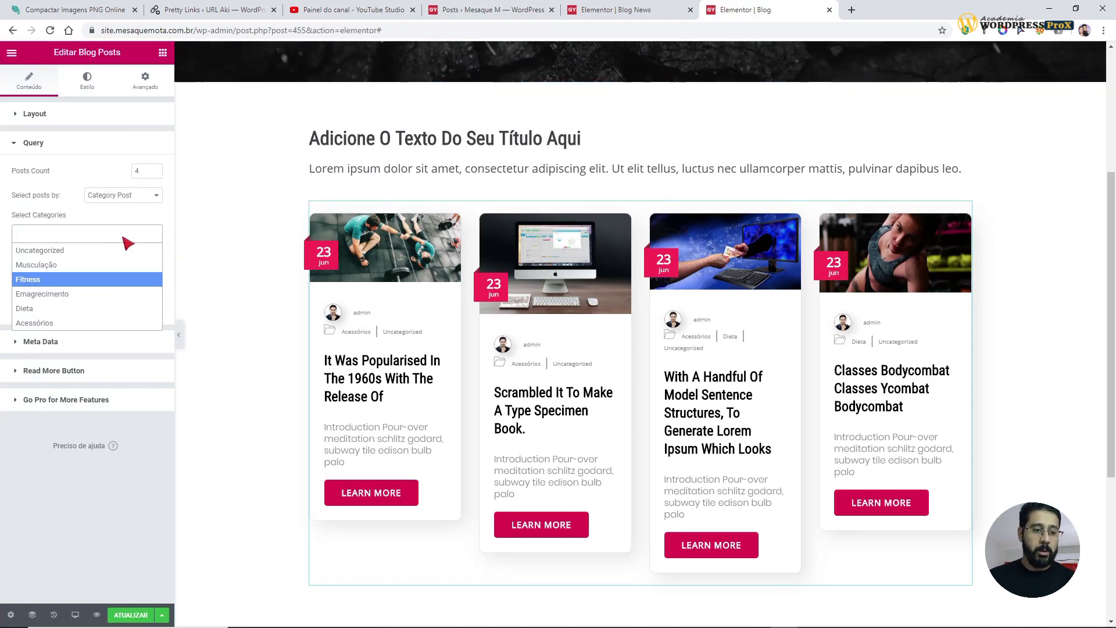
# - Set the Blog Posts query to the Acessórios category and show 3 posts per row in the layout
pyautogui.click(55, 324)
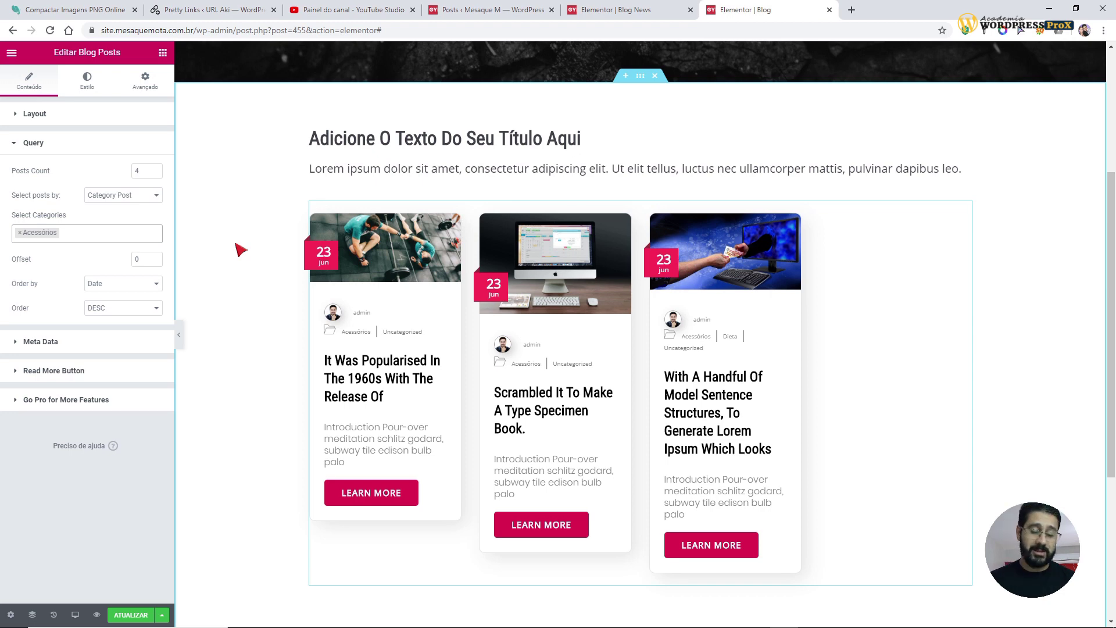
pyautogui.click(36, 114)
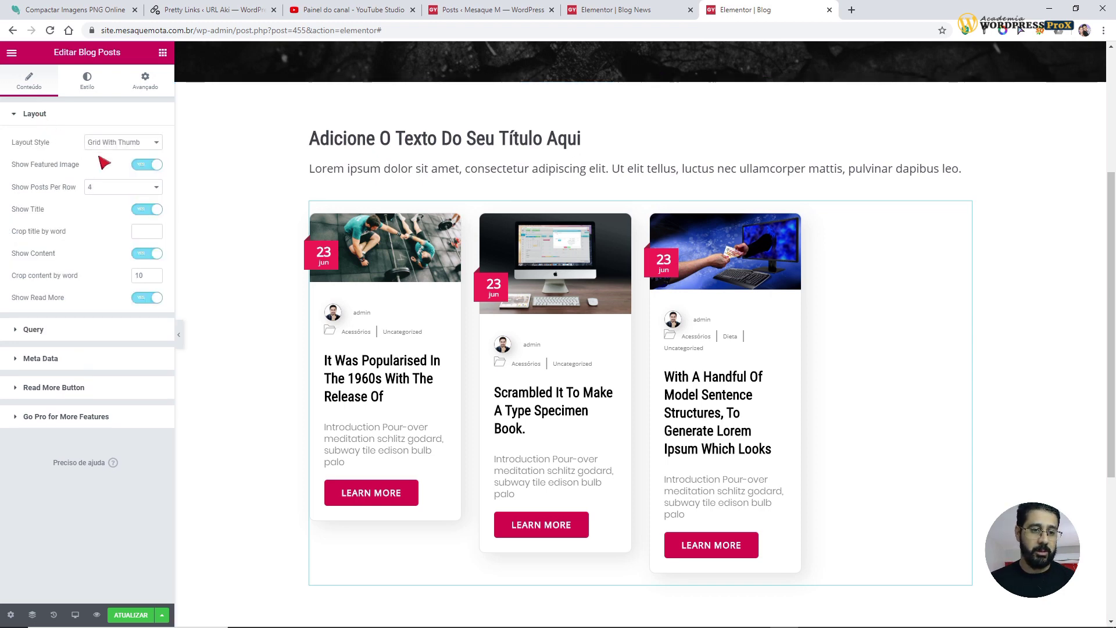
pyautogui.click(94, 188)
pyautogui.click(97, 210)
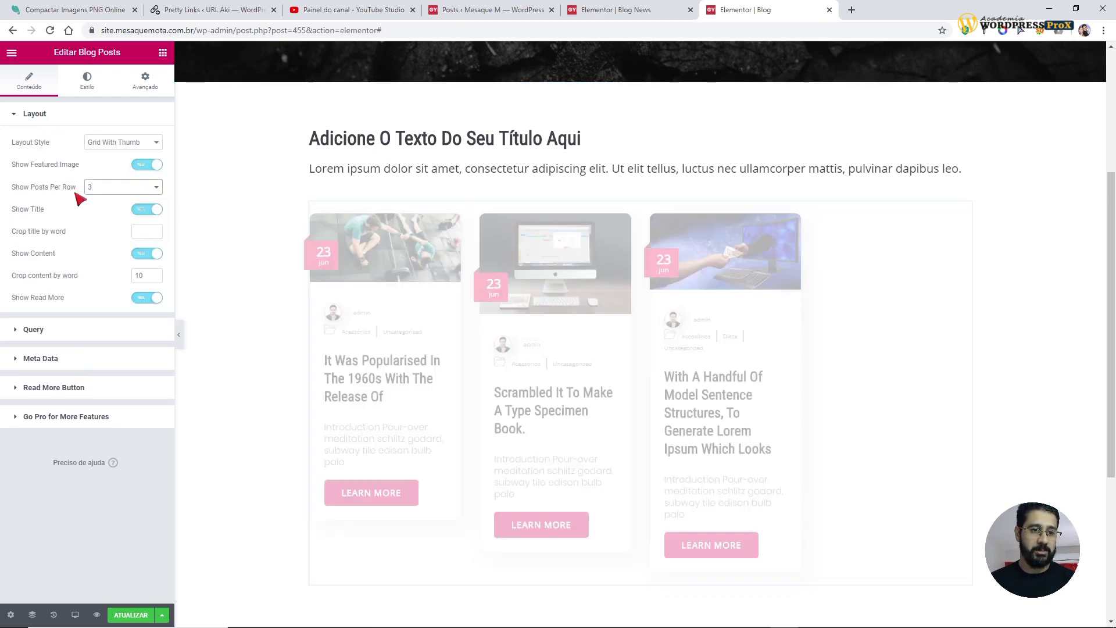
pyautogui.click(32, 117)
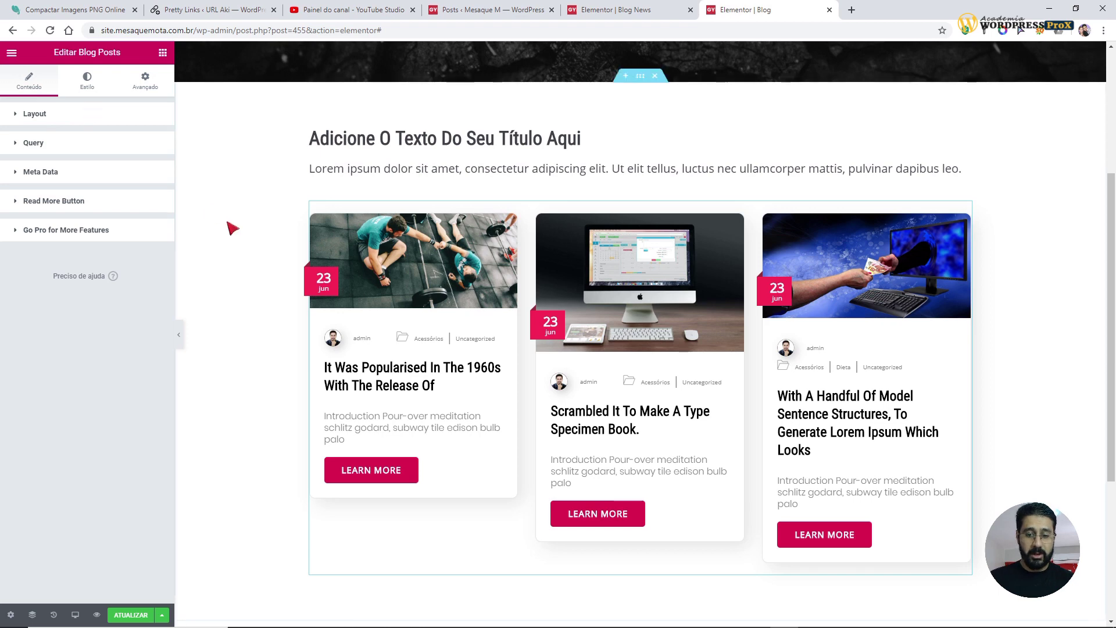
pyautogui.scroll(-2, 232, 229)
pyautogui.scroll(-2, 233, 228)
pyautogui.scroll(4, 236, 230)
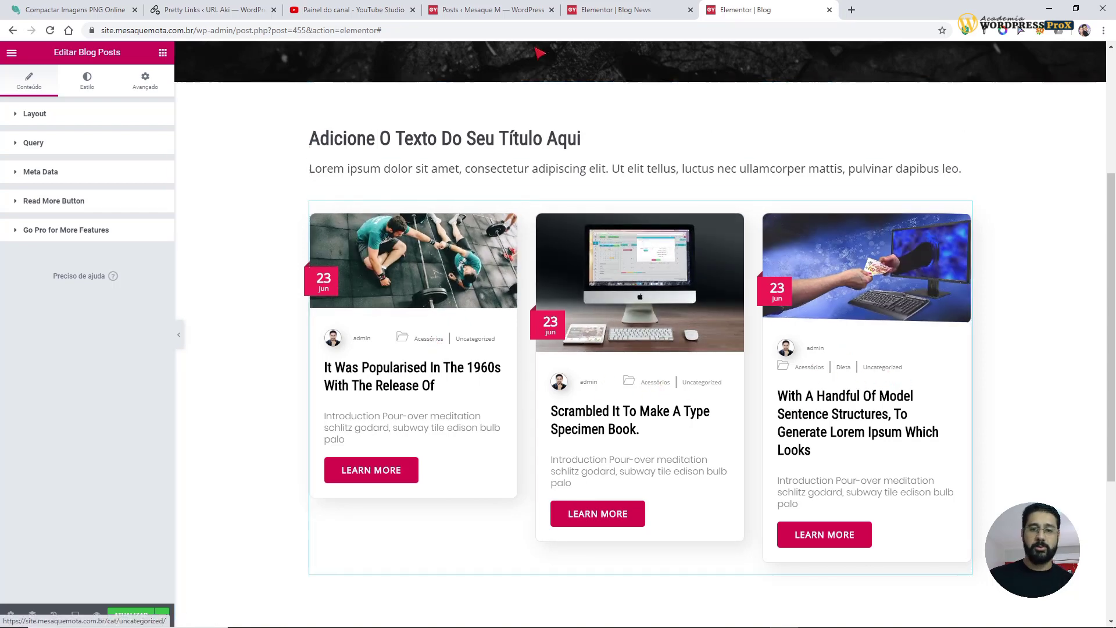
# - Switch to the WordPress posts list and try to remove Uncategorized from all posts with a bulk edit
pyautogui.click(507, 11)
pyautogui.click(118, 147)
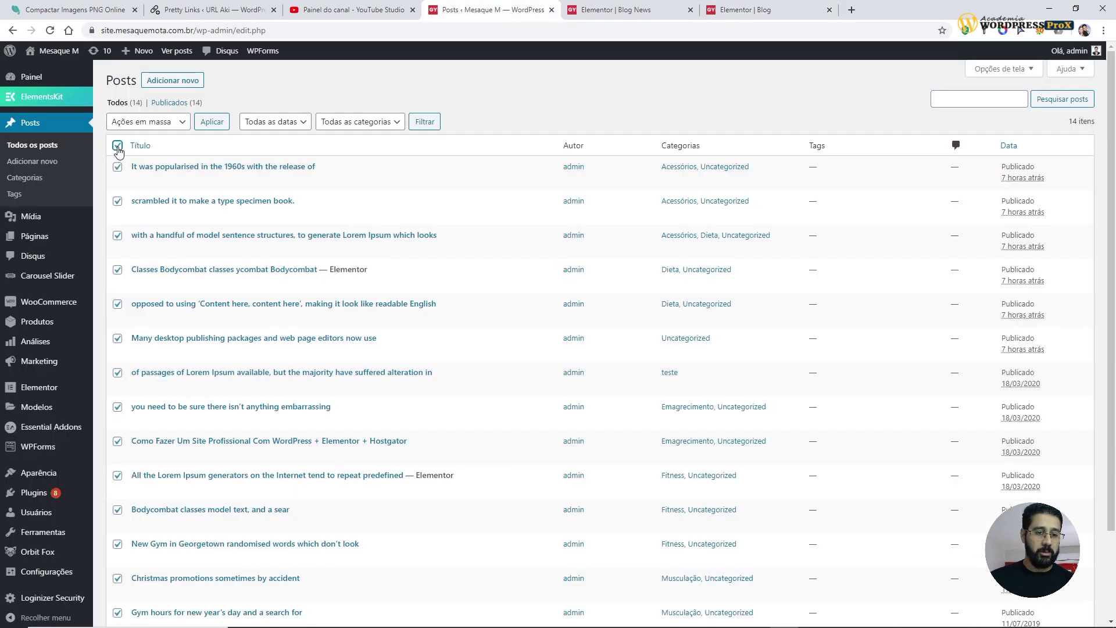
pyautogui.click(146, 122)
pyautogui.click(183, 146)
pyautogui.click(213, 122)
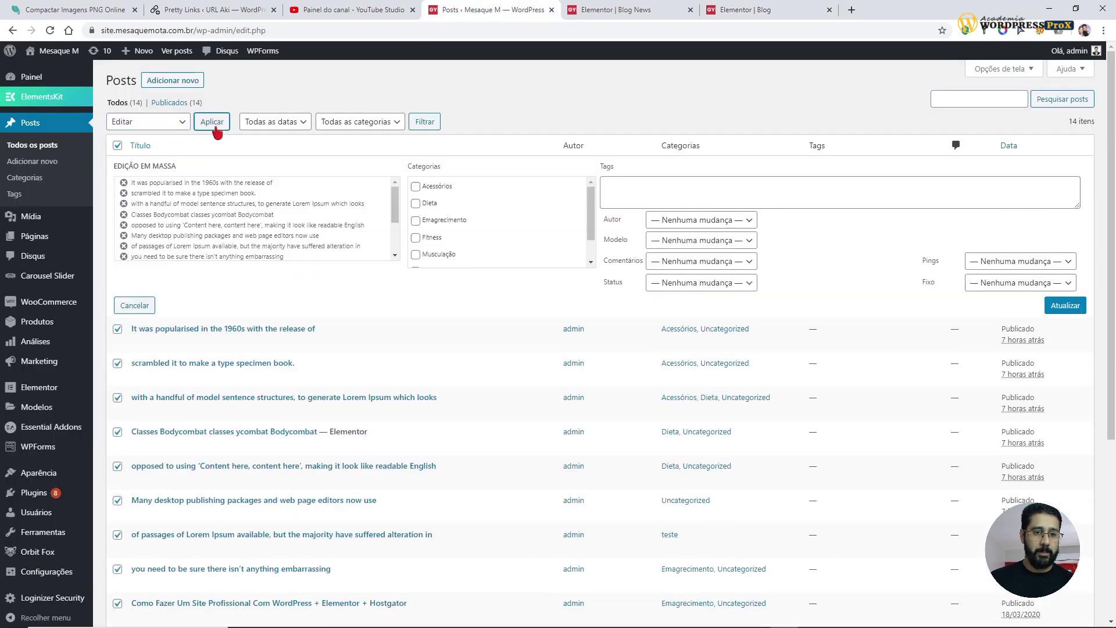
pyautogui.scroll(-1, 430, 245)
pyautogui.click(416, 259)
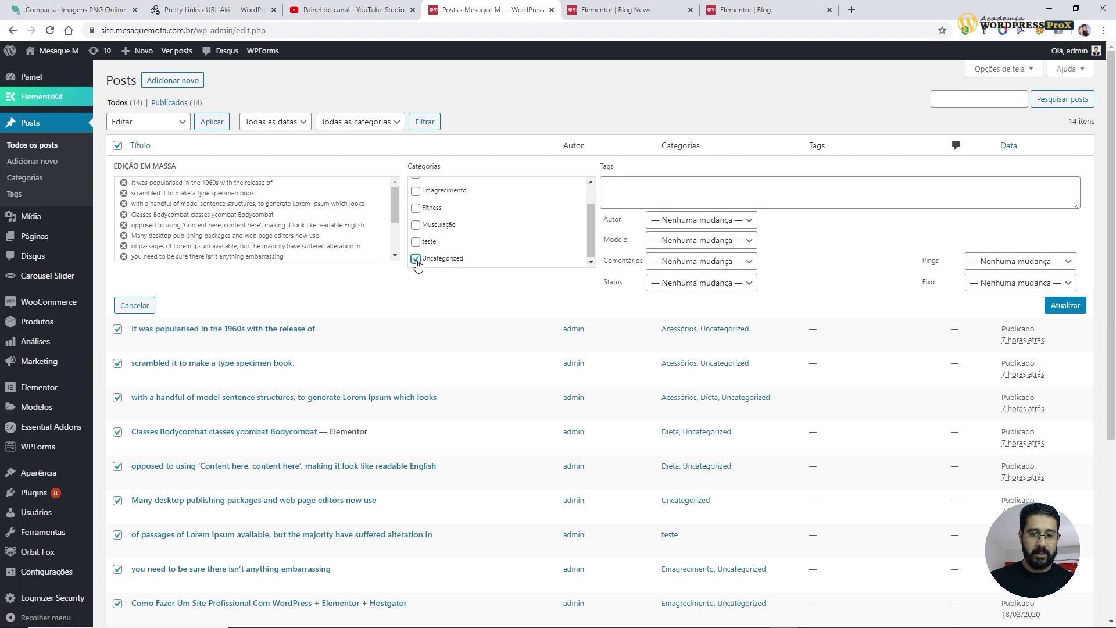
pyautogui.click(1076, 306)
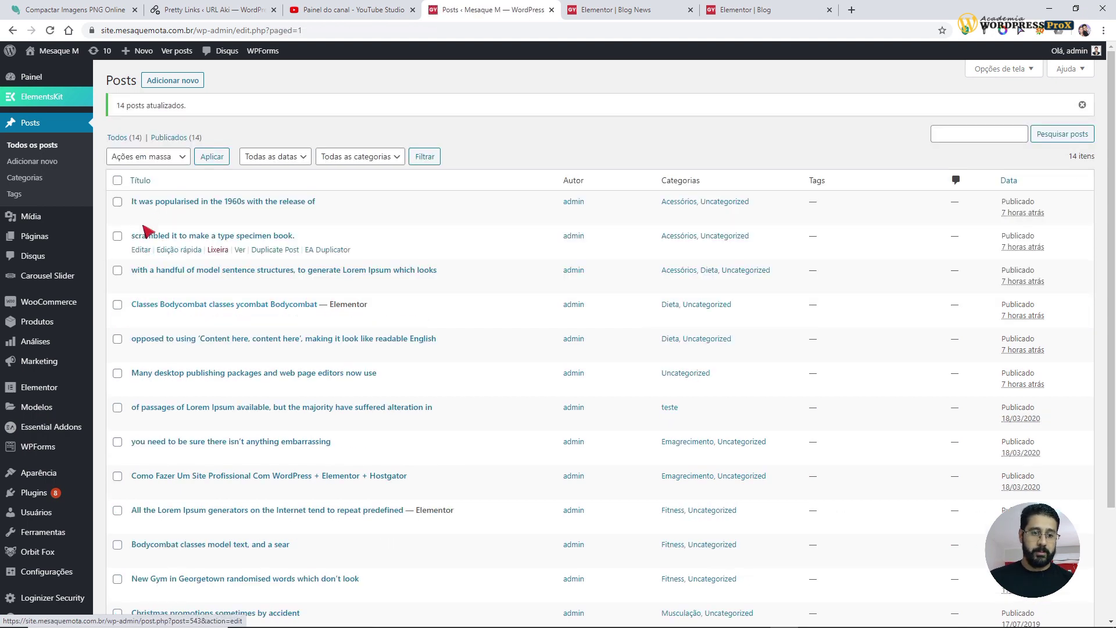
# - Quick-edit the post "It was popularised in the 1960s with the release of" to remove its Uncategorized category, and update it
pyautogui.click(179, 215)
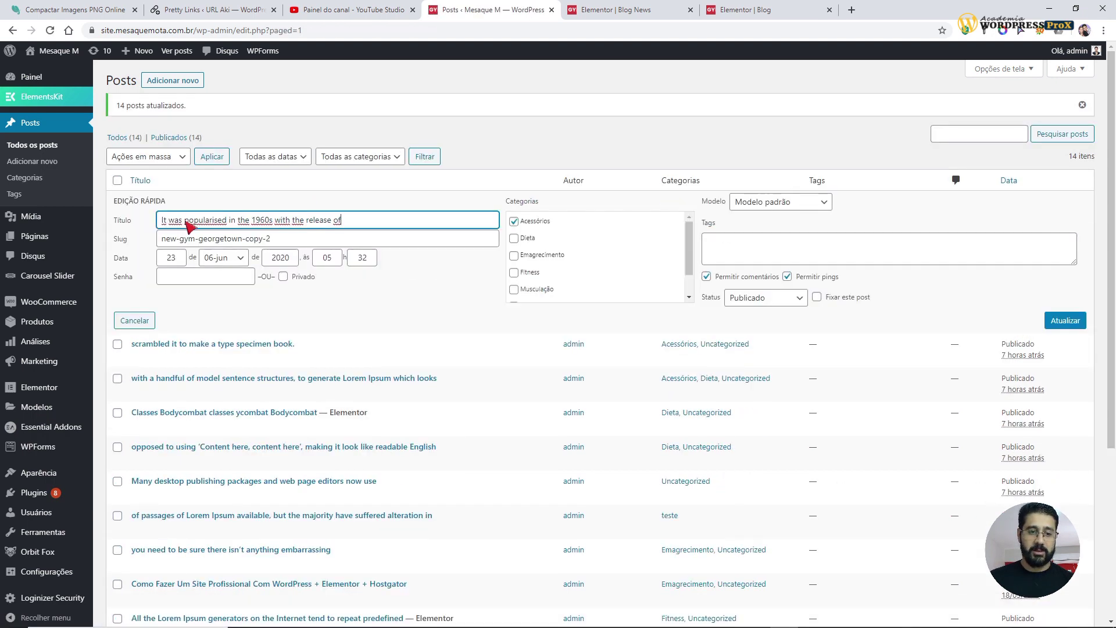
pyautogui.scroll(-2, 535, 273)
pyautogui.click(515, 294)
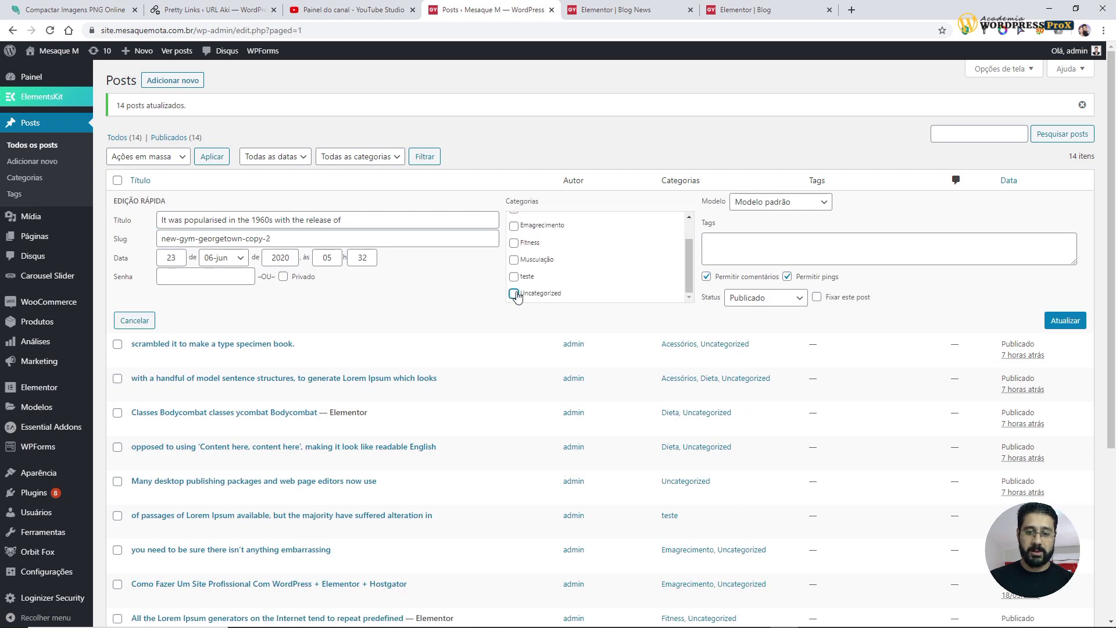
pyautogui.click(1072, 321)
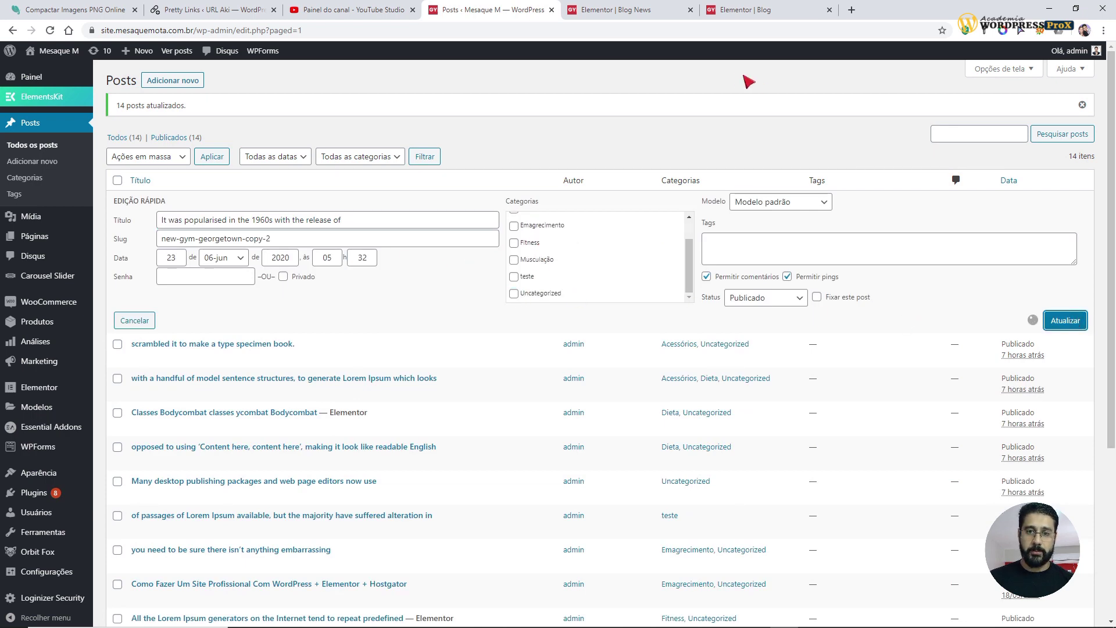
# - Quick-edit the post "Gym hours for new year's day and a search for" to remove its Uncategorized category, and update it
pyautogui.scroll(-5, 386, 332)
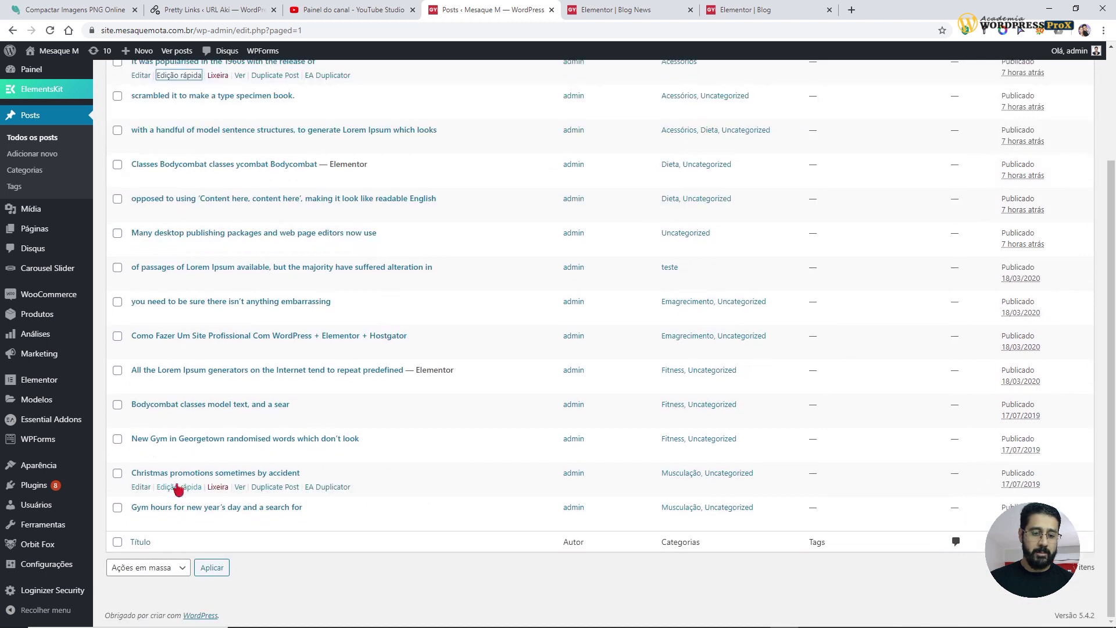
pyautogui.click(175, 521)
pyautogui.scroll(-2, 501, 495)
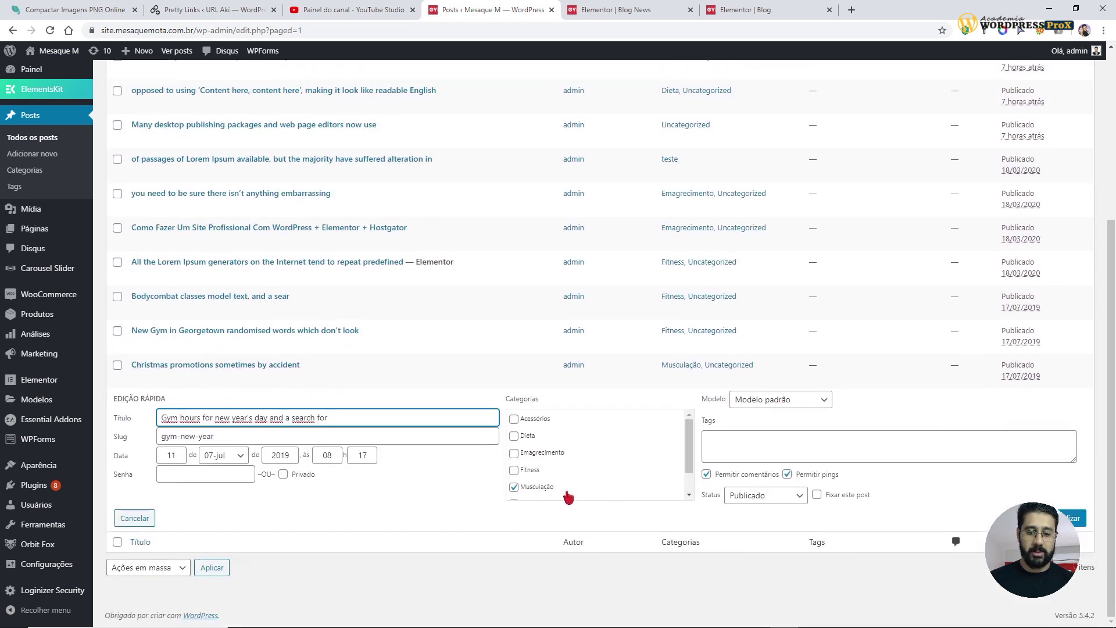
pyautogui.scroll(-1, 549, 493)
pyautogui.click(515, 495)
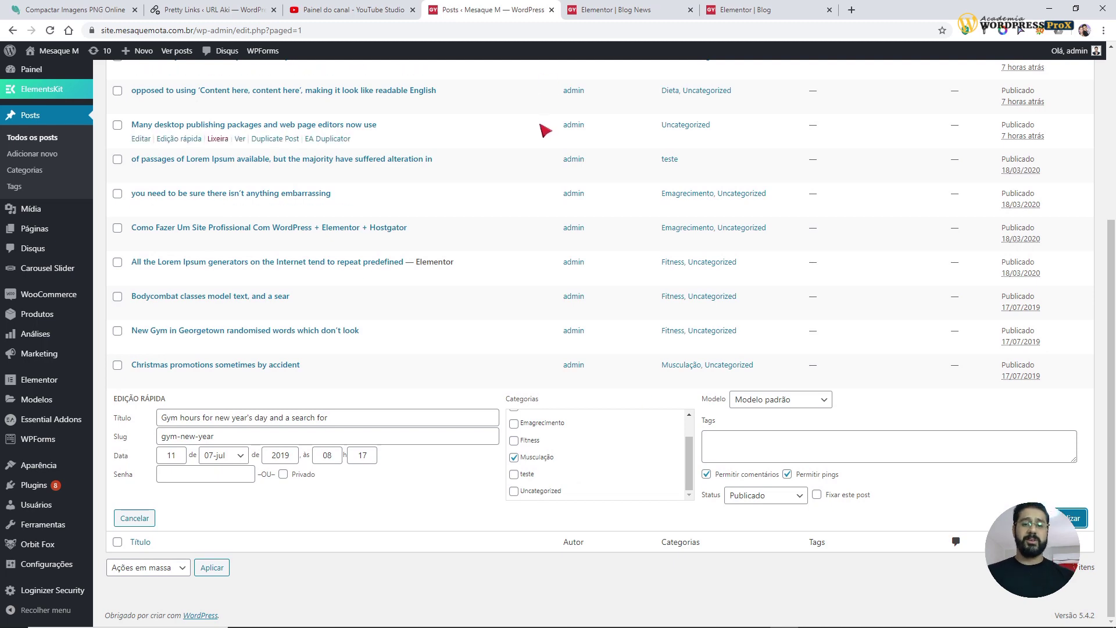
pyautogui.press('Escape')
# - Return to the Blog page in Elementor, save it, reload the editor and check the categories on the post cards
pyautogui.click(750, 10)
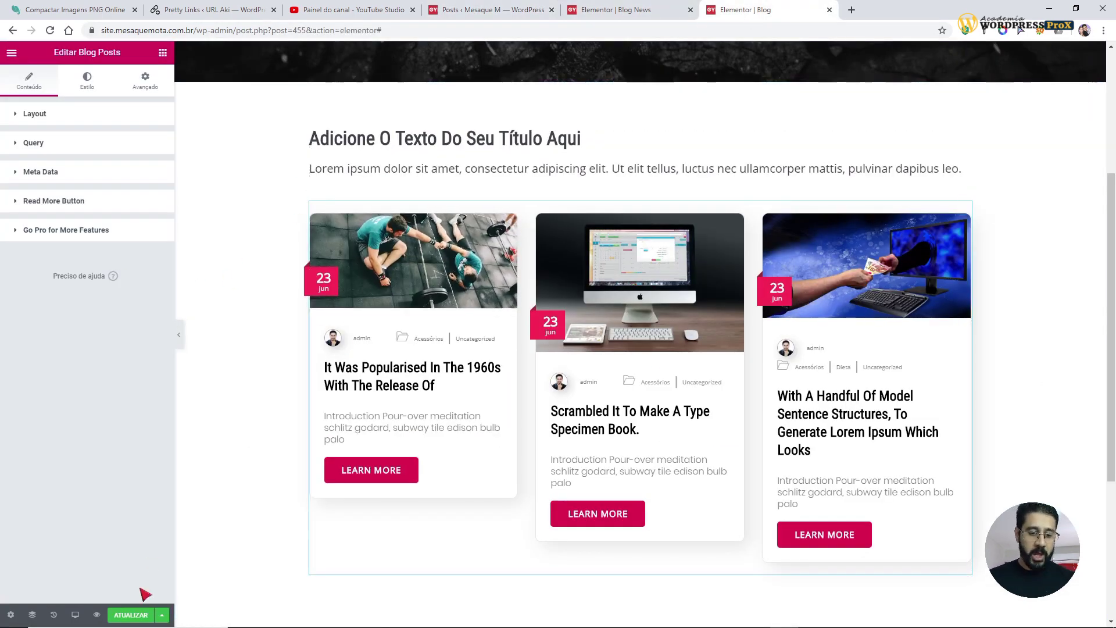
pyautogui.hotkey('ctrl', 's')
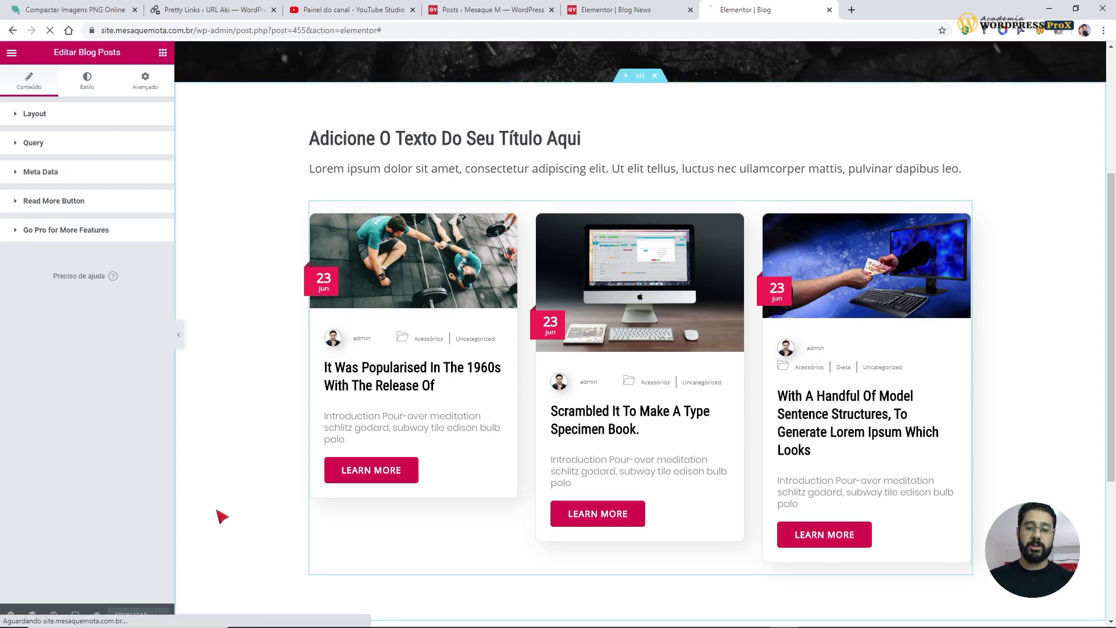
pyautogui.press('F5')
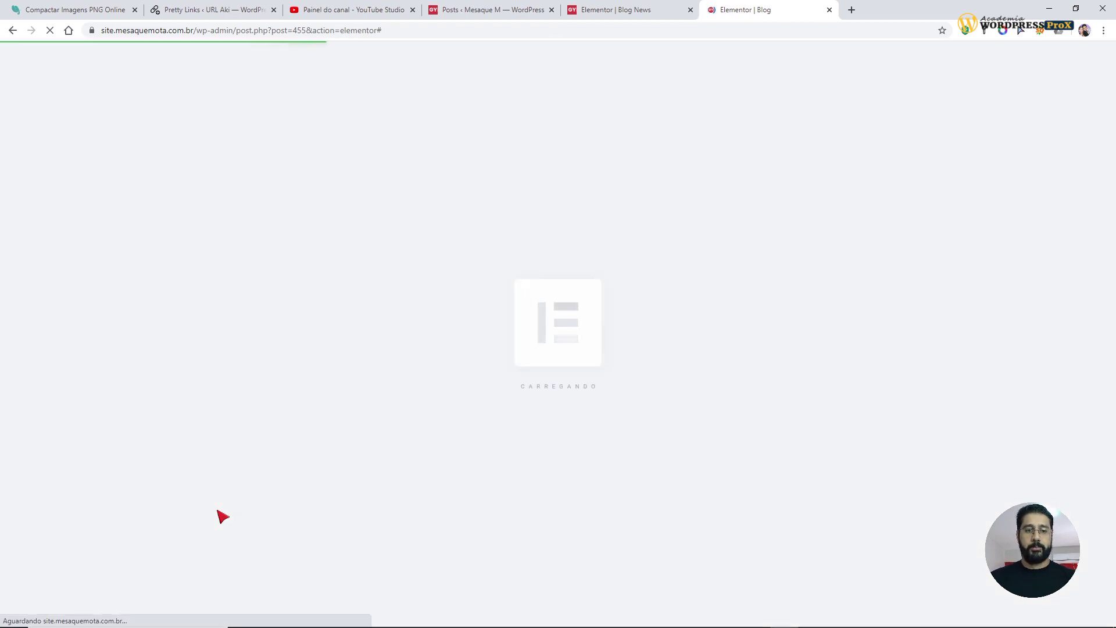
pyautogui.scroll(-2, 326, 459)
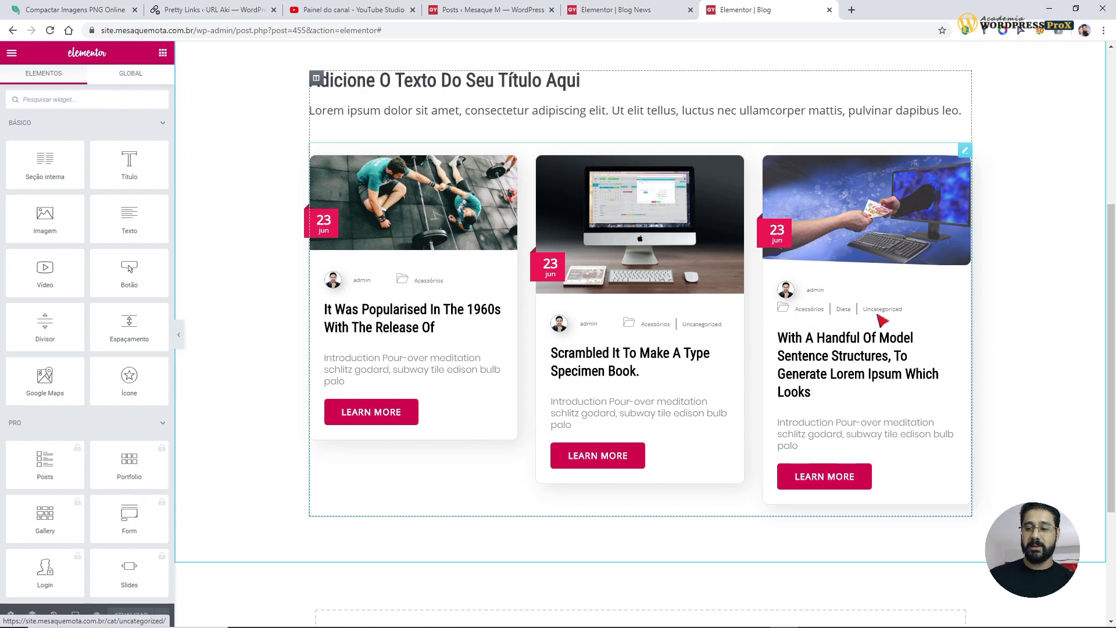
pyautogui.scroll(-2, 792, 368)
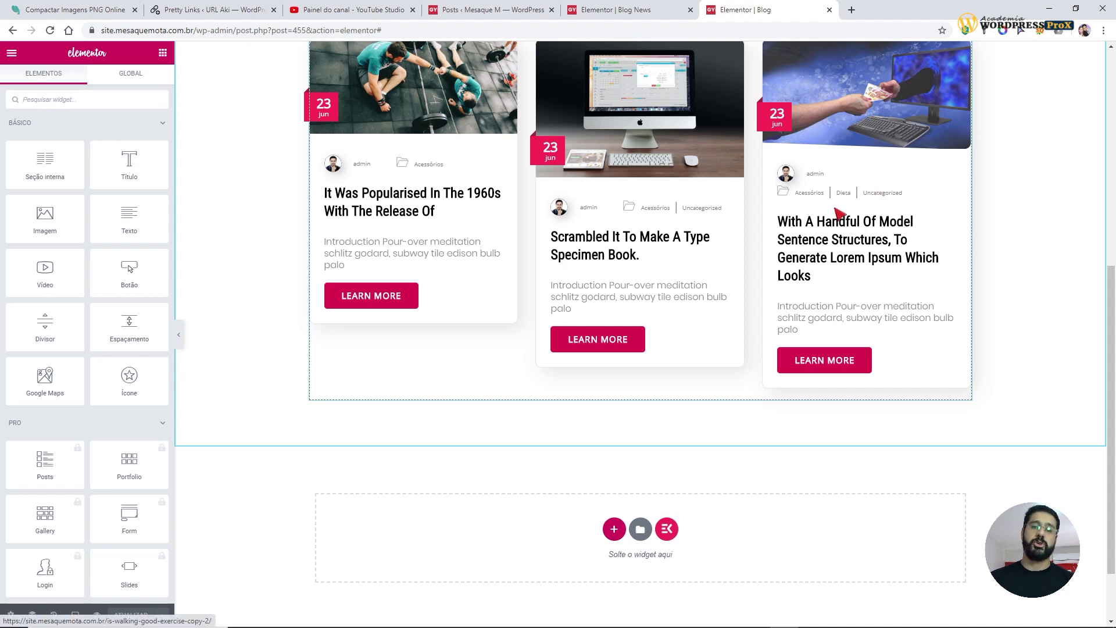
pyautogui.scroll(1, 849, 221)
pyautogui.scroll(1, 825, 245)
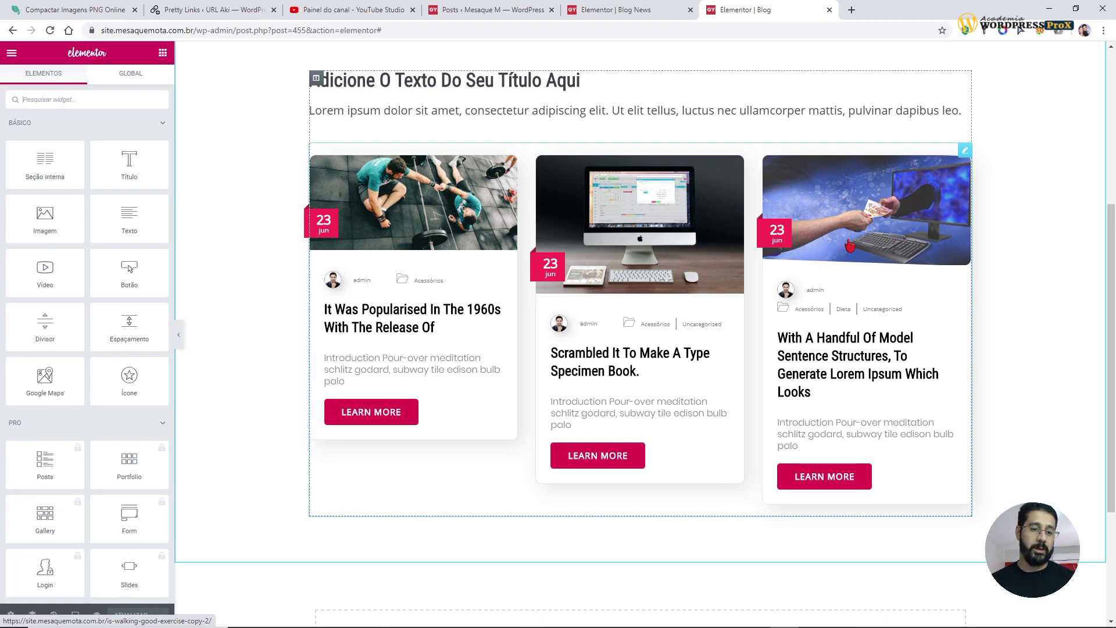
pyautogui.scroll(1, 492, 150)
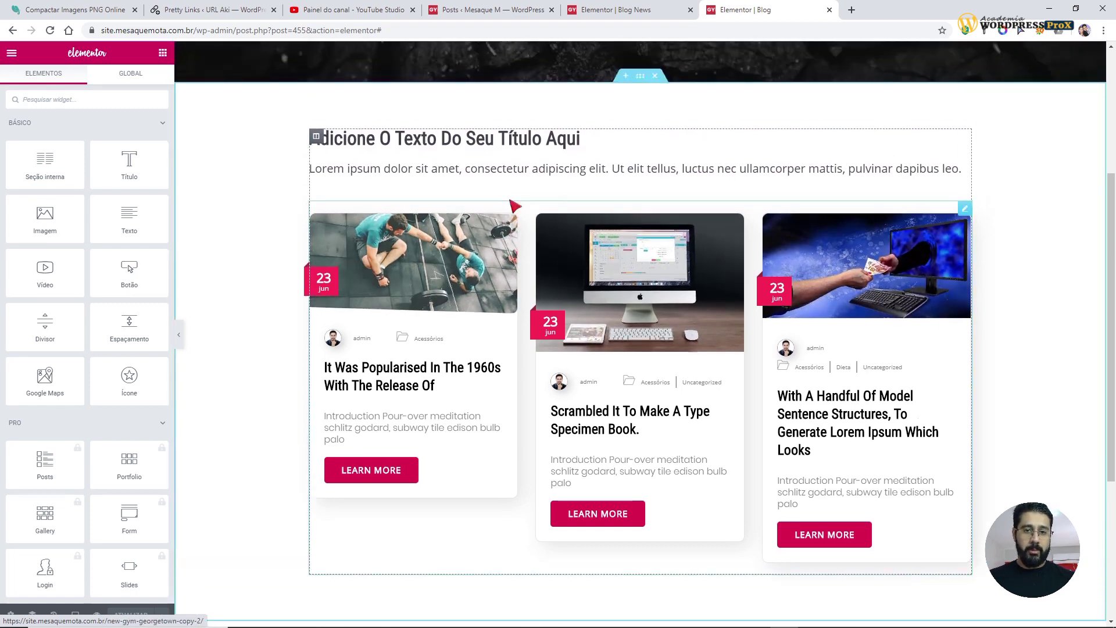
# - Change the heading above the post grid to "CATEGORIA ACESSÓRIOS"
pyautogui.click(492, 149)
pyautogui.hotkey('ctrl', 'a')
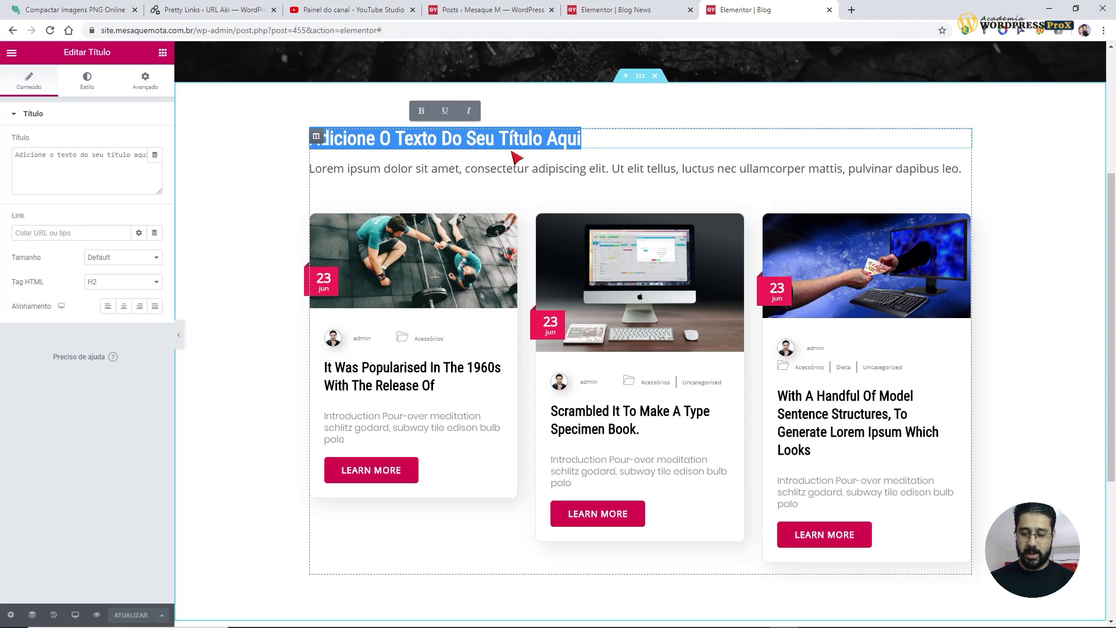
pyautogui.write('CA')
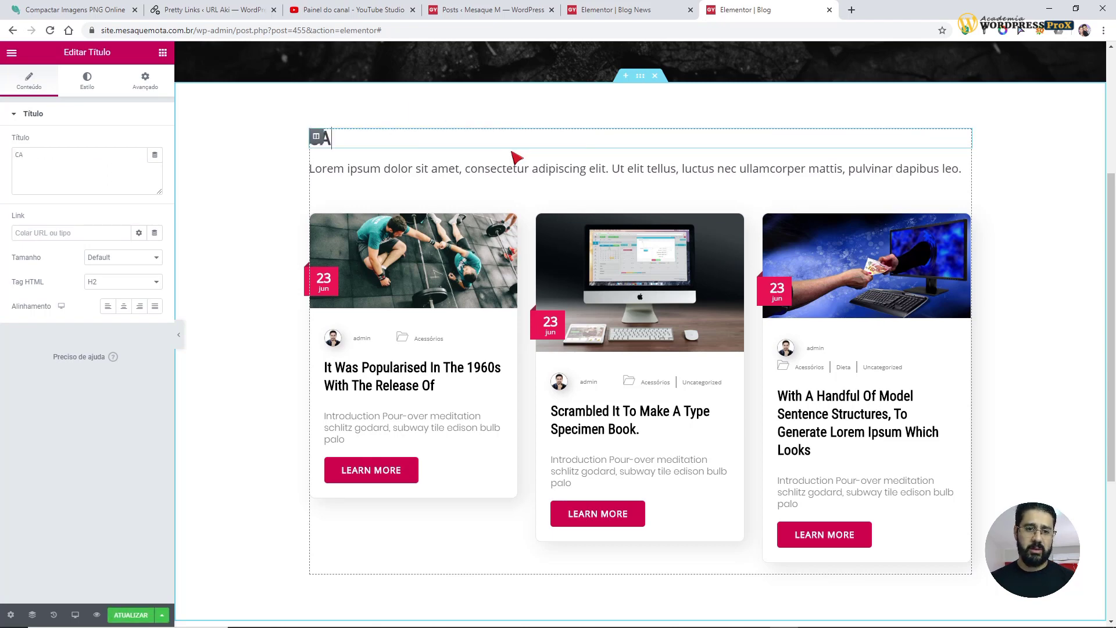
pyautogui.write('TEGORIA ACESSÓRIO')
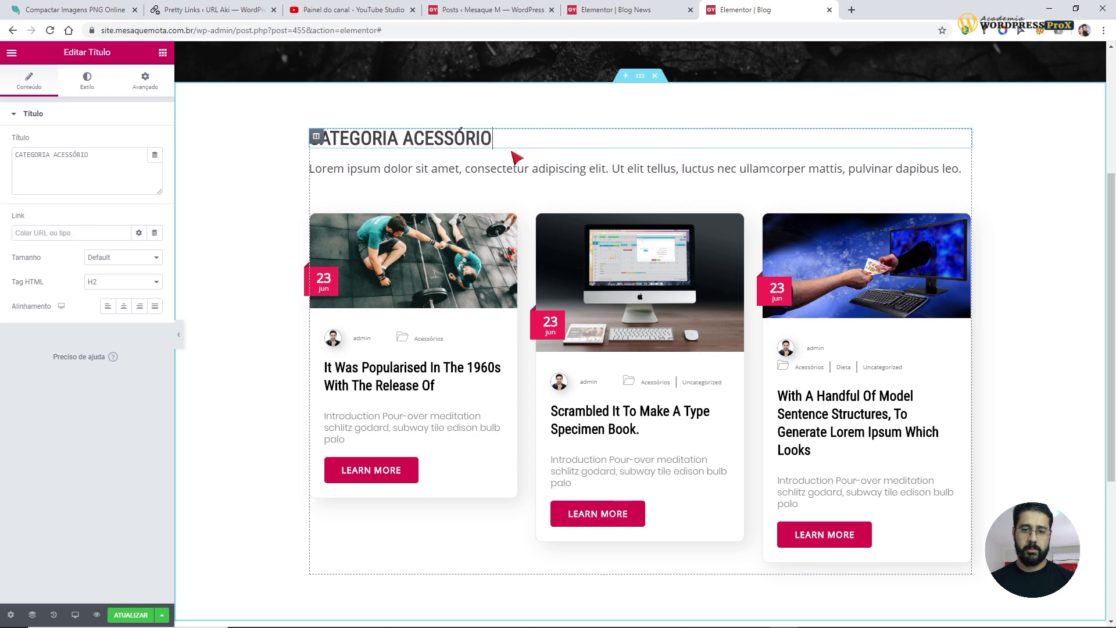
pyautogui.write('S')
# - Replace the paragraph under the heading with "O melhor conteúdo sobre acessórios de musculação do brasil. Ver mais..." on one line
pyautogui.click(456, 169)
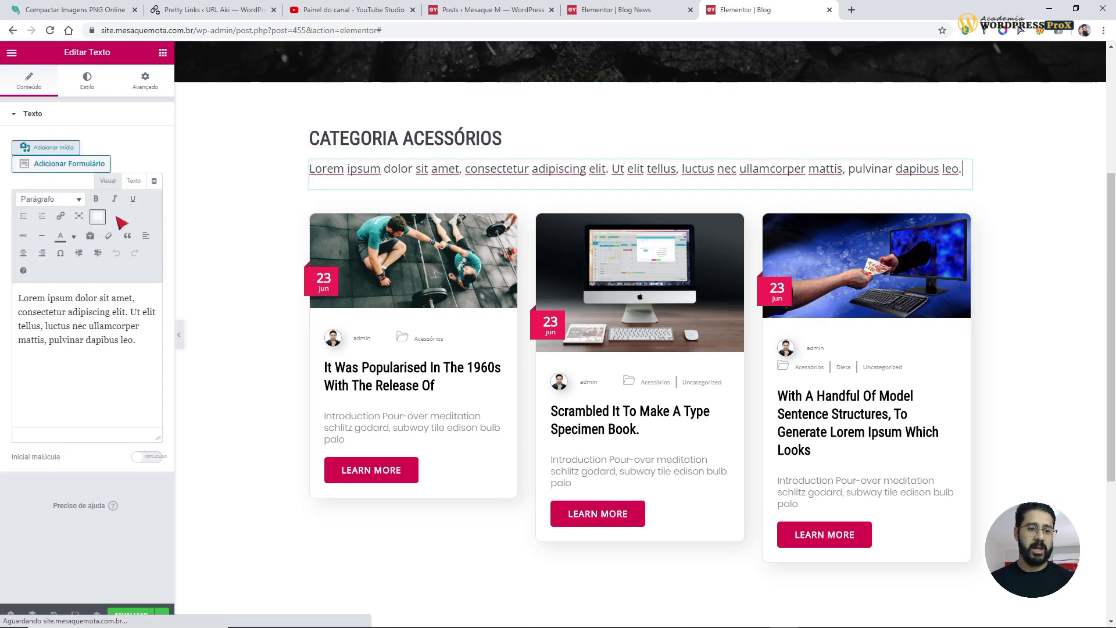
pyautogui.hotkey('ctrl', 'a')
pyautogui.press('BackSpace')
pyautogui.write('O m')
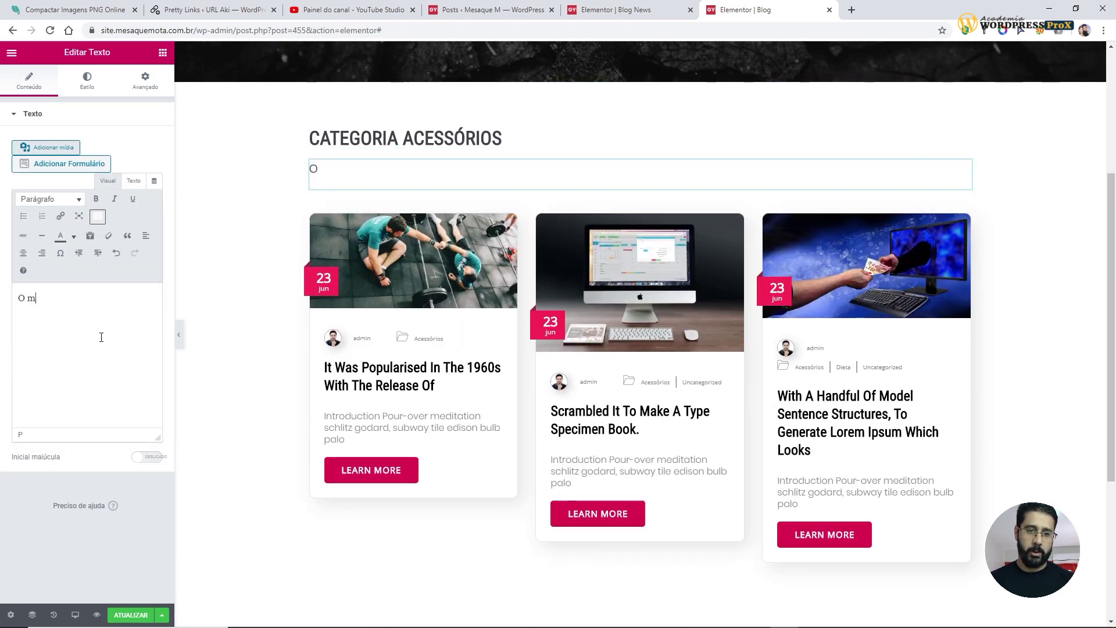
pyautogui.write('elhor conteúdo')
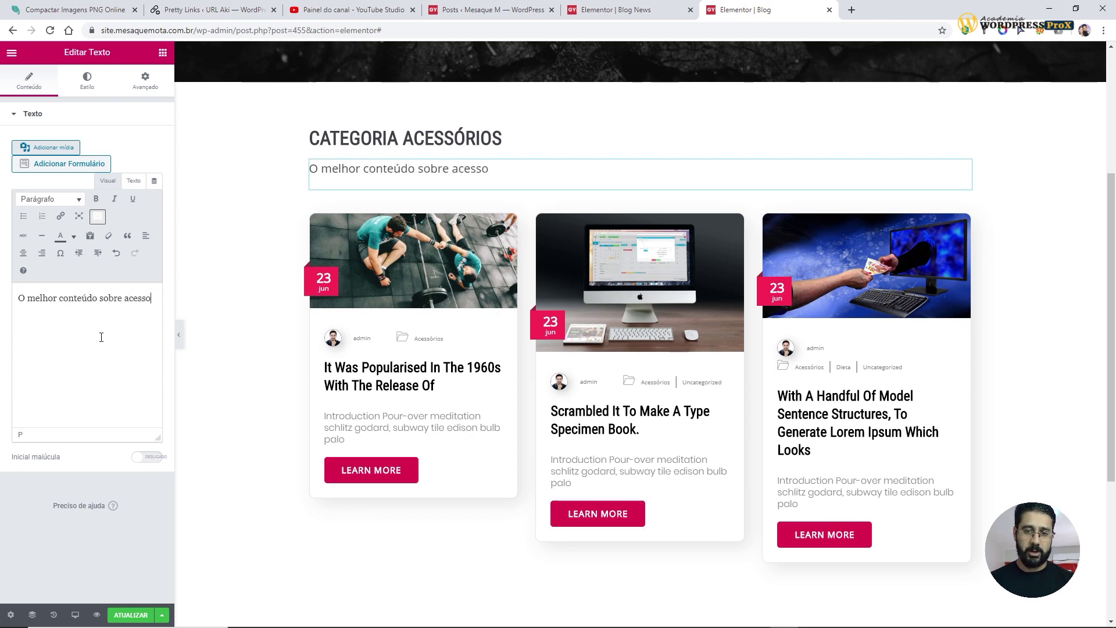
pyautogui.write(' sobre acessórios d')
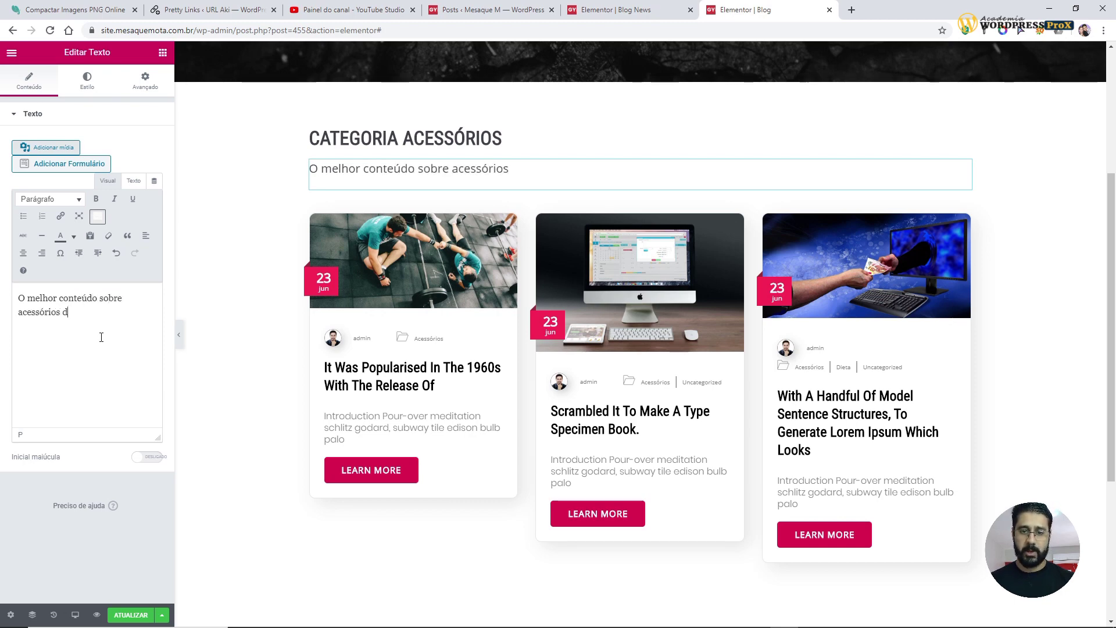
pyautogui.write('e musculação')
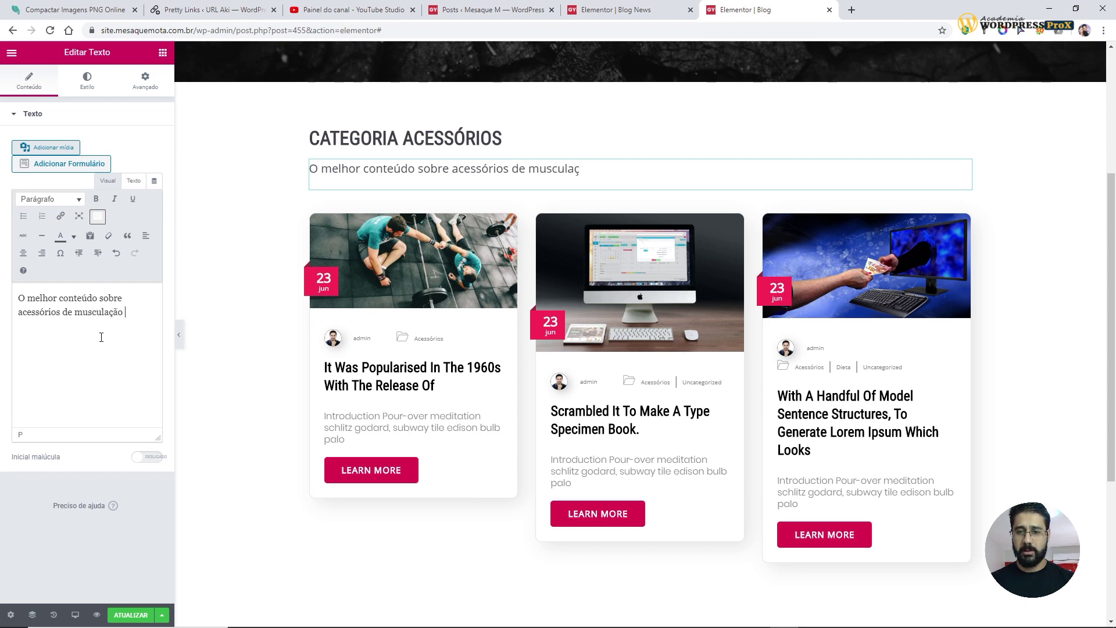
pyautogui.write(' do brasil.')
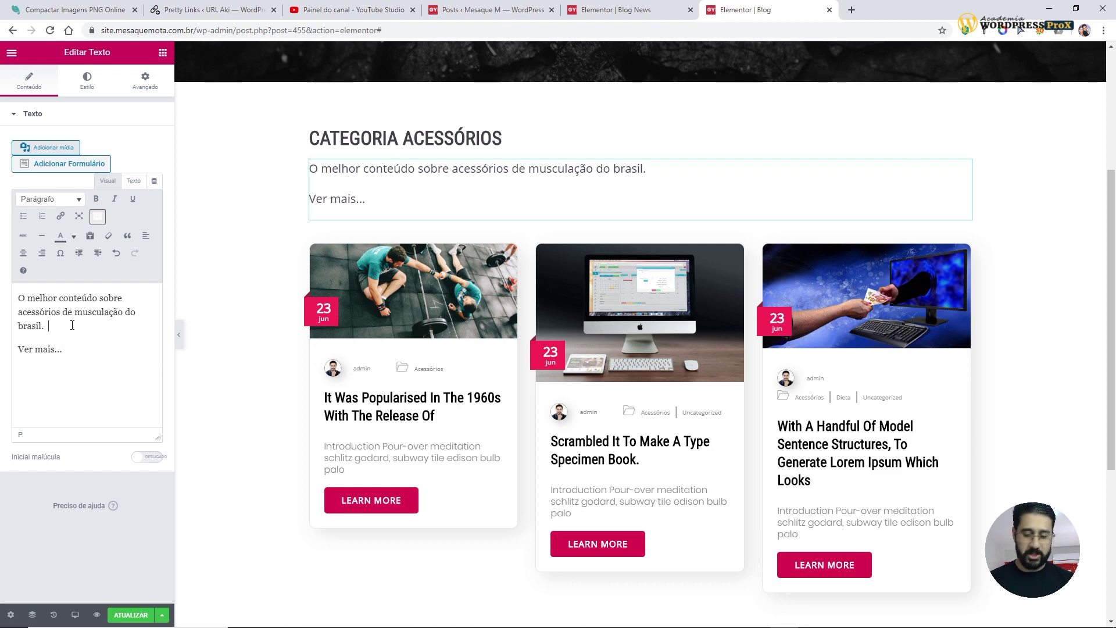
pyautogui.press('Delete')
# - Select "Ver mais..." in the paragraph, then copy the link address of the Acessórios category from the WordPress post categories list
pyautogui.hotkey('shift', 'End')
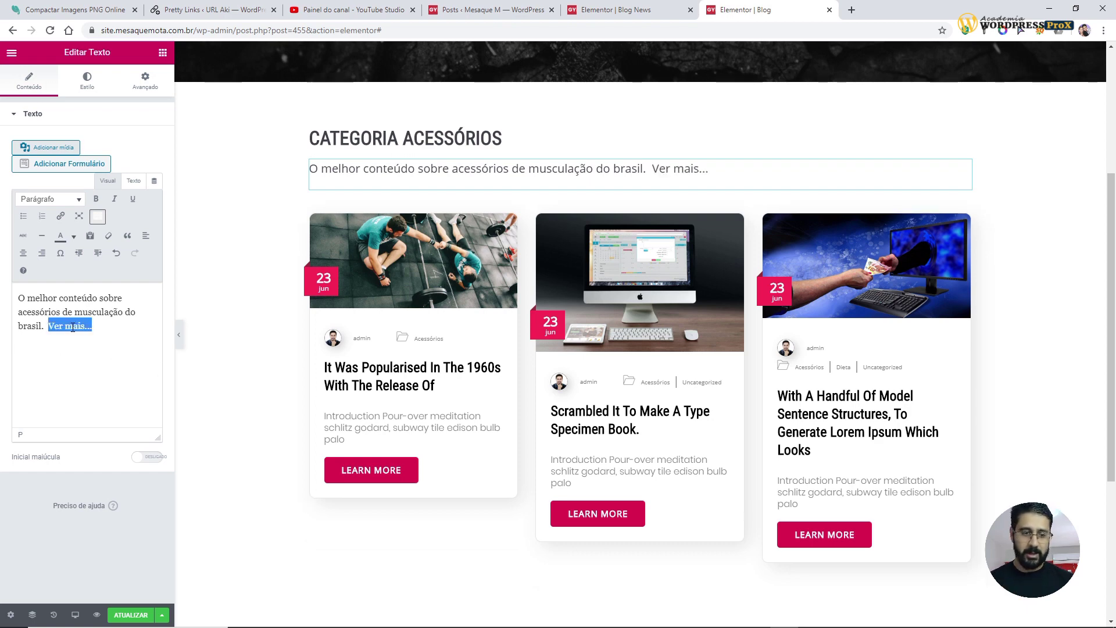
pyautogui.click(463, 19)
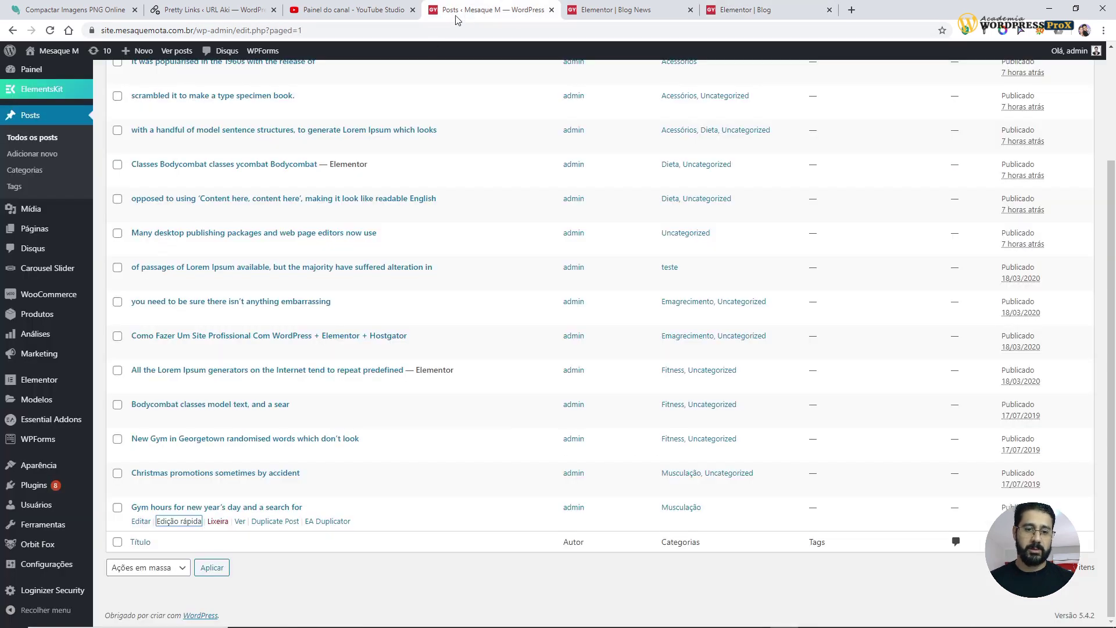
pyautogui.click(38, 172)
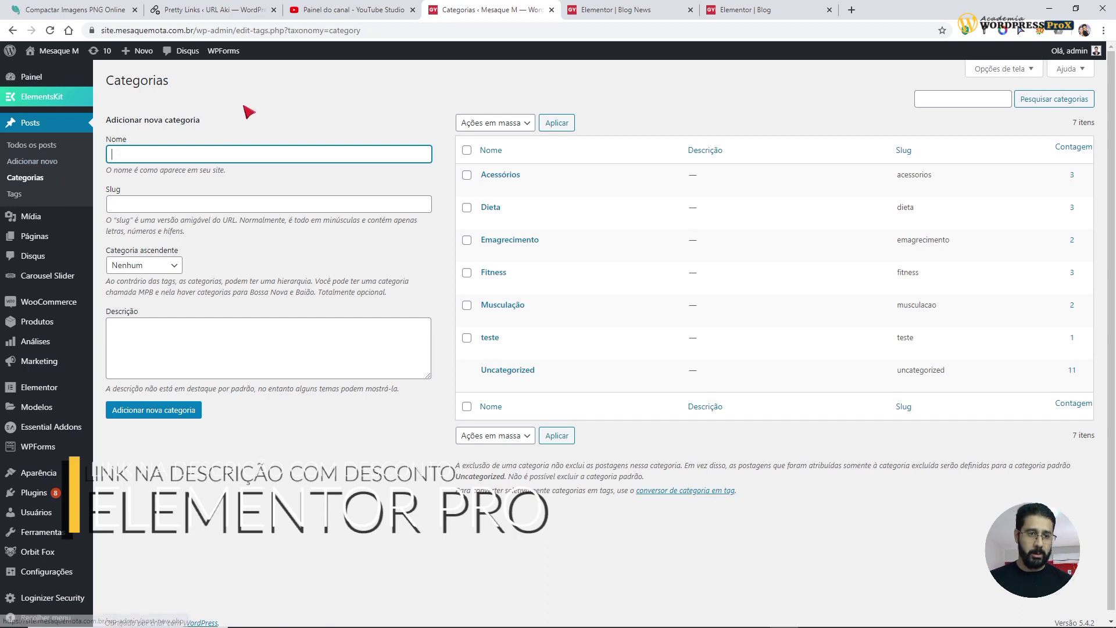
pyautogui.moveTo(487, 189)
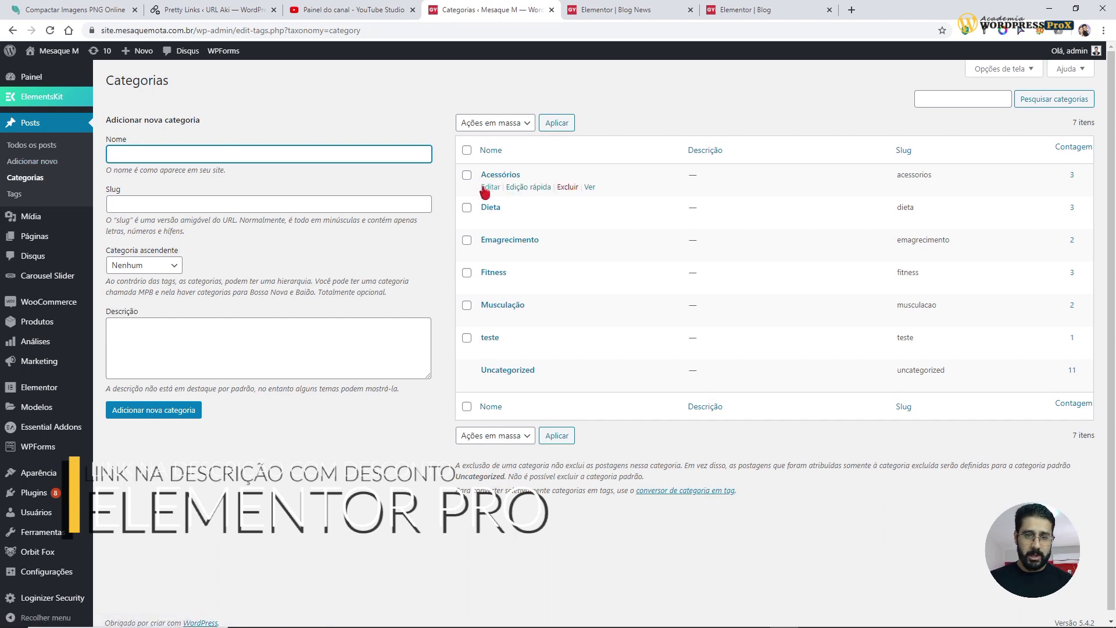
pyautogui.rightClick(593, 190)
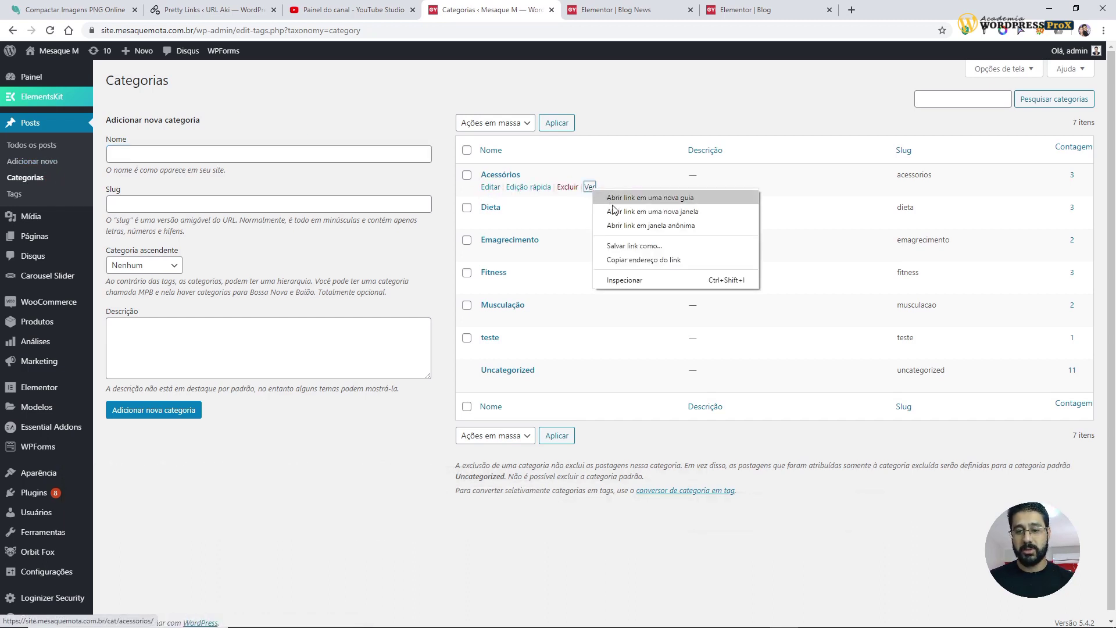
pyautogui.click(633, 260)
# - Back in the Blog page's Elementor editor, link "Ver mais..." to the copied Acessórios category address ending in /cat/acessorios/
pyautogui.click(750, 10)
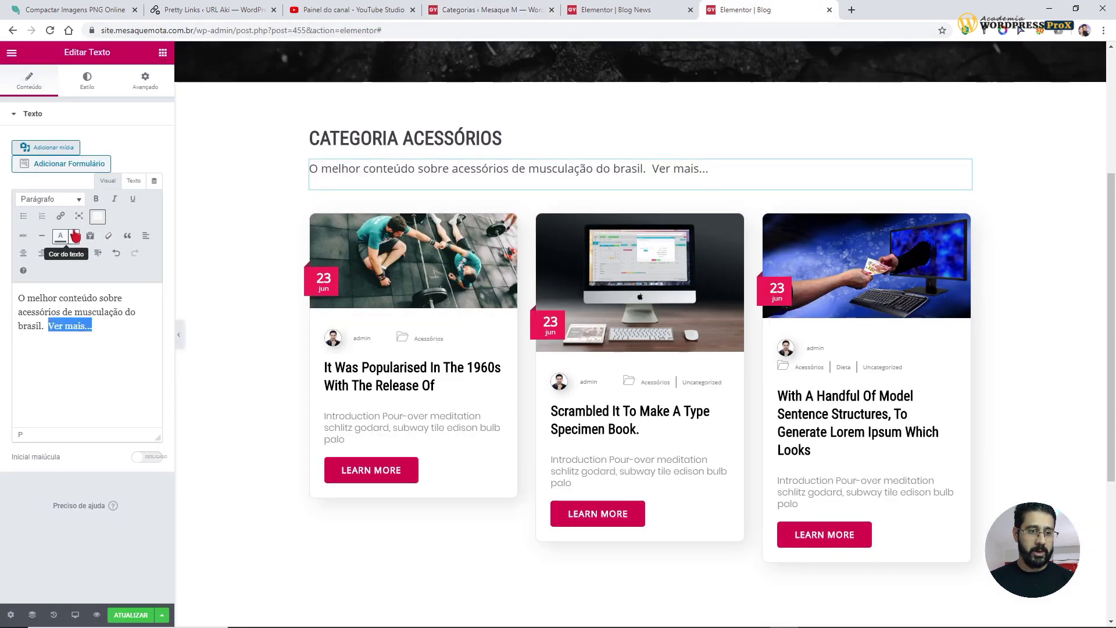
pyautogui.click(61, 219)
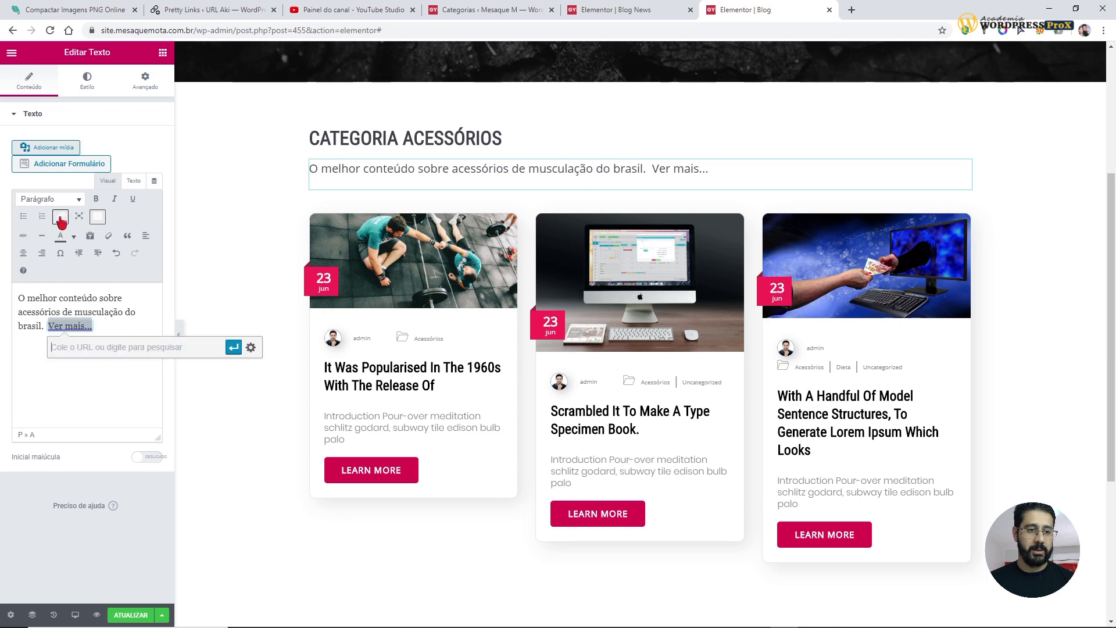
pyautogui.write('https://site.mesaquemota.com.br/cat/acessorios/')
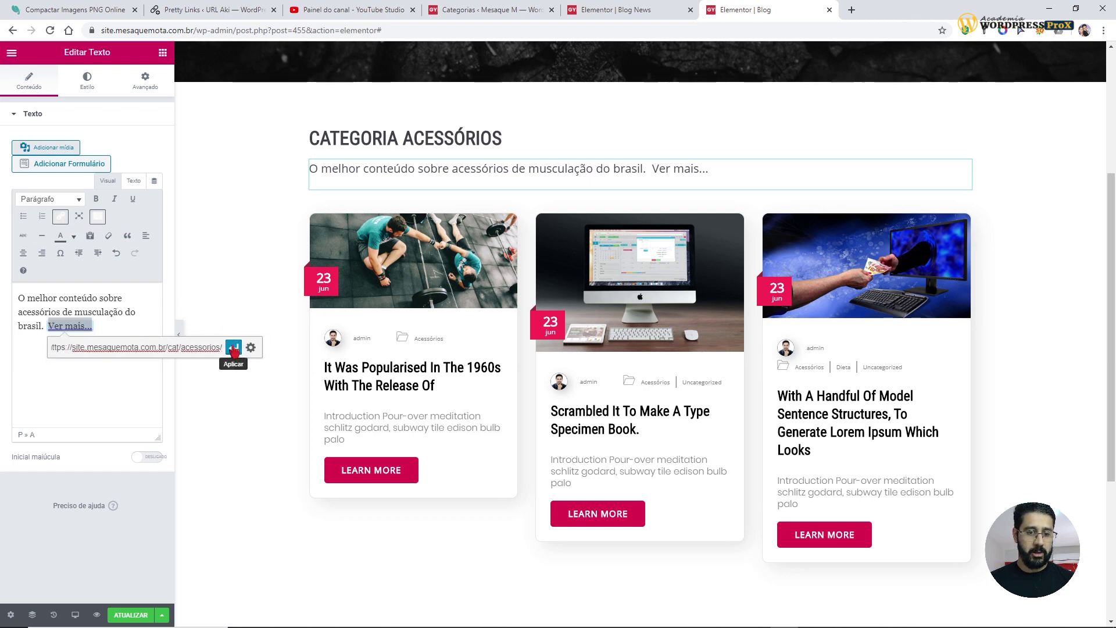
pyautogui.click(234, 347)
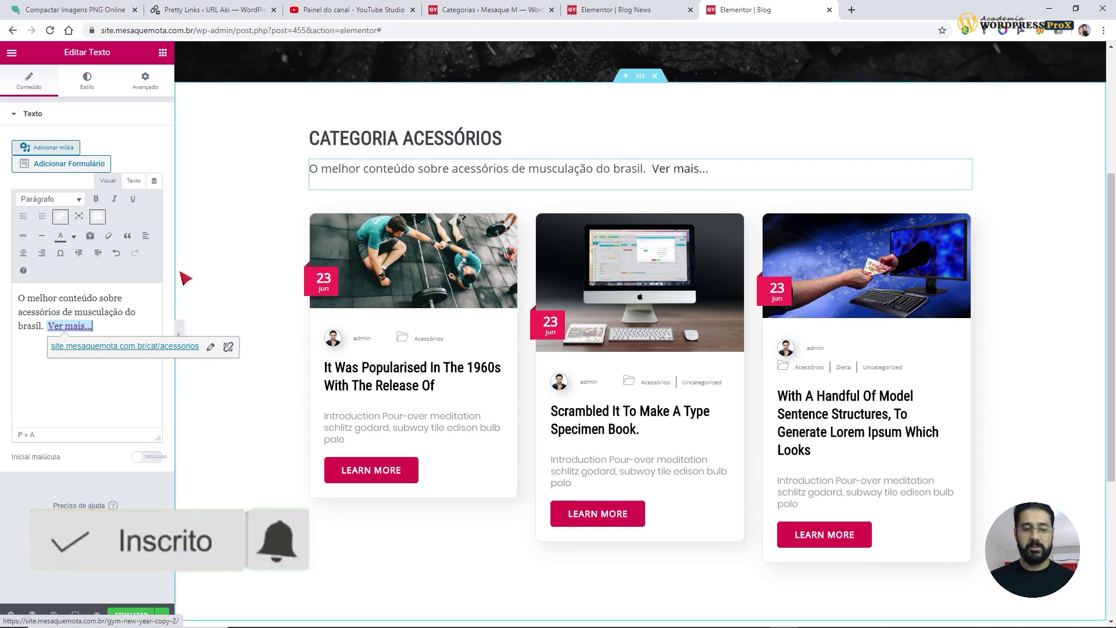
# - Color the linked "Ver mais..." text red
pyautogui.moveTo(92, 326); pyautogui.dragTo(59, 327)
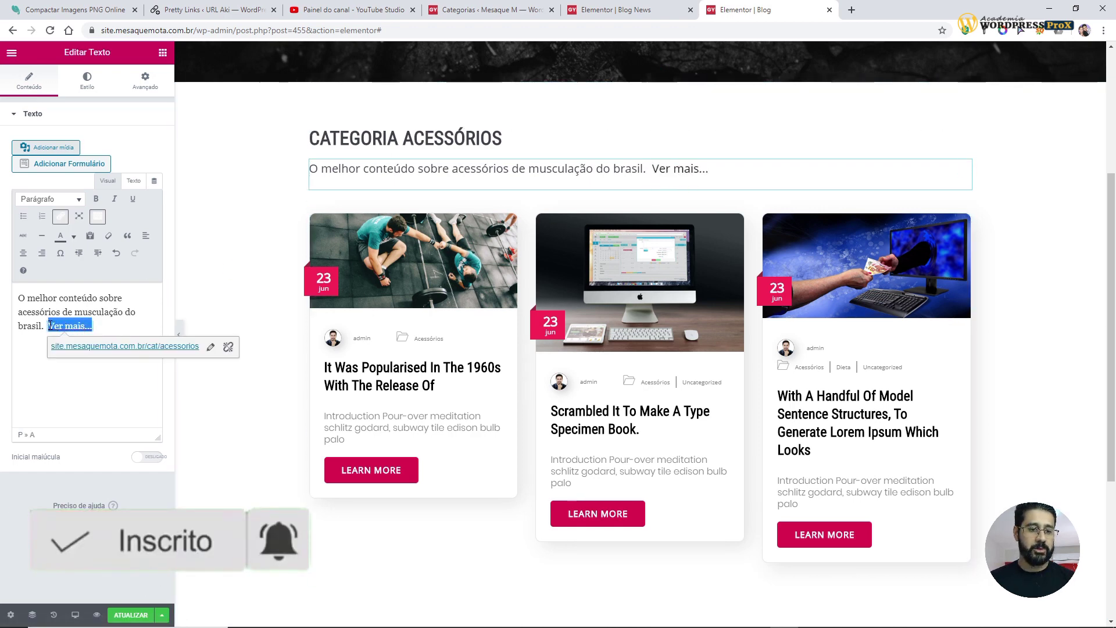
pyautogui.click(74, 238)
pyautogui.click(33, 287)
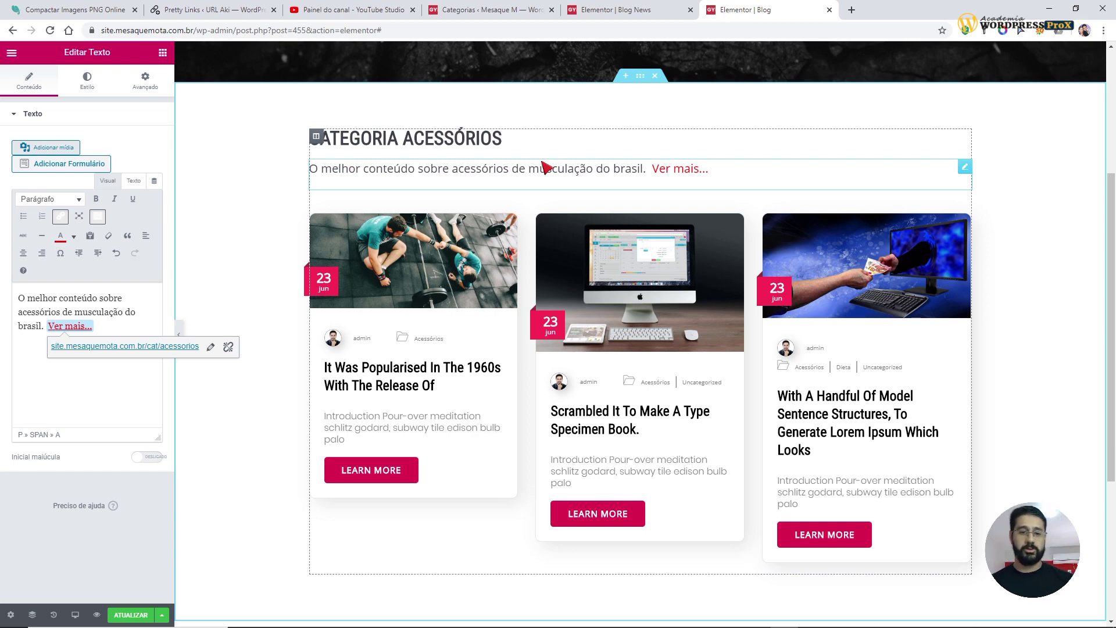
# - Duplicate the whole "CATEGORIA ACESSÓRIOS" section with its heading, paragraph and post grid
pyautogui.scroll(4, 670, 272)
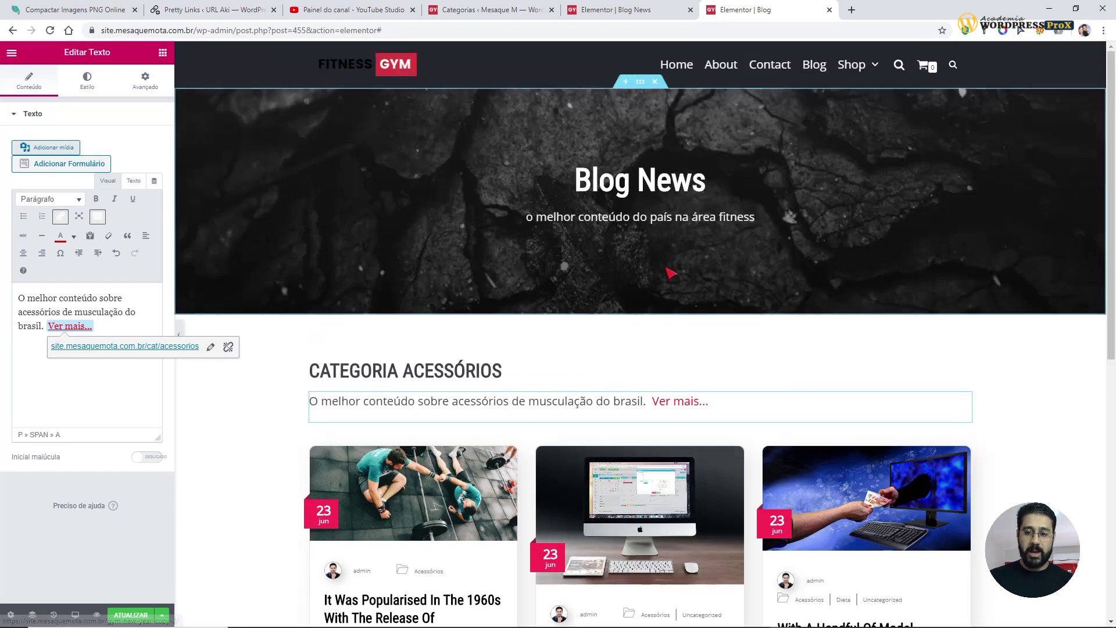
pyautogui.scroll(-3, 670, 272)
pyautogui.rightClick(640, 140)
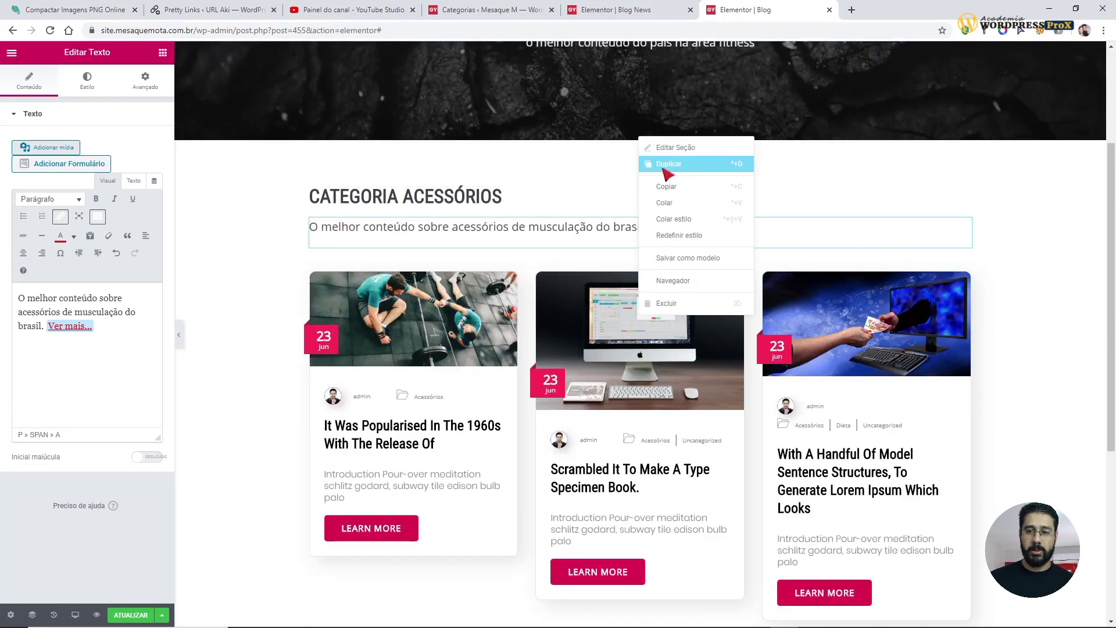
pyautogui.click(675, 147)
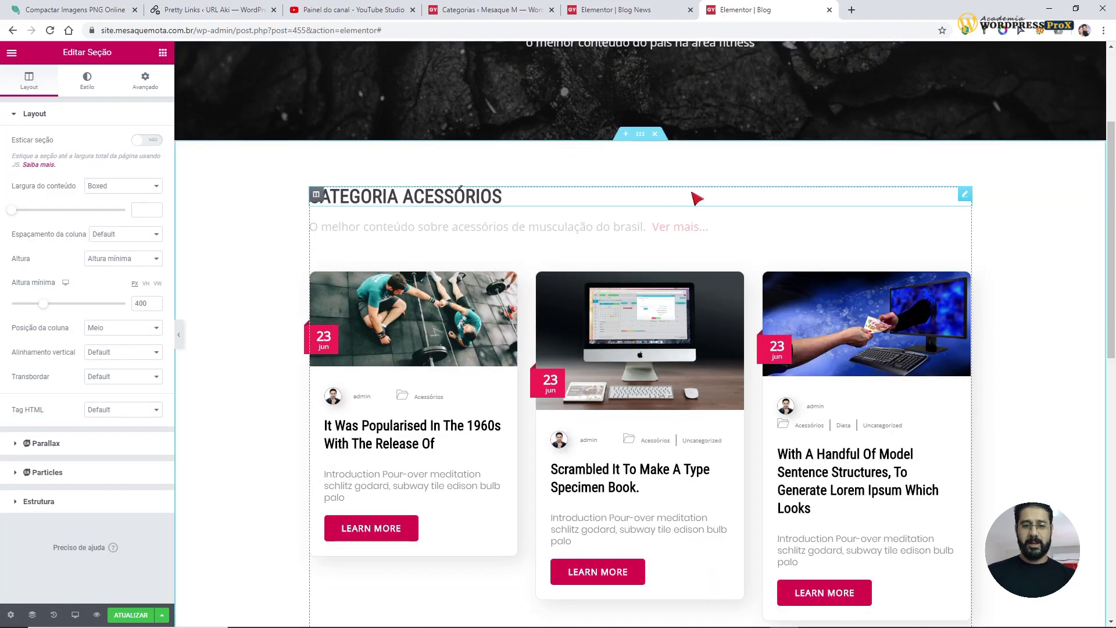
pyautogui.scroll(-7, 704, 291)
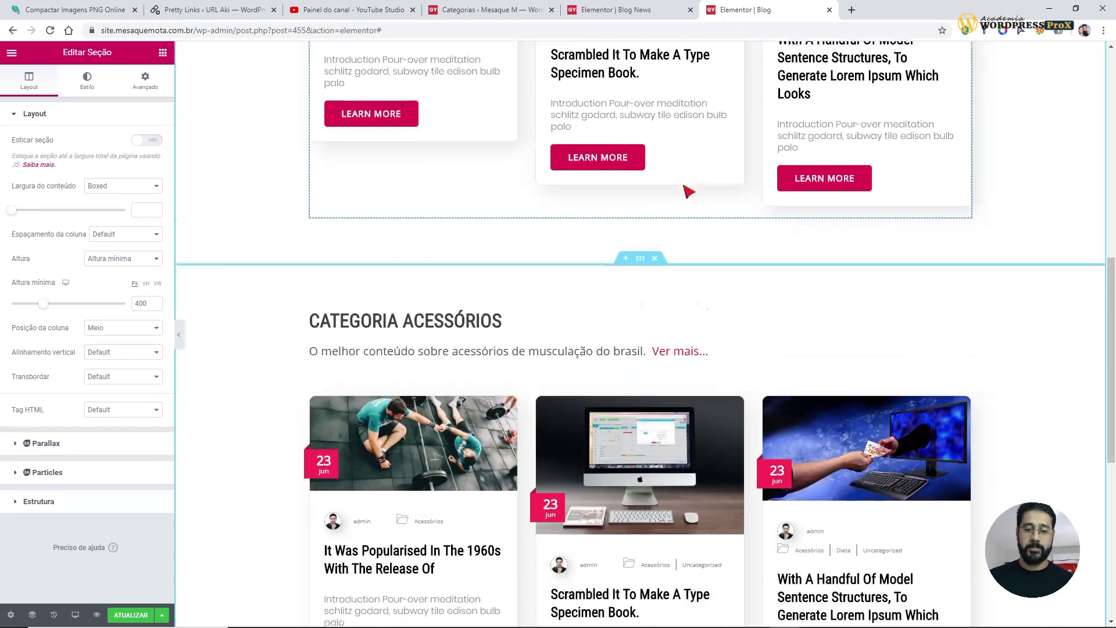
# - In the duplicated section's post grid query, replace the Acessórios category with Emagrecimento and set the posts count to 3
pyautogui.scroll(-3, 689, 192)
pyautogui.click(474, 158)
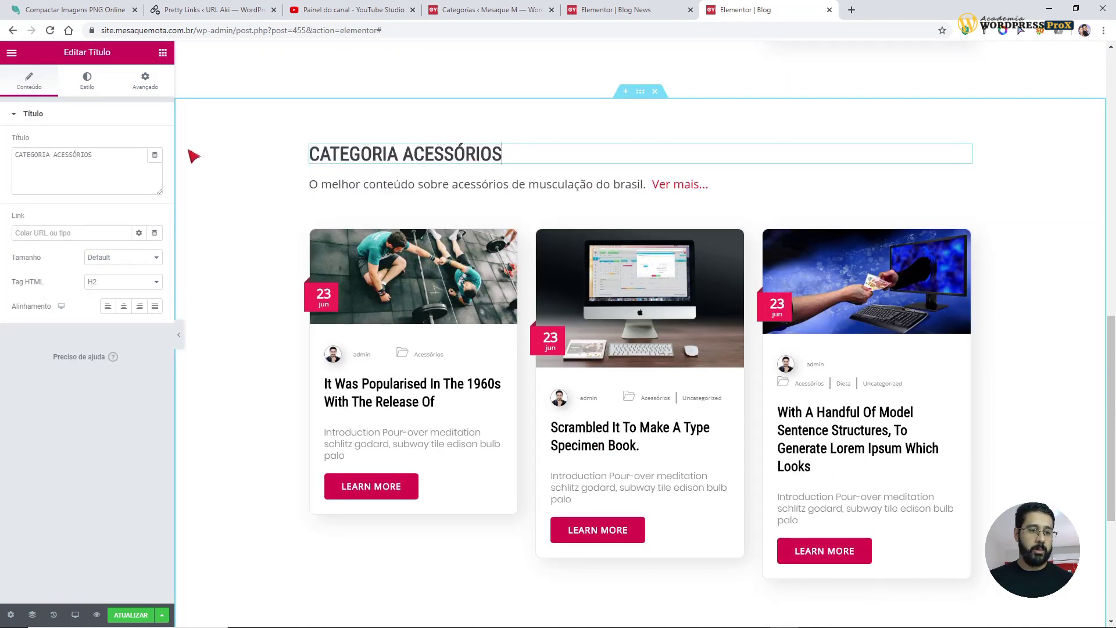
pyautogui.click(317, 287)
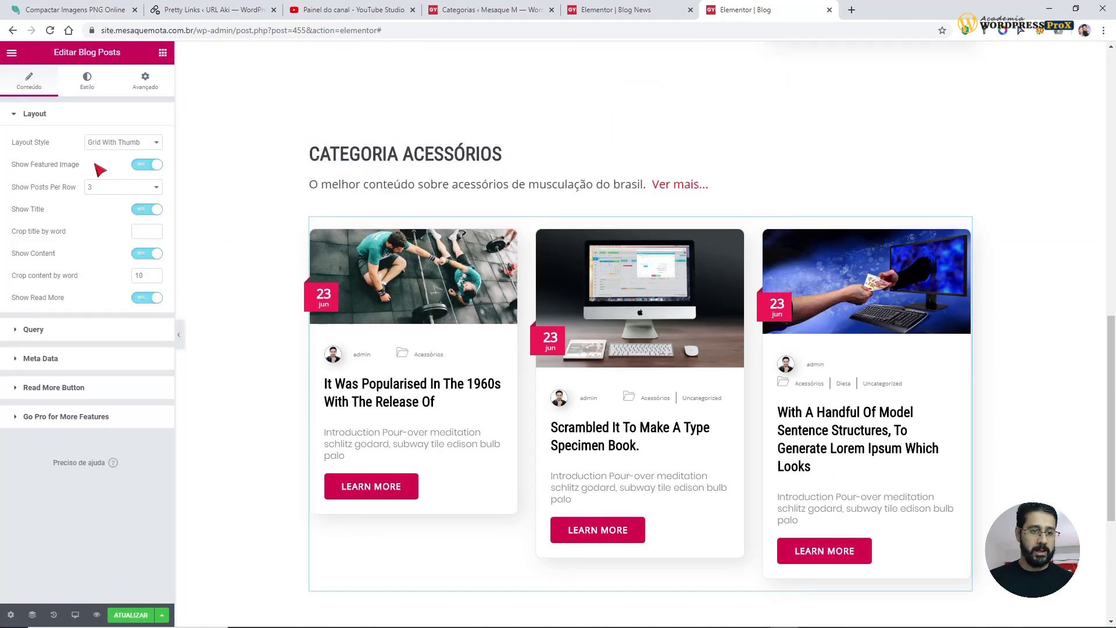
pyautogui.click(43, 331)
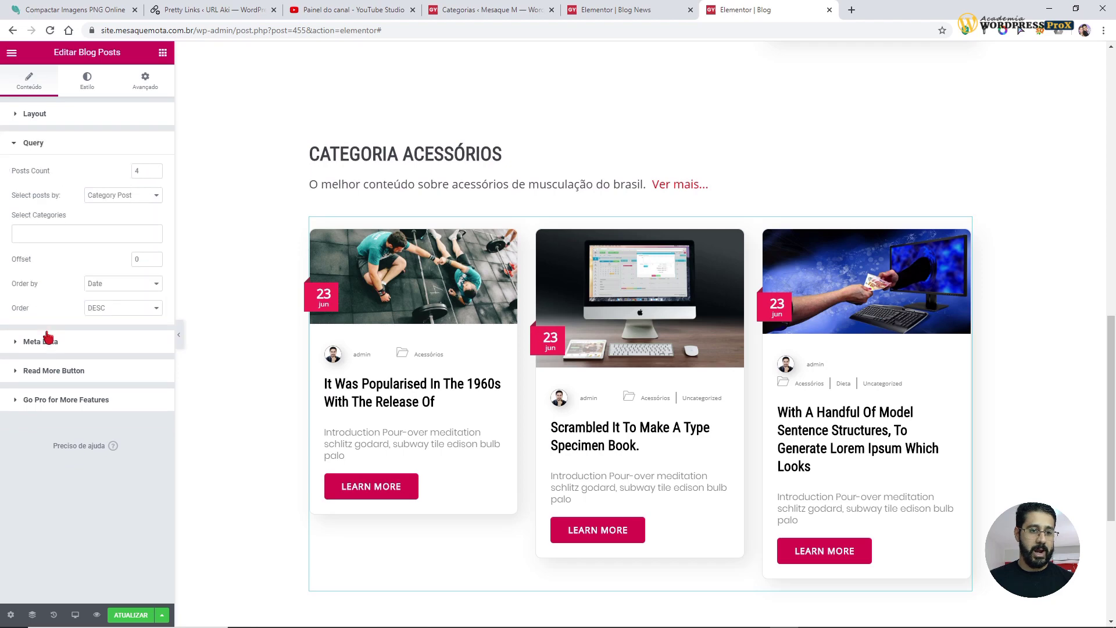
pyautogui.click(119, 220)
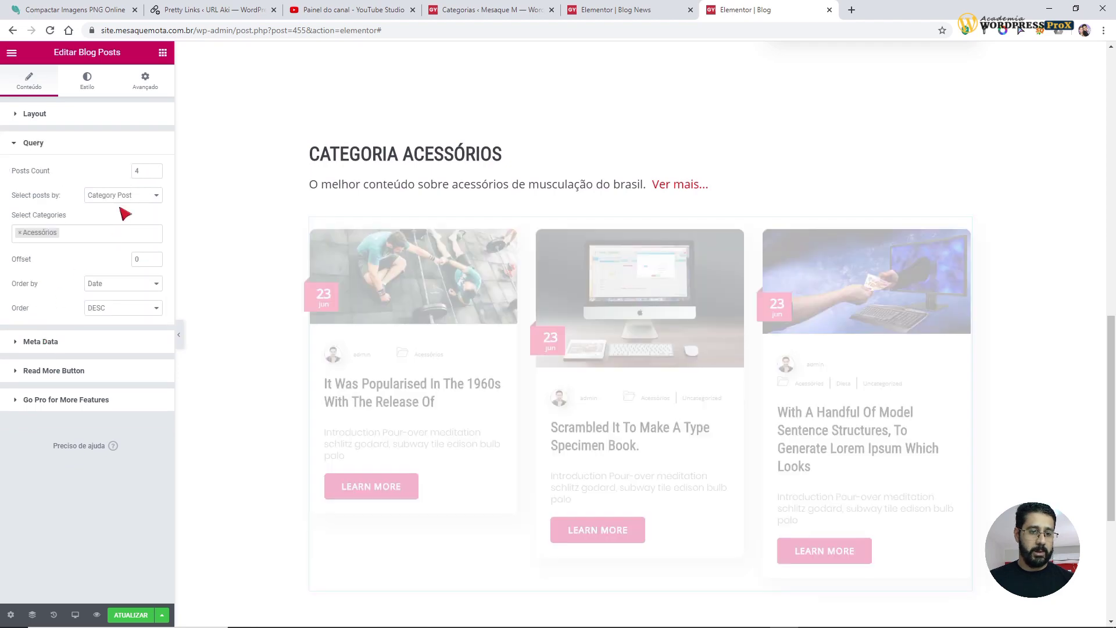
pyautogui.click(19, 234)
pyautogui.click(50, 235)
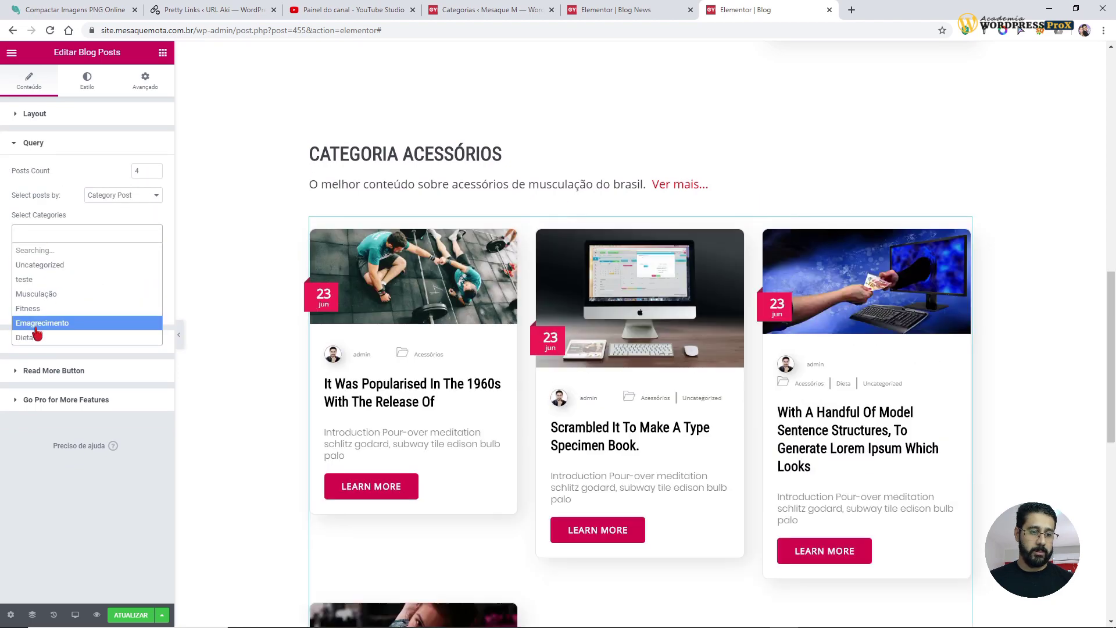
pyautogui.scroll(-1, 37, 336)
pyautogui.click(37, 308)
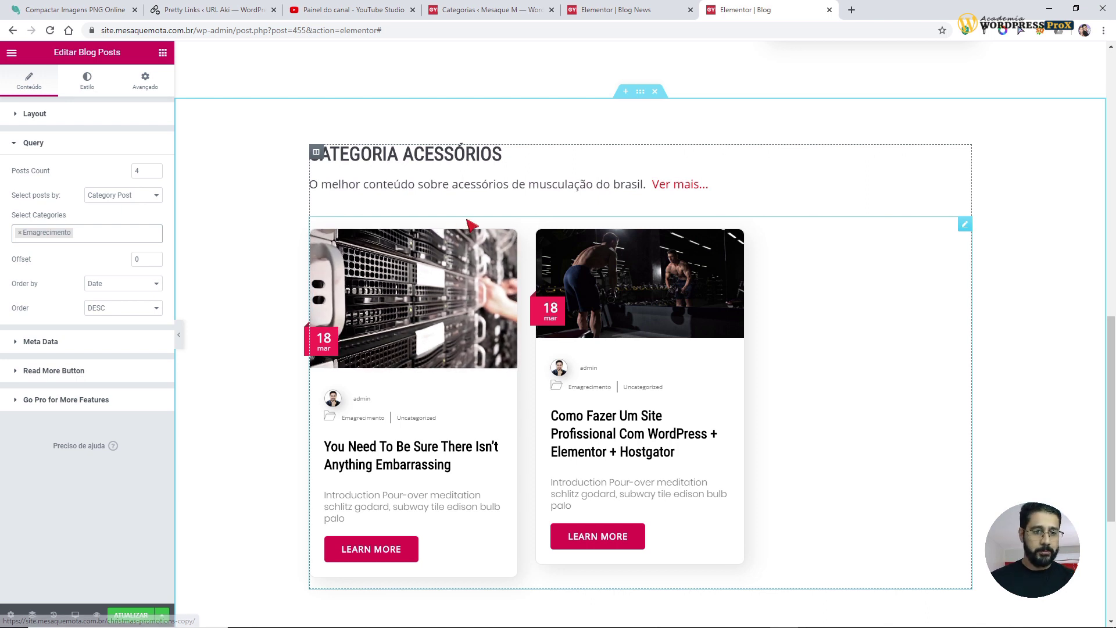
pyautogui.doubleClick(140, 172)
pyautogui.write('3')
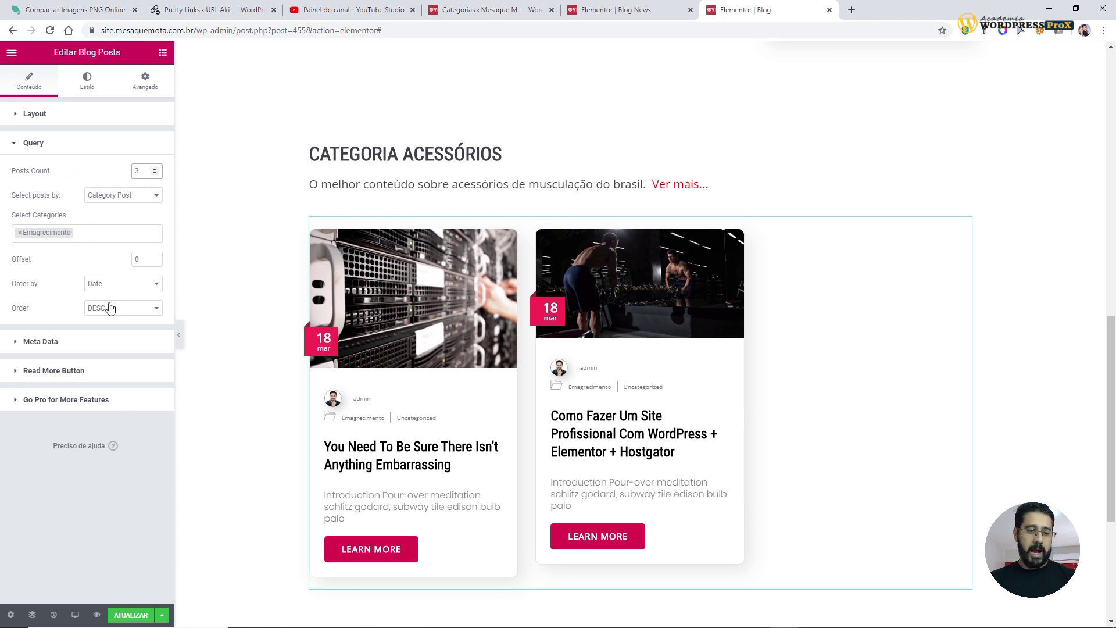
# - Replace the word "acessórios" with "emagrecimento" in the duplicated section's paragraph
pyautogui.scroll(1, 451, 251)
pyautogui.click(451, 245)
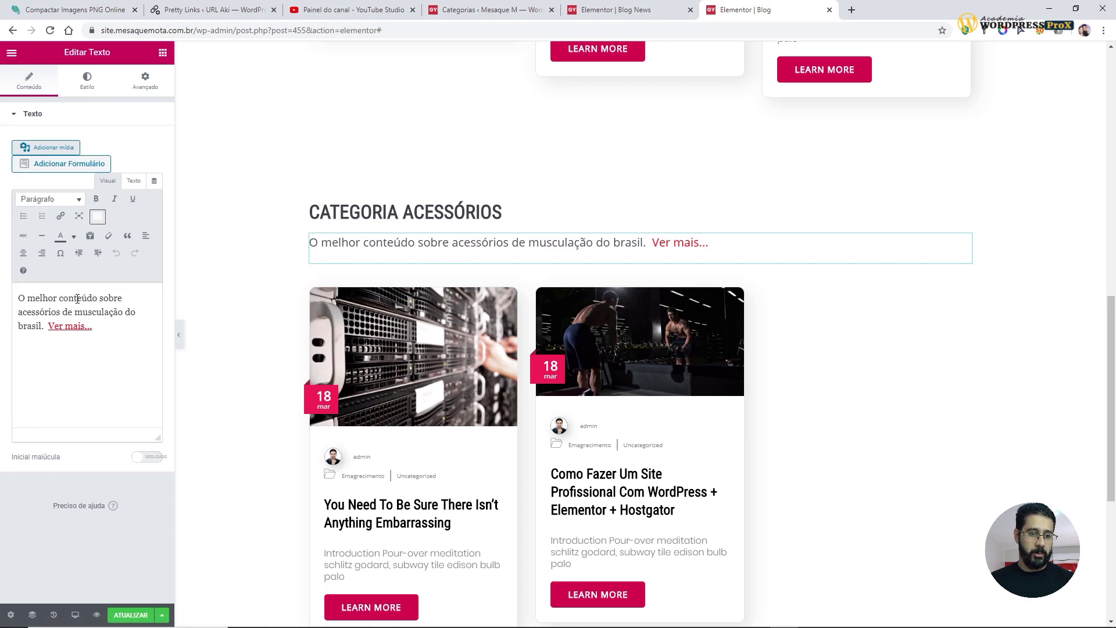
pyautogui.moveTo(18, 312); pyautogui.dragTo(62, 312)
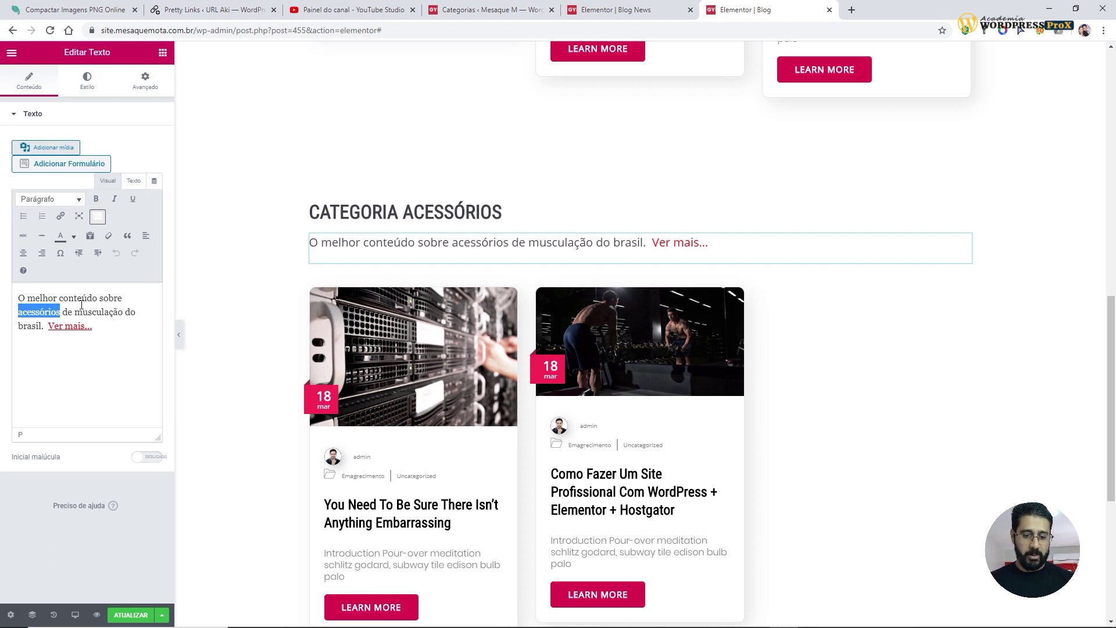
pyautogui.write('emagrecime')
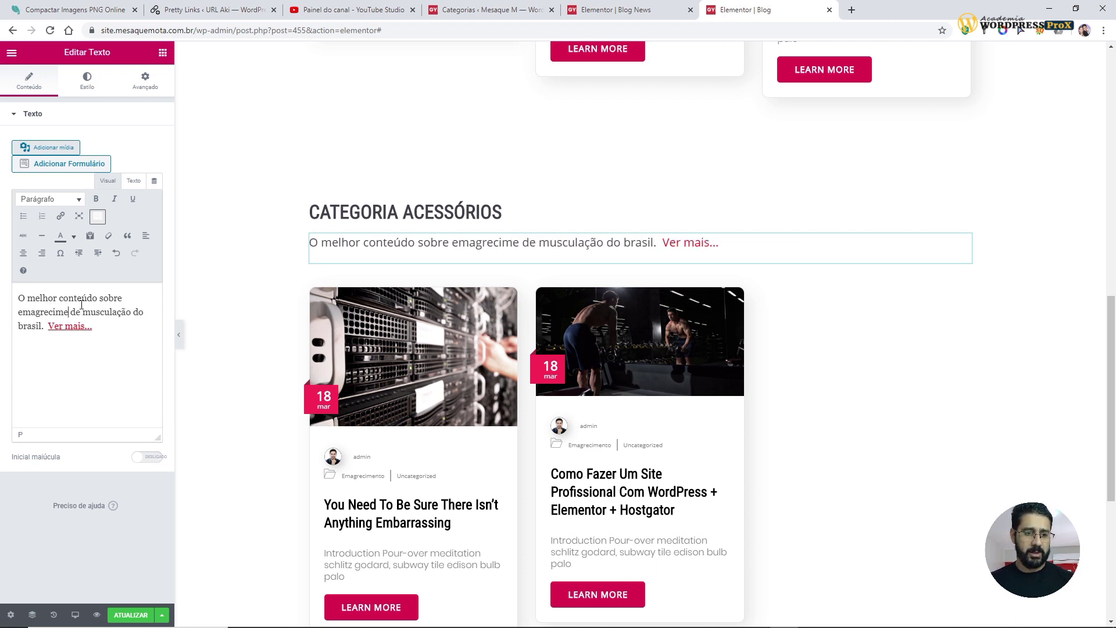
pyautogui.write('nto')
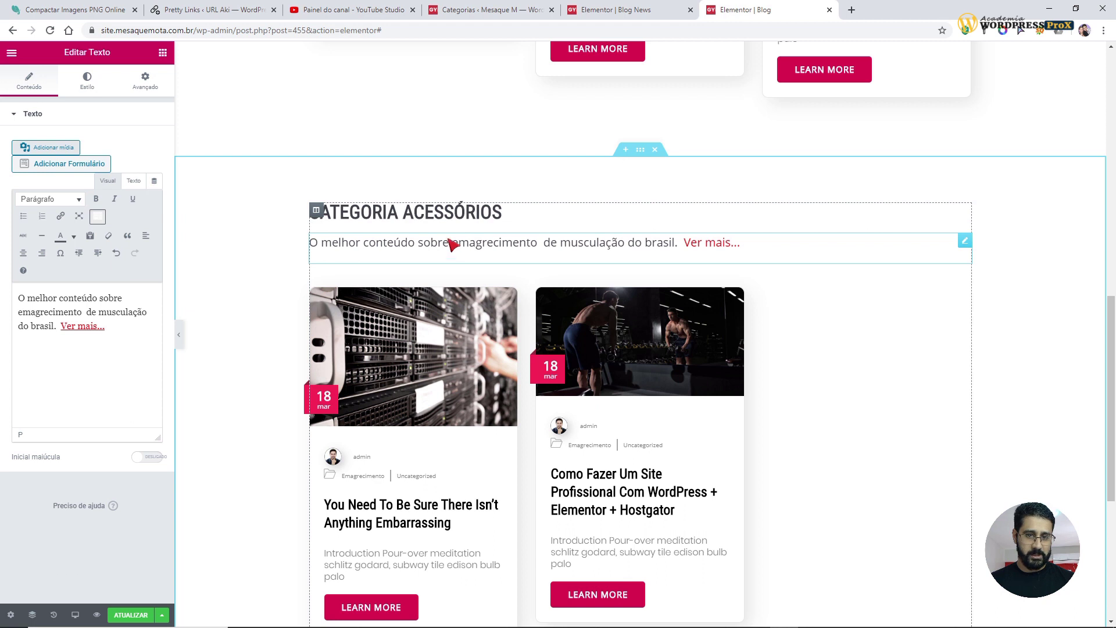
# - Change the duplicated section's heading to "CATEGORIA EMAGRECIMENTO"
pyautogui.click(438, 218)
pyautogui.moveTo(409, 218); pyautogui.dragTo(518, 226)
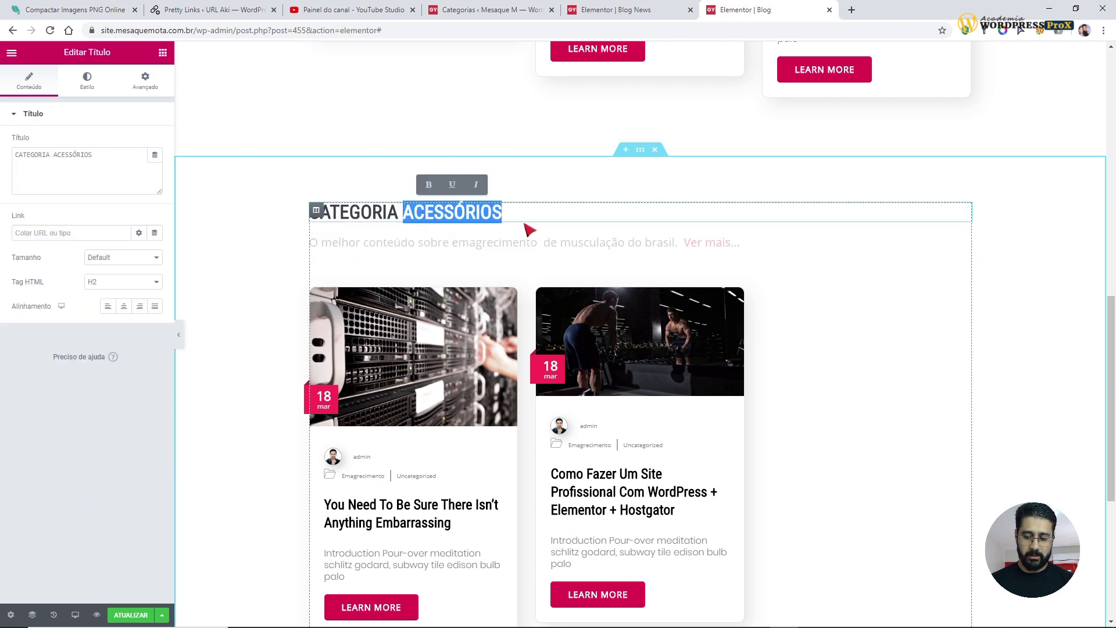
pyautogui.press('Right')
pyautogui.write('EM')
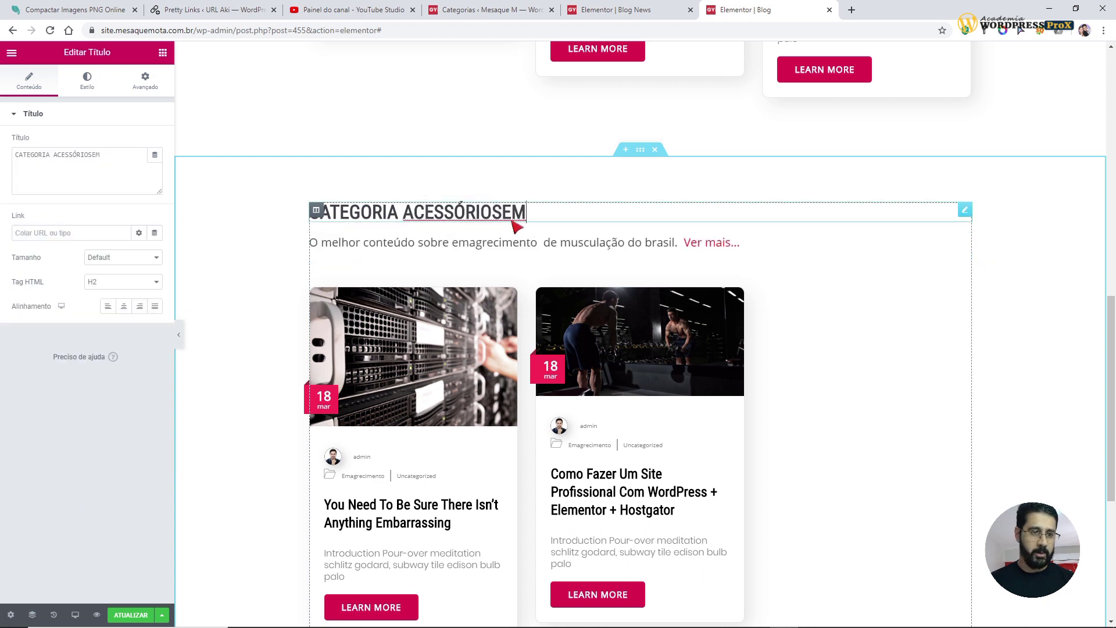
pyautogui.moveTo(103, 155); pyautogui.dragTo(56, 157)
pyautogui.write('EM')
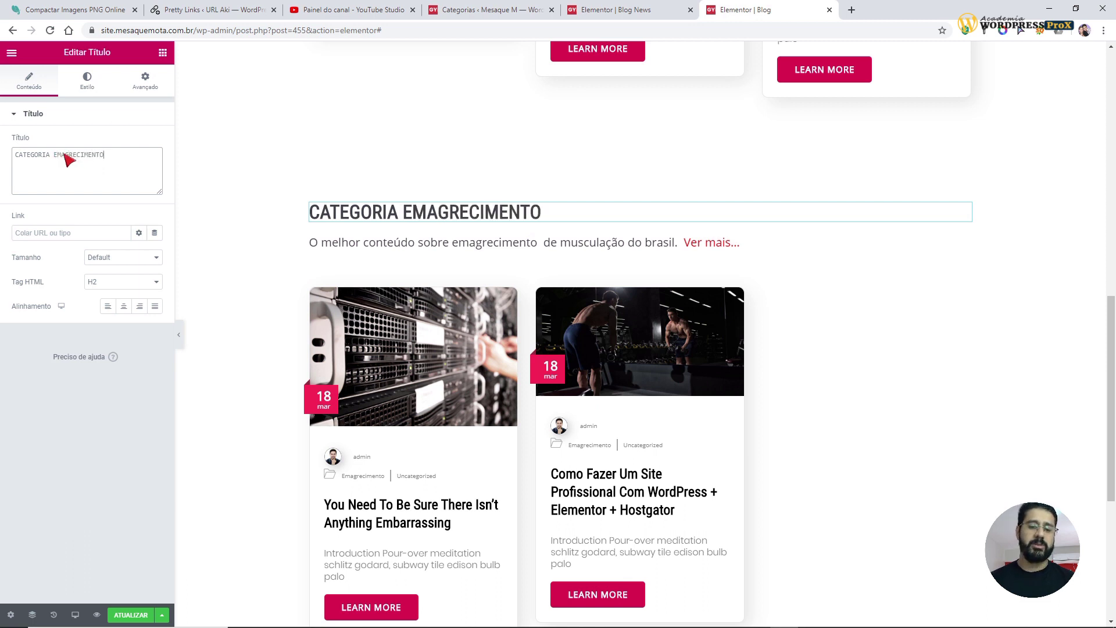
pyautogui.moveTo(124, 168); pyautogui.dragTo(38, 160)
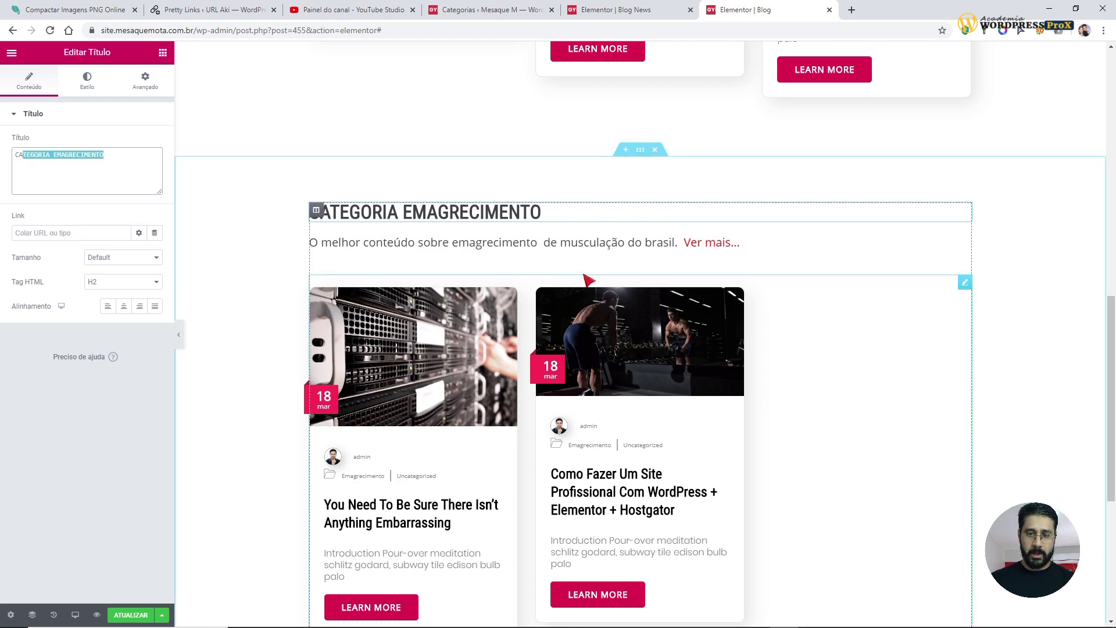
# - Copy the link address of the Emagrecimento category from the WordPress categories list
pyautogui.scroll(-1, 719, 185)
pyautogui.click(536, 13)
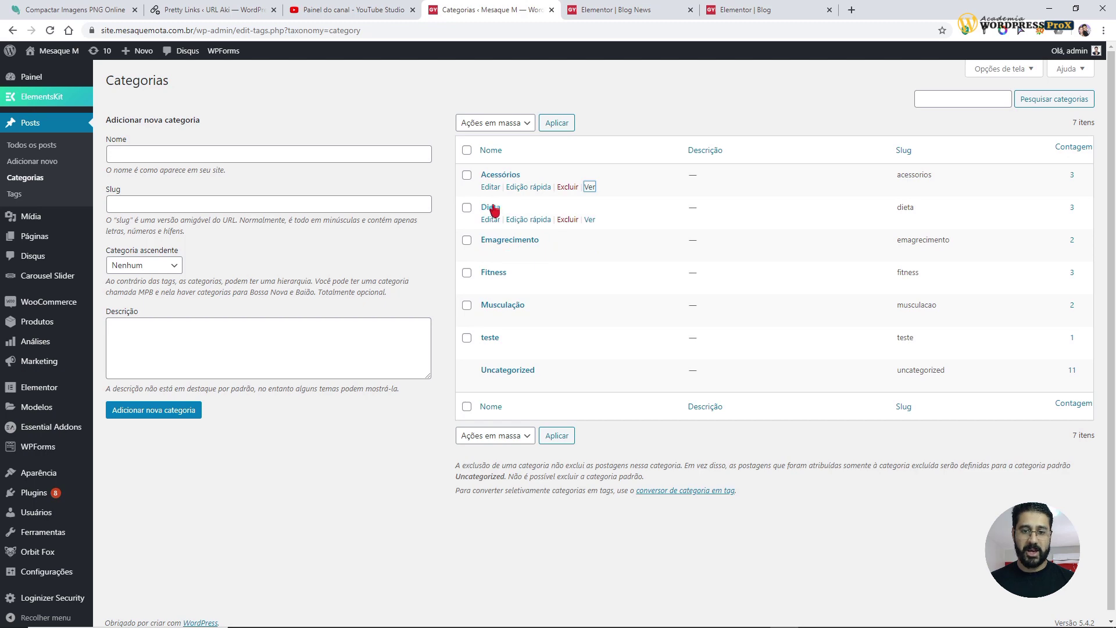
pyautogui.rightClick(589, 253)
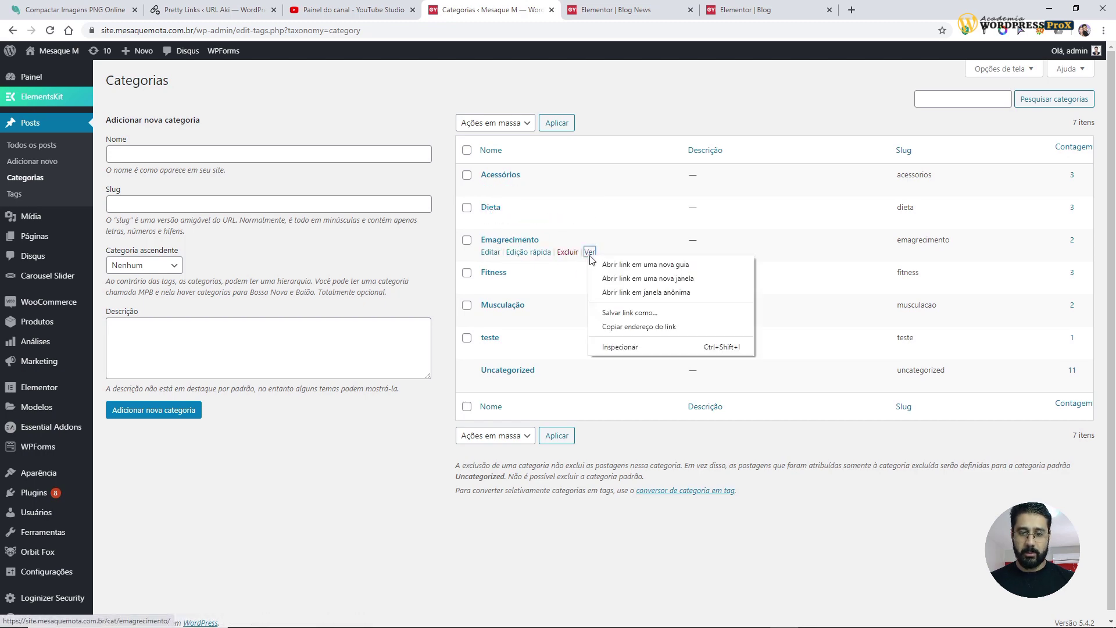
pyautogui.click(621, 327)
# - Point the "Ver mais..." link in the Emagrecimento section's paragraph to the copied category address ending in /cat/emagrecimento/, and update the page
pyautogui.click(756, 10)
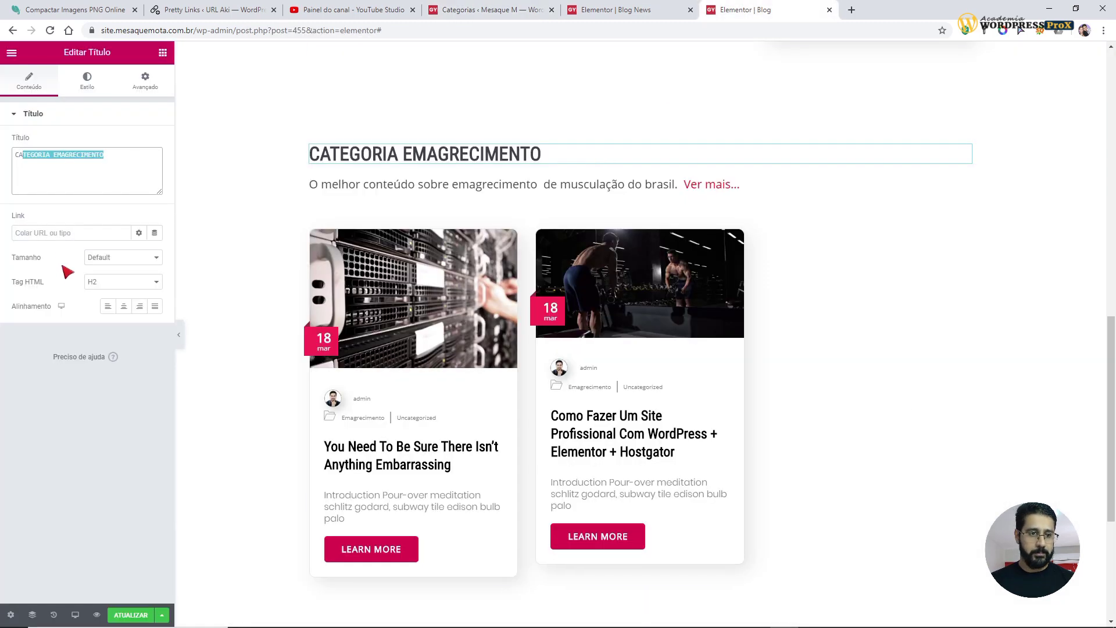
pyautogui.click(429, 188)
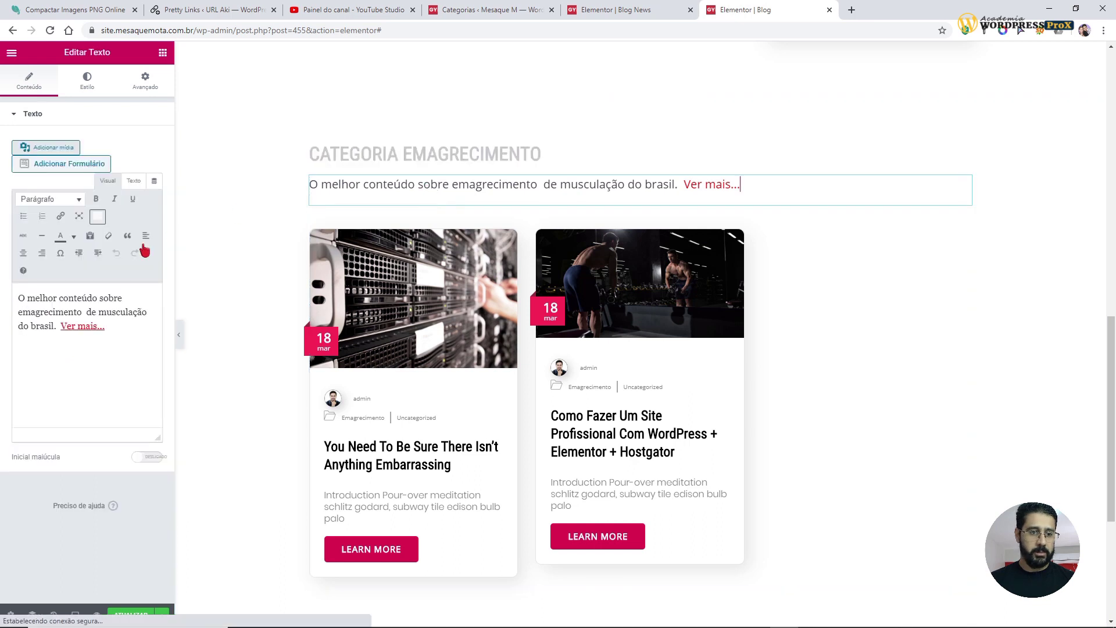
pyautogui.click(79, 328)
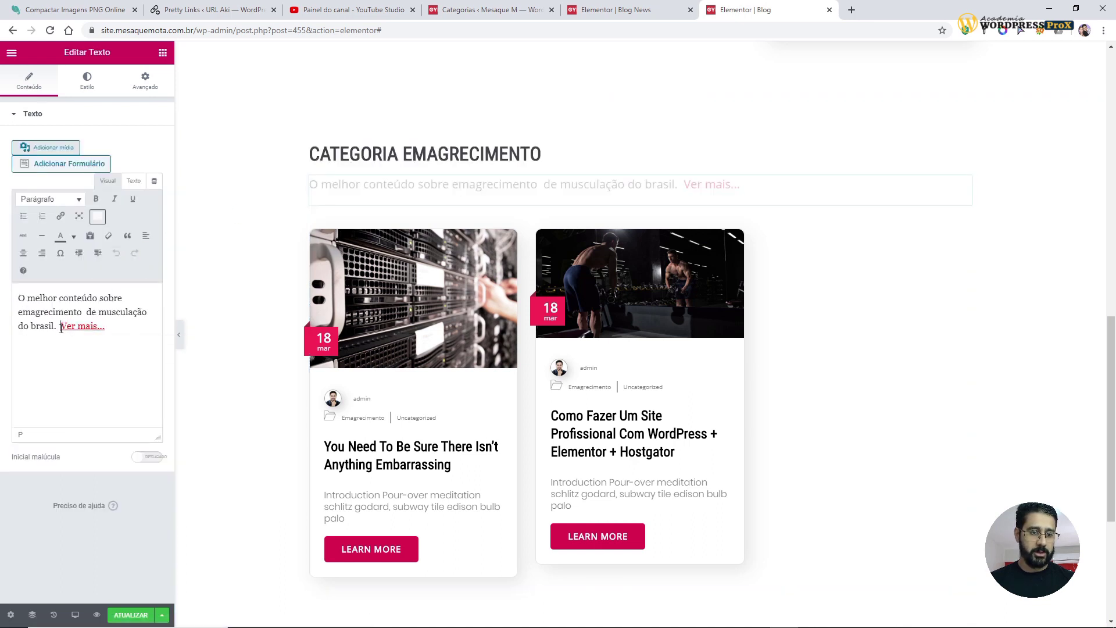
pyautogui.click(71, 330)
pyautogui.click(223, 347)
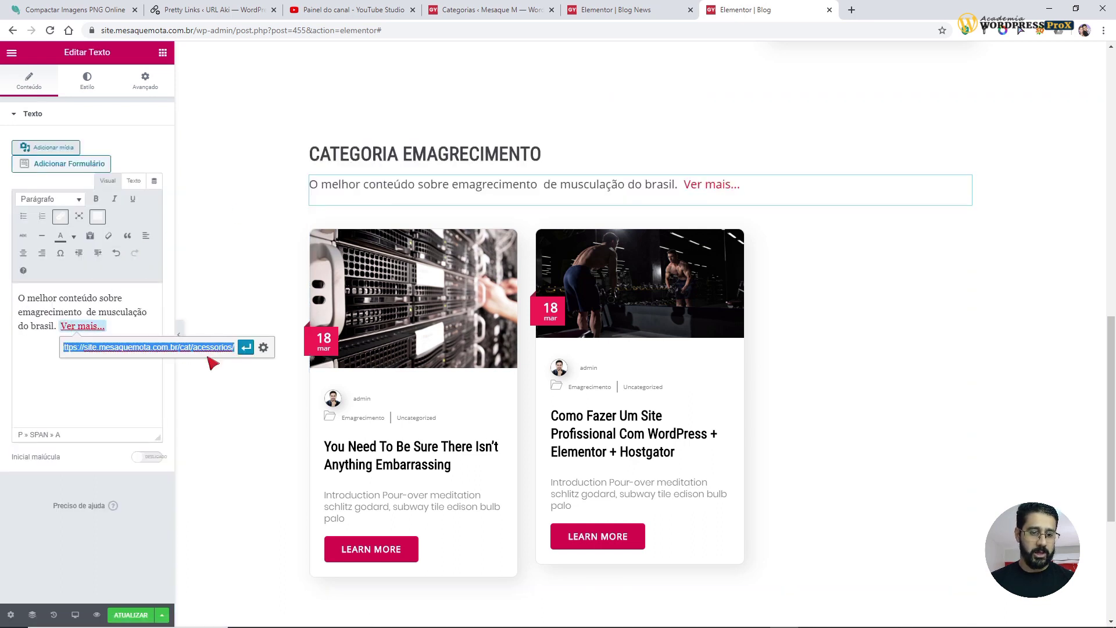
pyautogui.write('https://site.mesaquemota.com.br/cat/emagrecimento/')
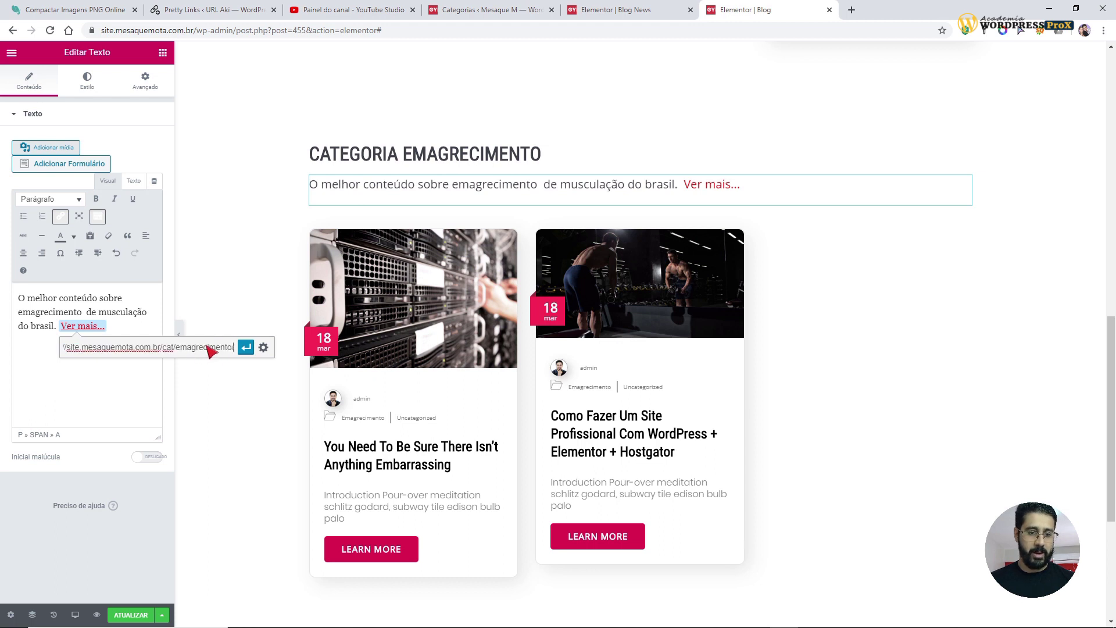
pyautogui.click(246, 347)
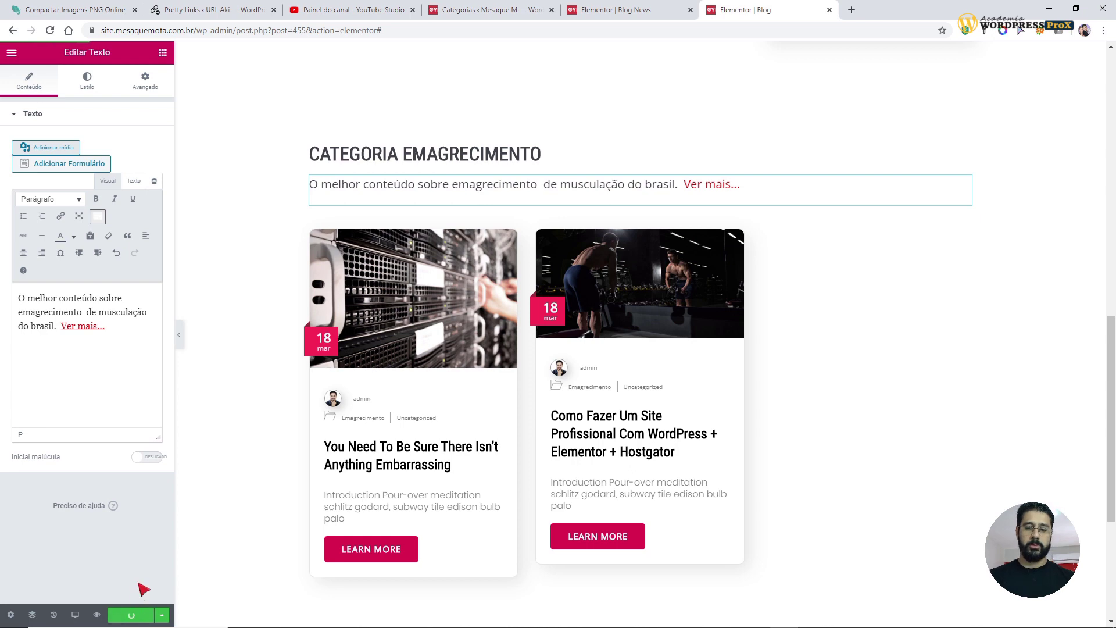
# - Duplicate the whole CATEGORIA EMAGRECIMENTO section
pyautogui.scroll(3, 451, 342)
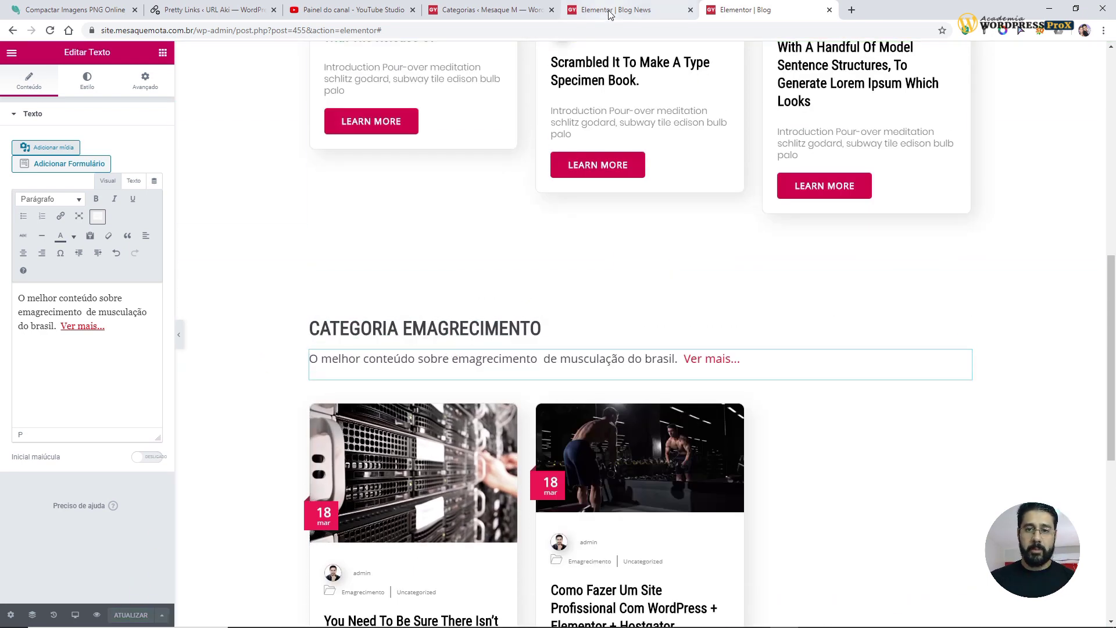
pyautogui.rightClick(641, 268)
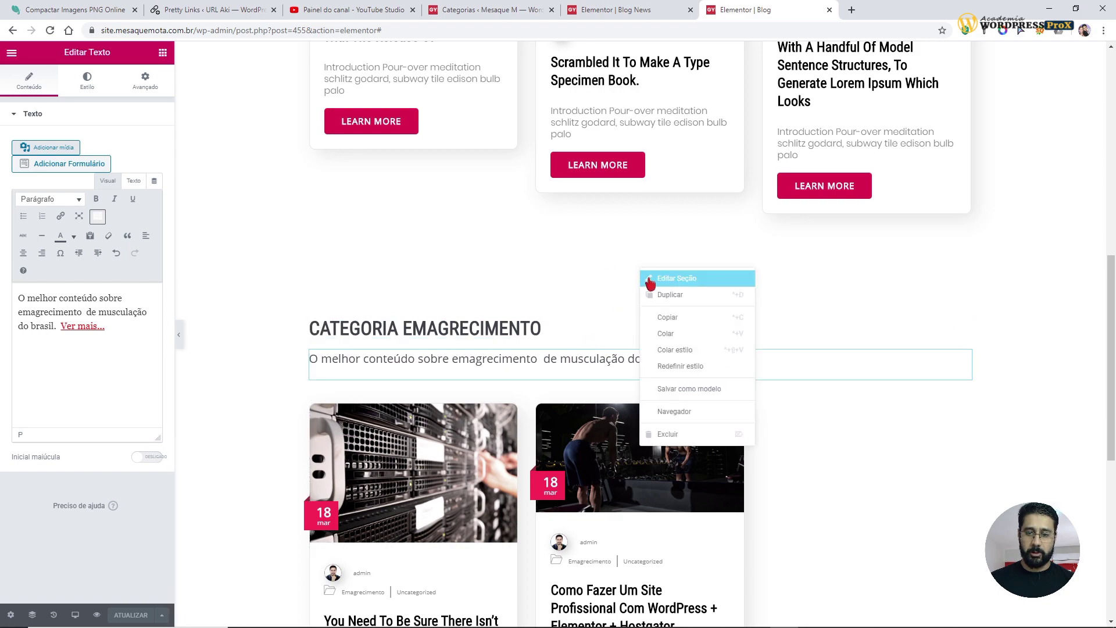
pyautogui.click(677, 278)
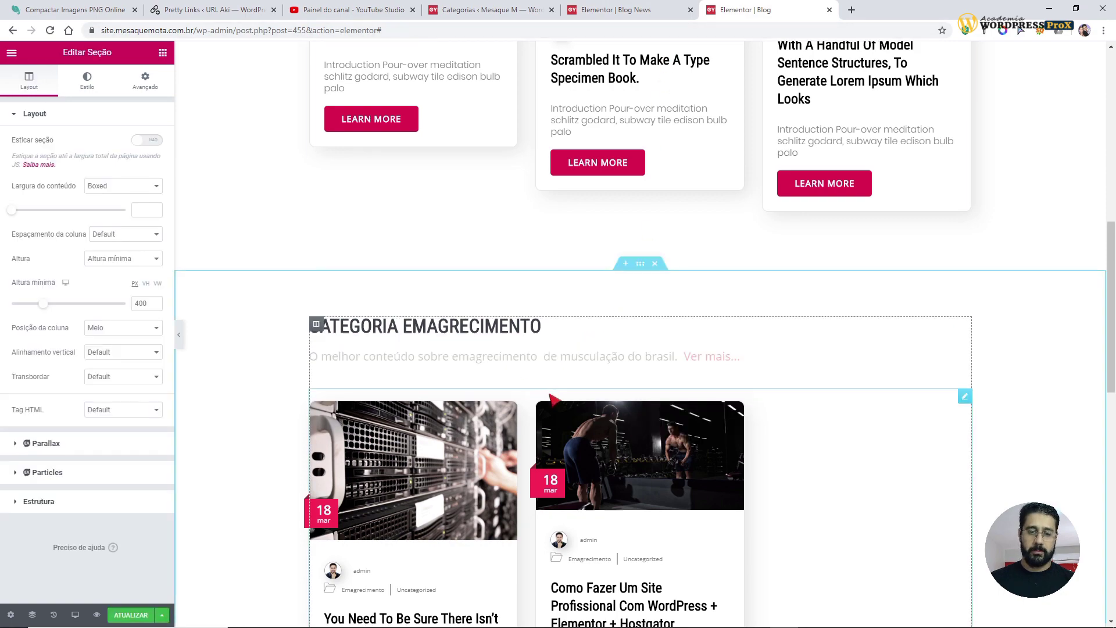
# - In the lower duplicated section's post grid query, replace the Emagrecimento category with Fitness
pyautogui.scroll(-4, 530, 250)
pyautogui.scroll(3, 512, 308)
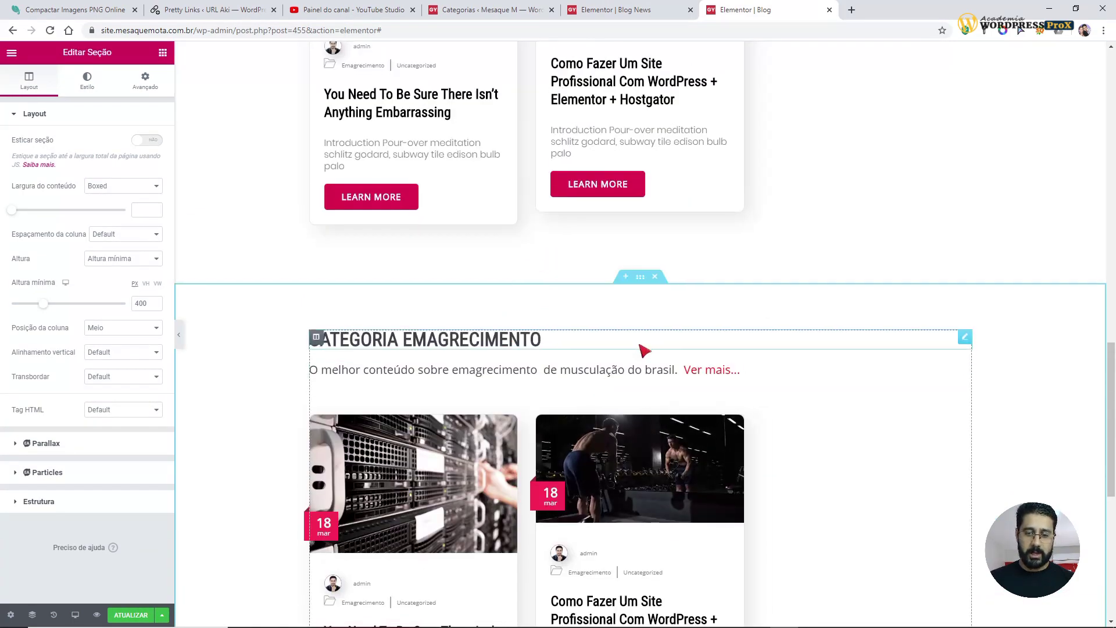
pyautogui.scroll(-2, 640, 282)
pyautogui.click(672, 362)
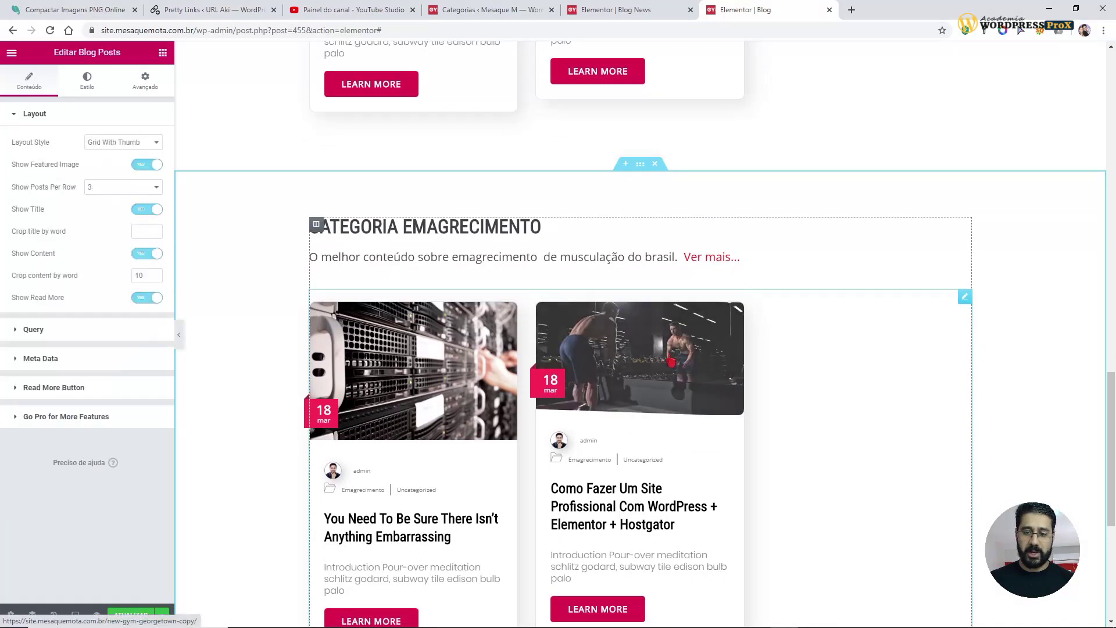
pyautogui.rightClick(965, 300)
pyautogui.press('Escape')
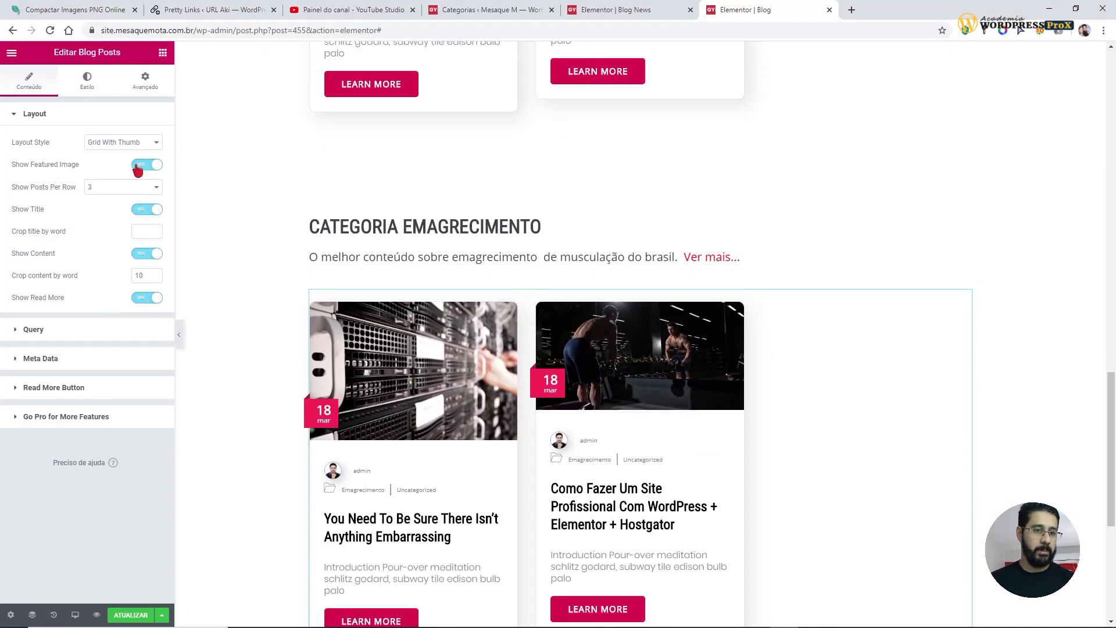
pyautogui.click(44, 330)
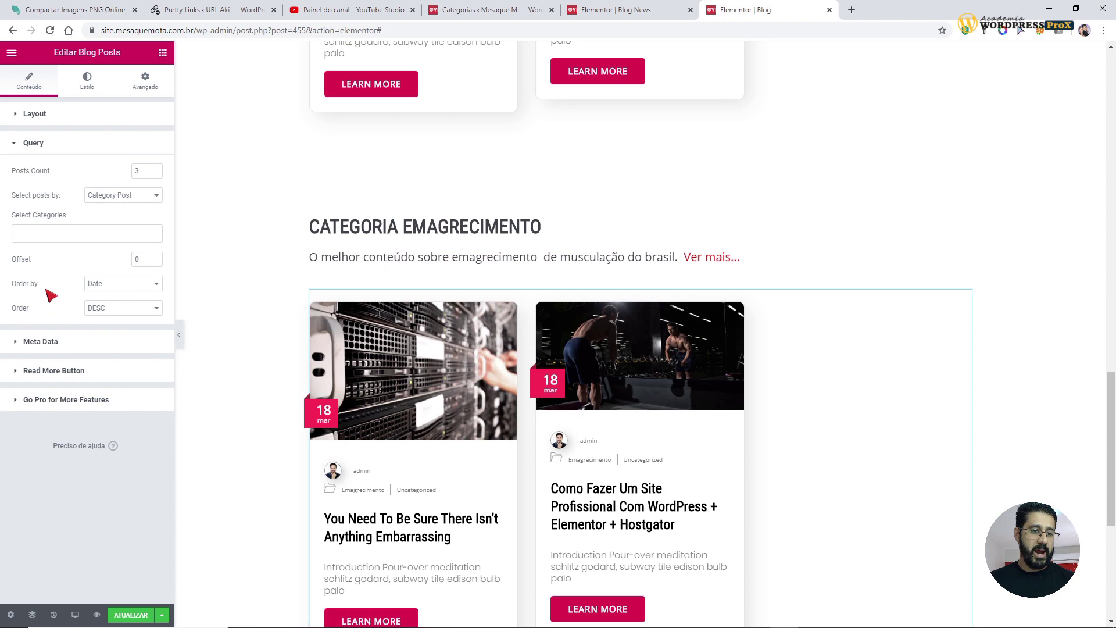
pyautogui.click(100, 211)
pyautogui.click(20, 233)
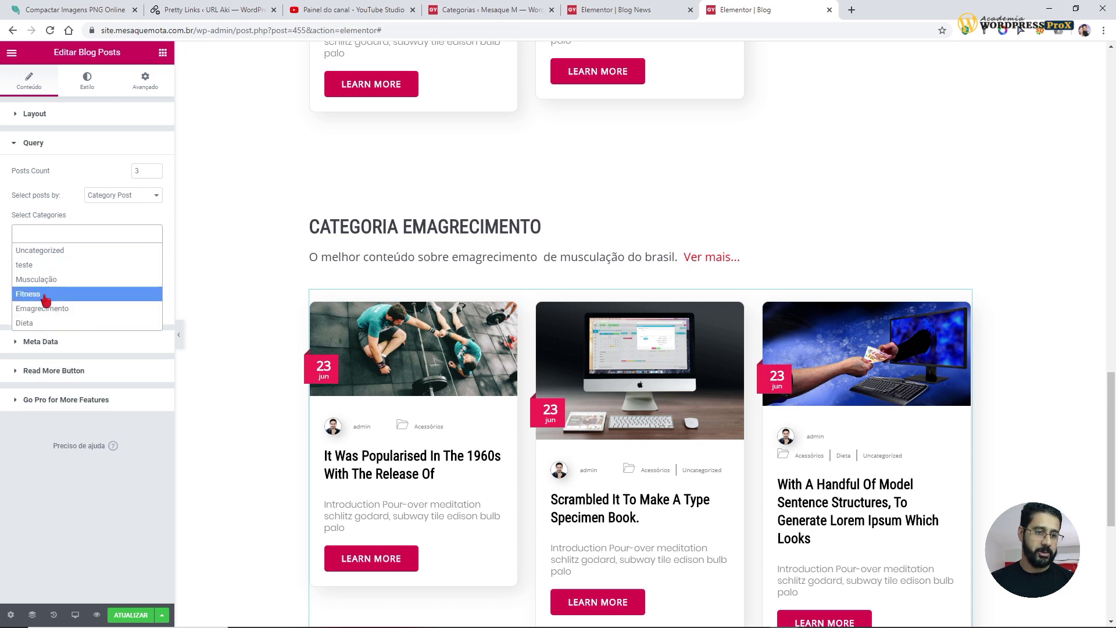
pyautogui.click(46, 296)
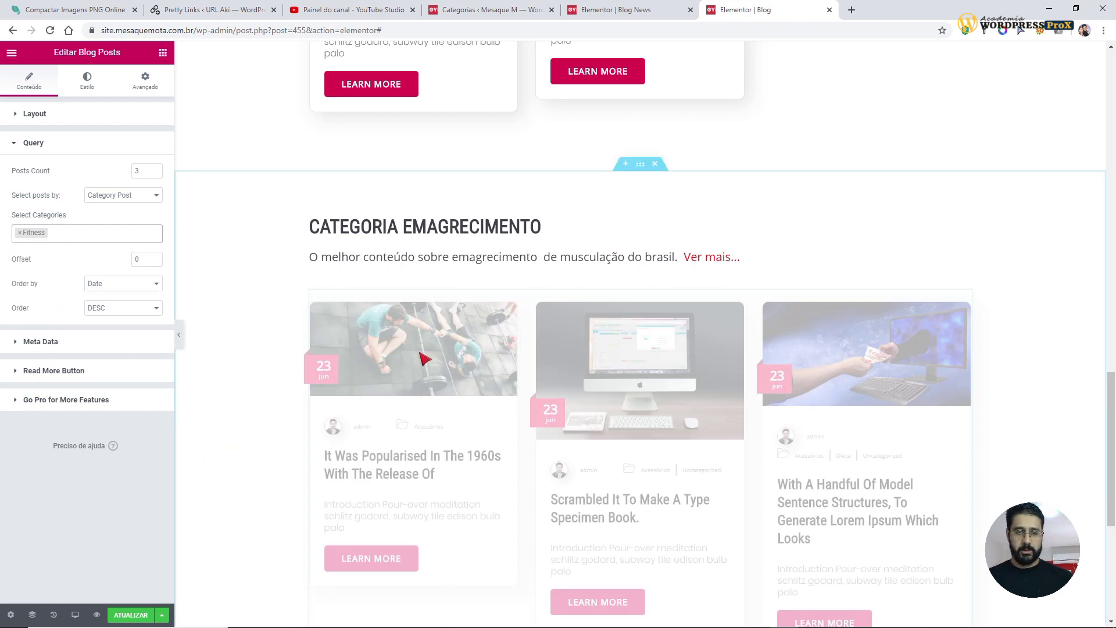
# - Change the lower duplicated section's heading to "CATEGORIA FITNESS"
pyautogui.click(493, 226)
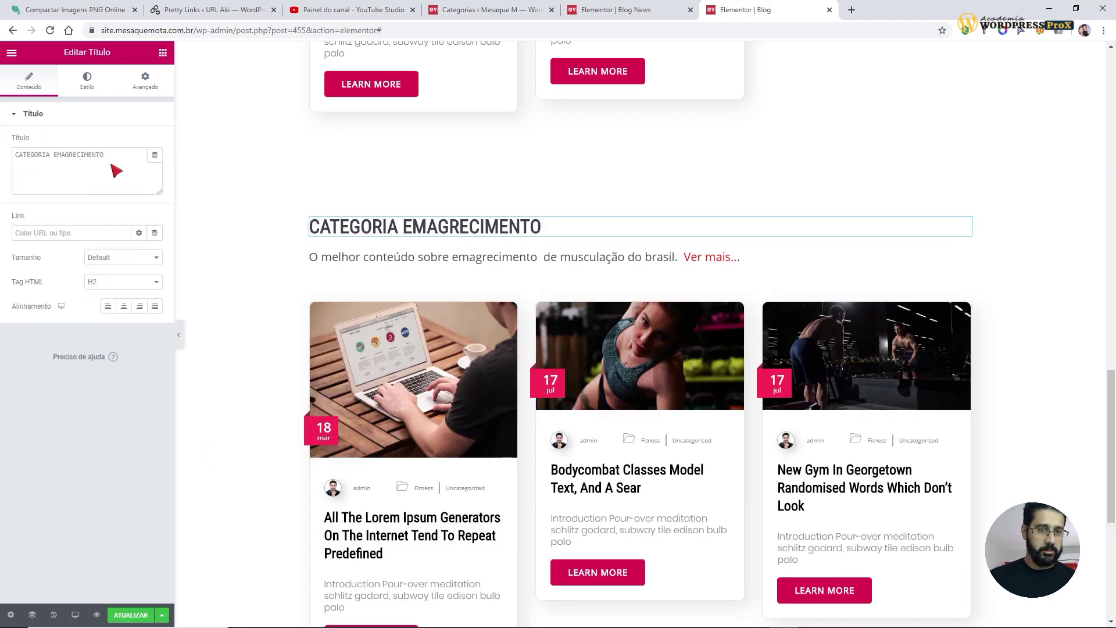
pyautogui.moveTo(105, 156); pyautogui.dragTo(58, 157)
pyautogui.write('FITNESS')
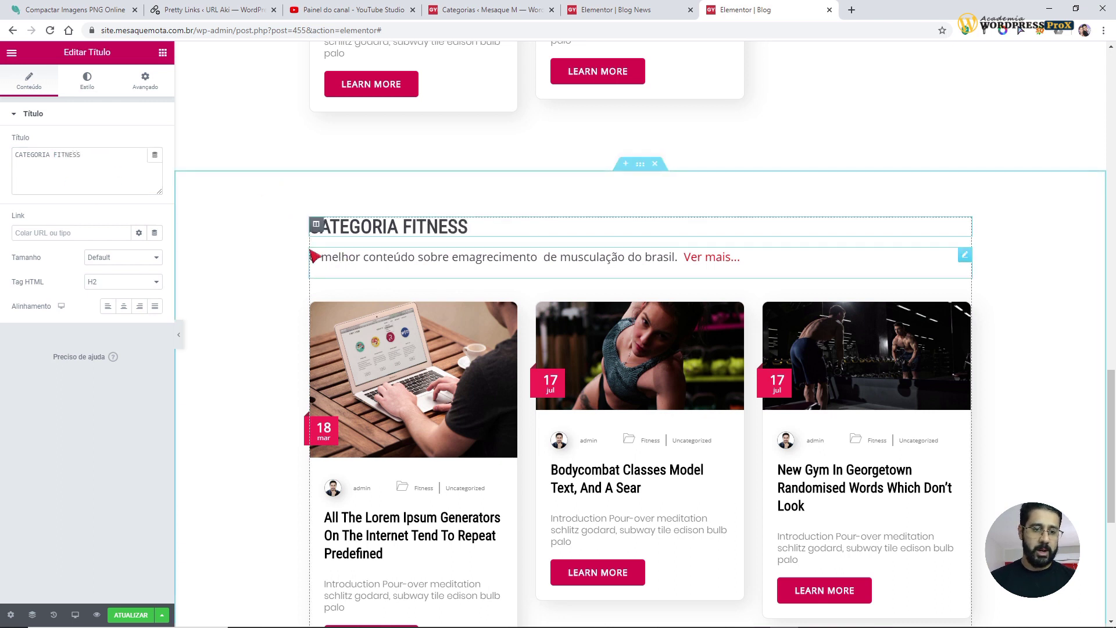
# - Replace the word "emagrecimento" with "FITNESS" in the Fitness section's paragraph
pyautogui.click(337, 257)
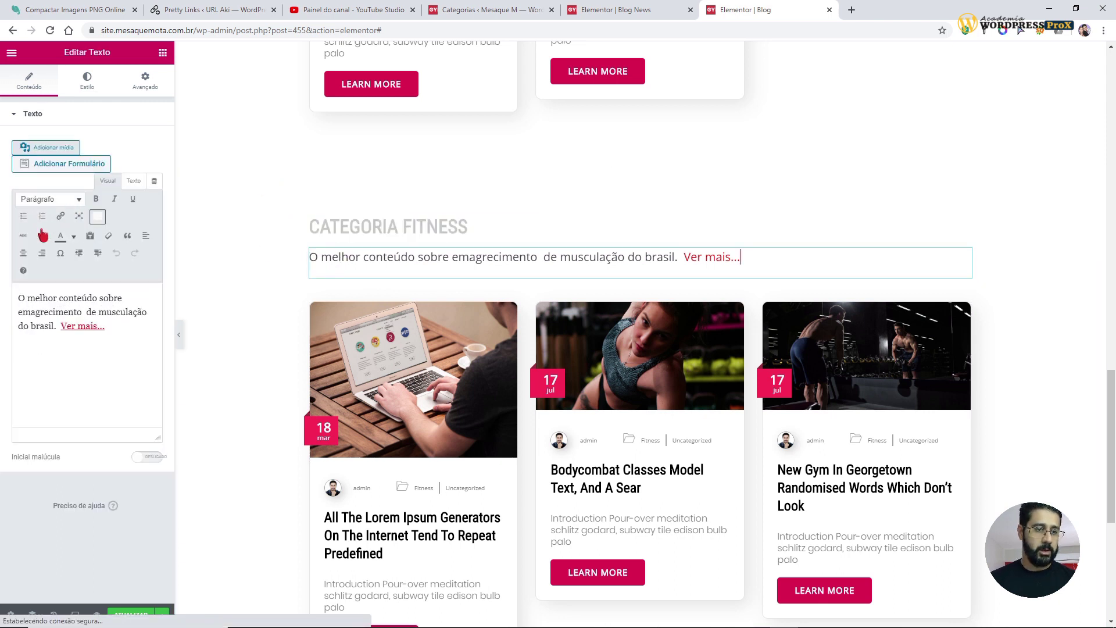
pyautogui.doubleClick(20, 312)
pyautogui.write('FITNES')
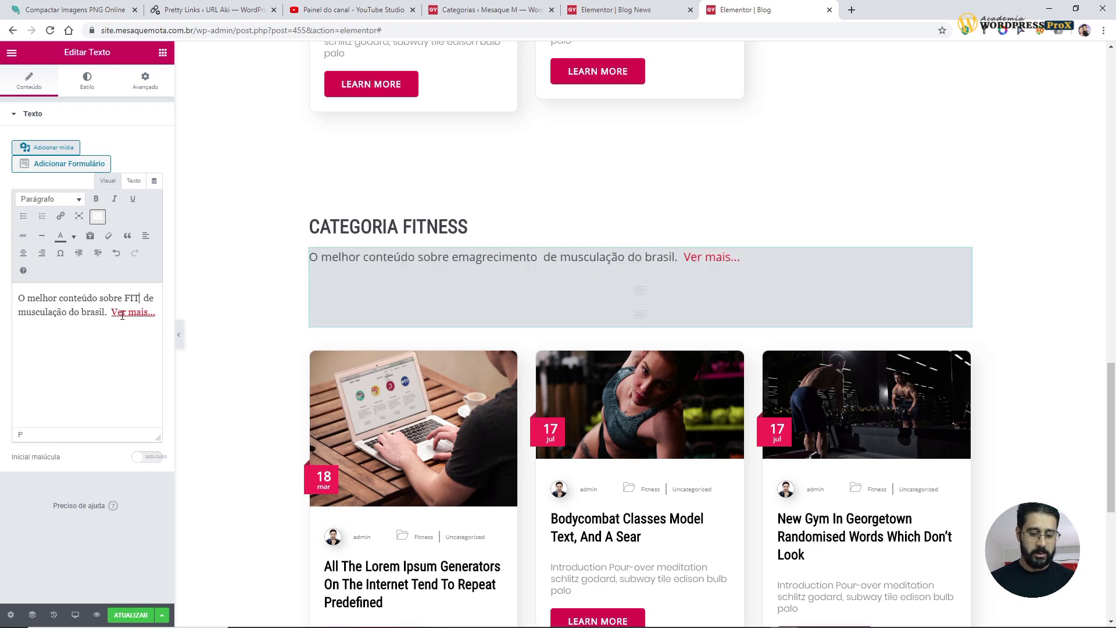
pyautogui.write('S')
# - Select the Fitness paragraph's "Ver mais..." link, and copy the Fitness category's link address from the WordPress categories list
pyautogui.click(70, 325)
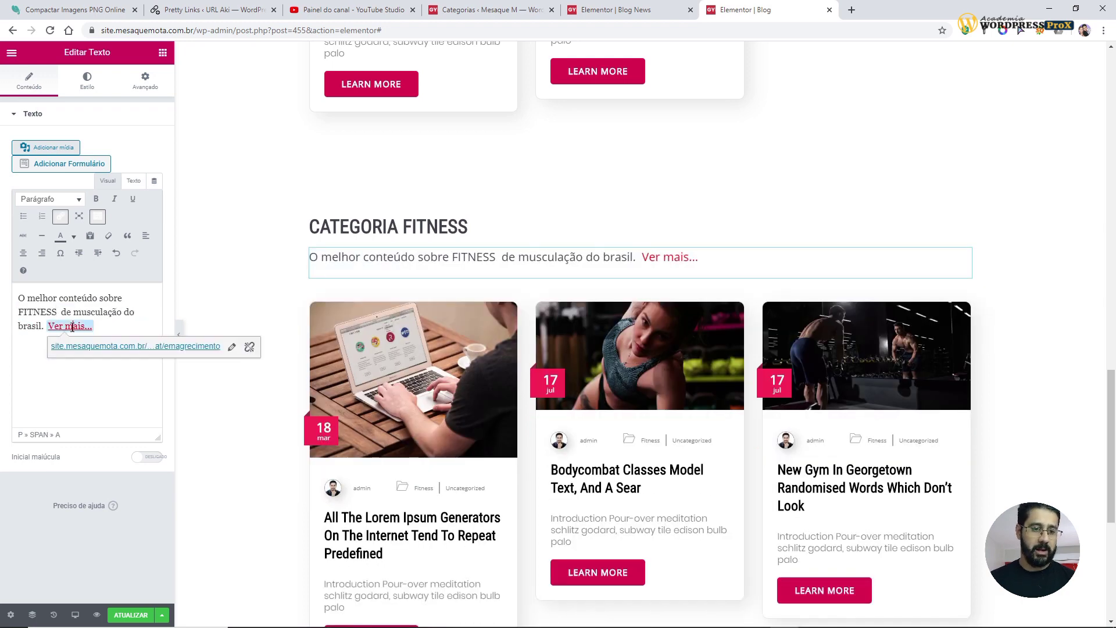
pyautogui.click(456, 12)
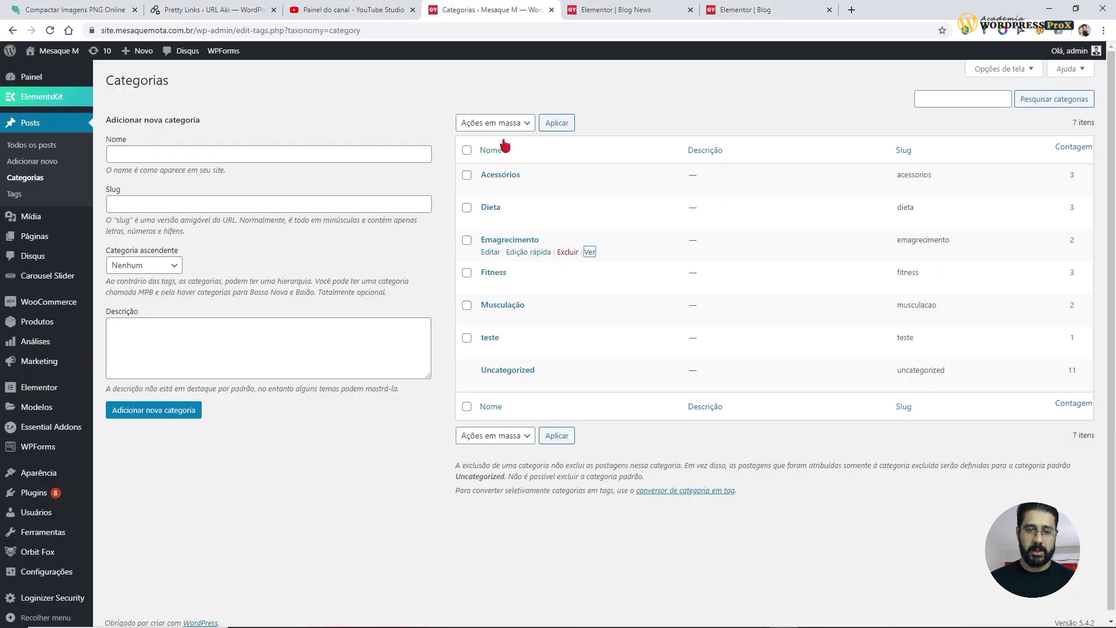
pyautogui.rightClick(595, 288)
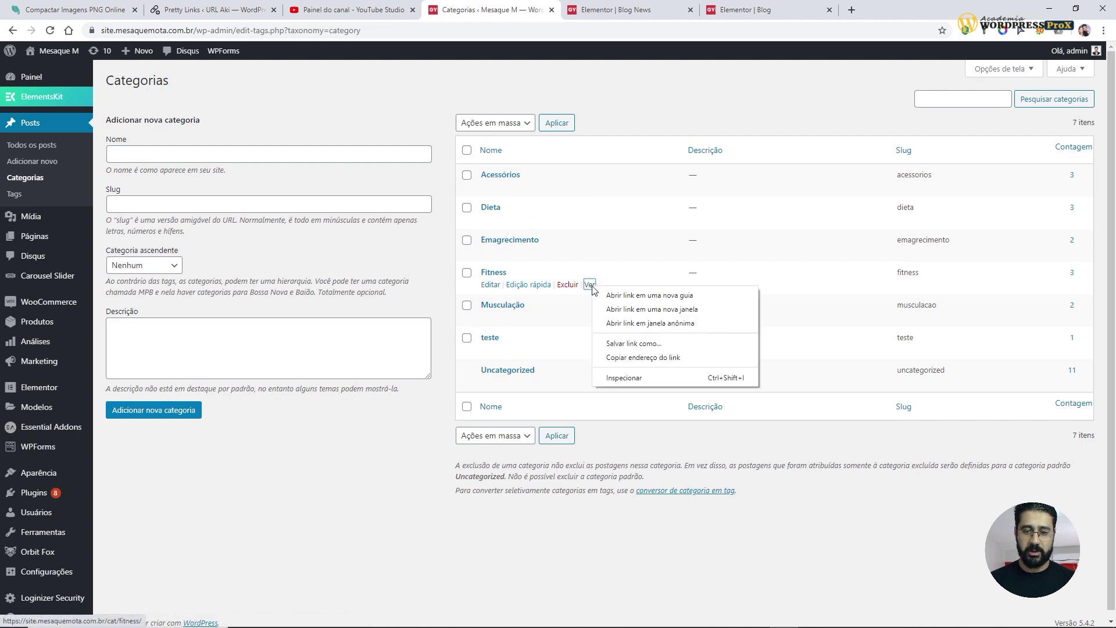
pyautogui.click(625, 354)
# - Set the Fitness section's "Ver mais..." link to the copied category address ending in /cat/fitness/, and update the page
pyautogui.click(739, 10)
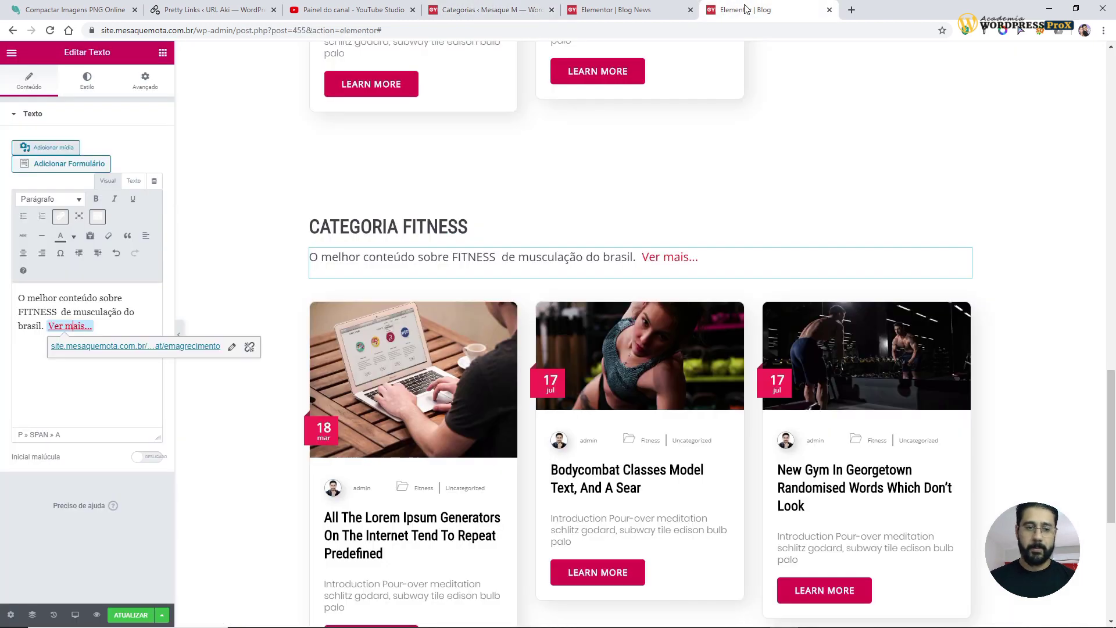
pyautogui.click(231, 346)
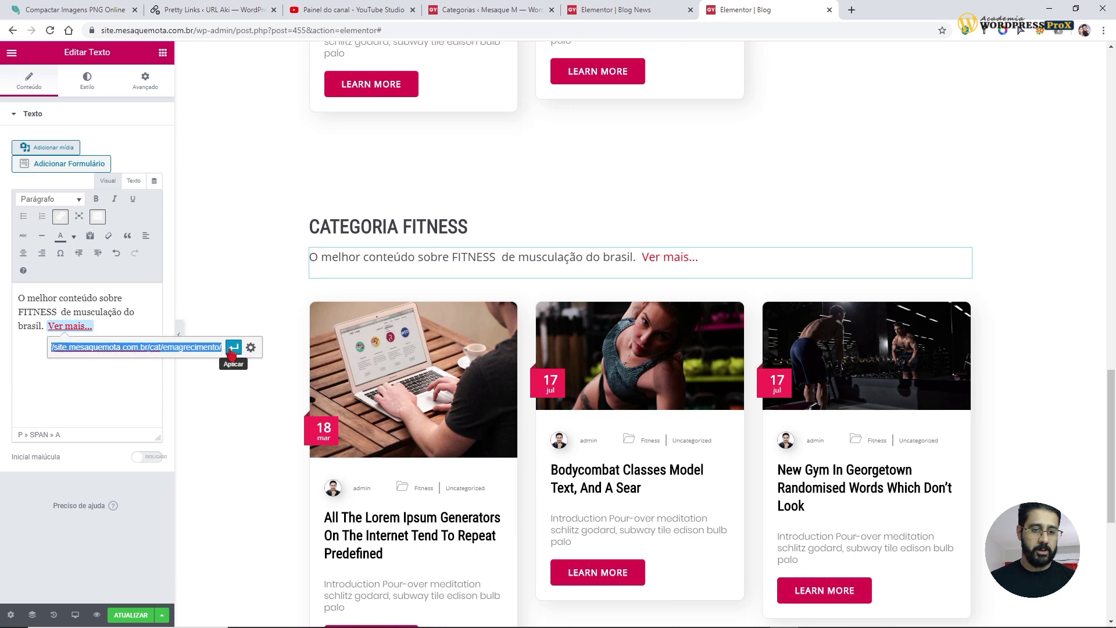
pyautogui.write('https://site.mesaquemota.com.br/cat/fitness/')
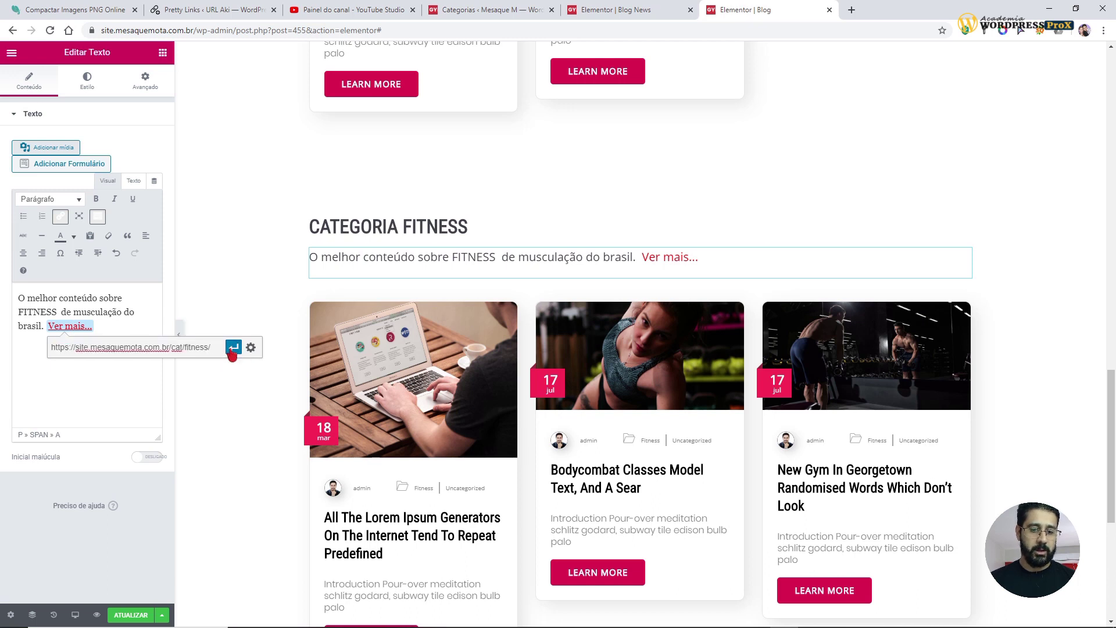
pyautogui.click(232, 351)
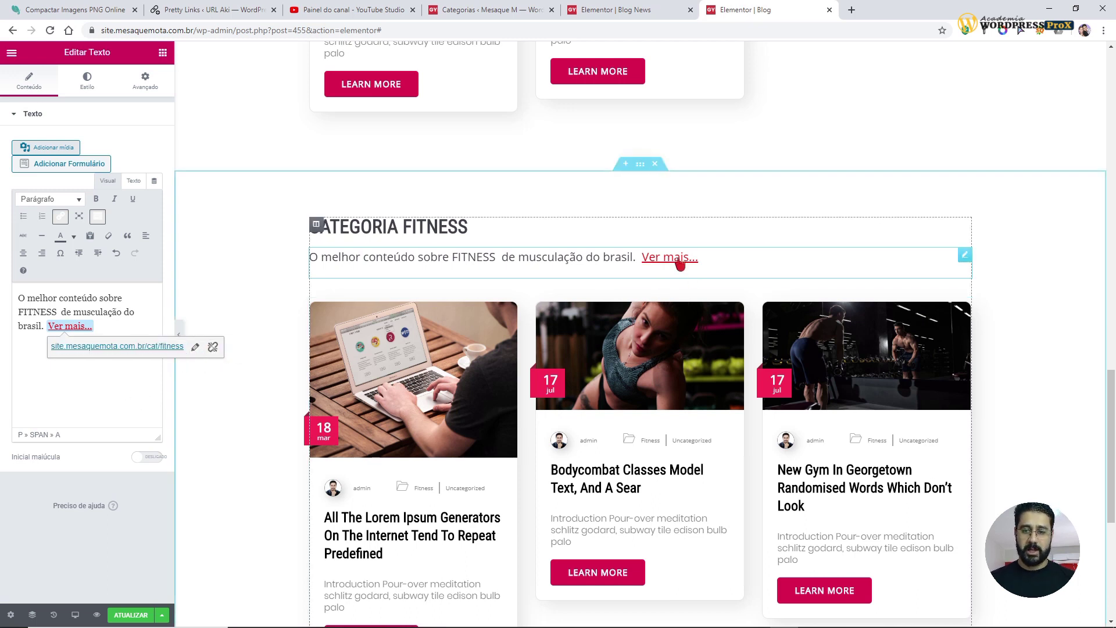
pyautogui.click(134, 615)
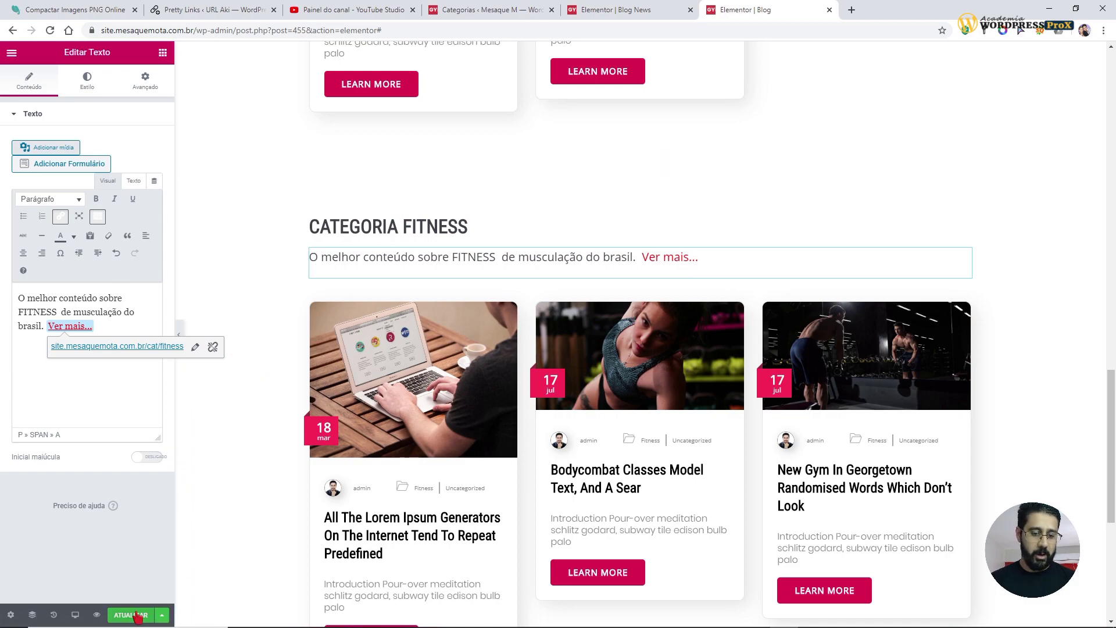
# - Preview the page without the editing panel and review the Acessórios, Emagrecimento and Fitness sections
pyautogui.click(181, 348)
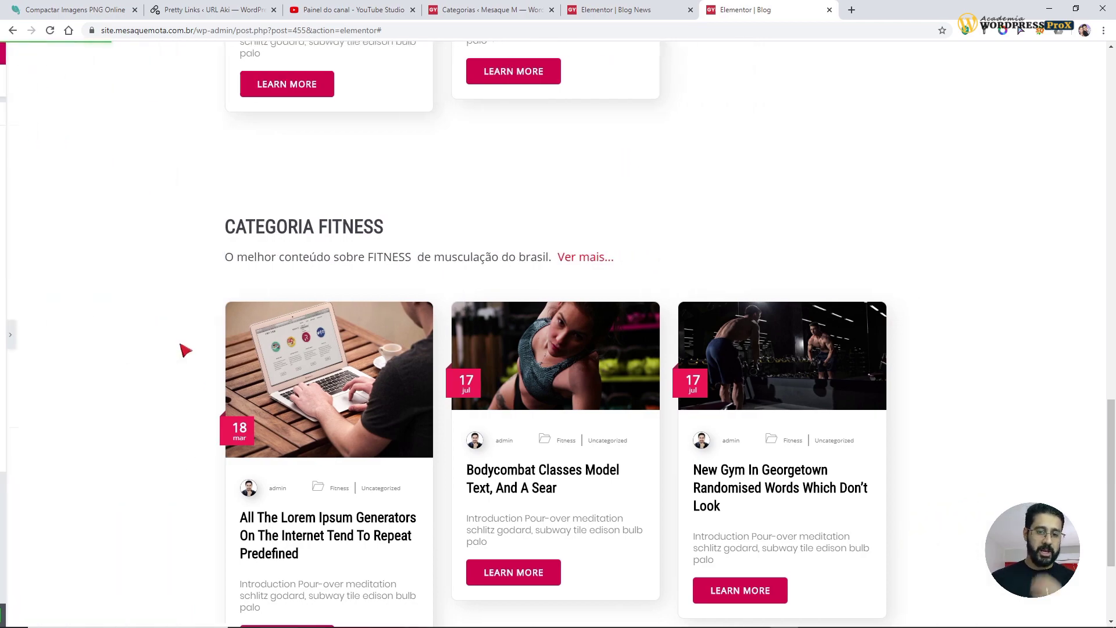
pyautogui.scroll(20, 239, 326)
pyautogui.scroll(-9, 247, 325)
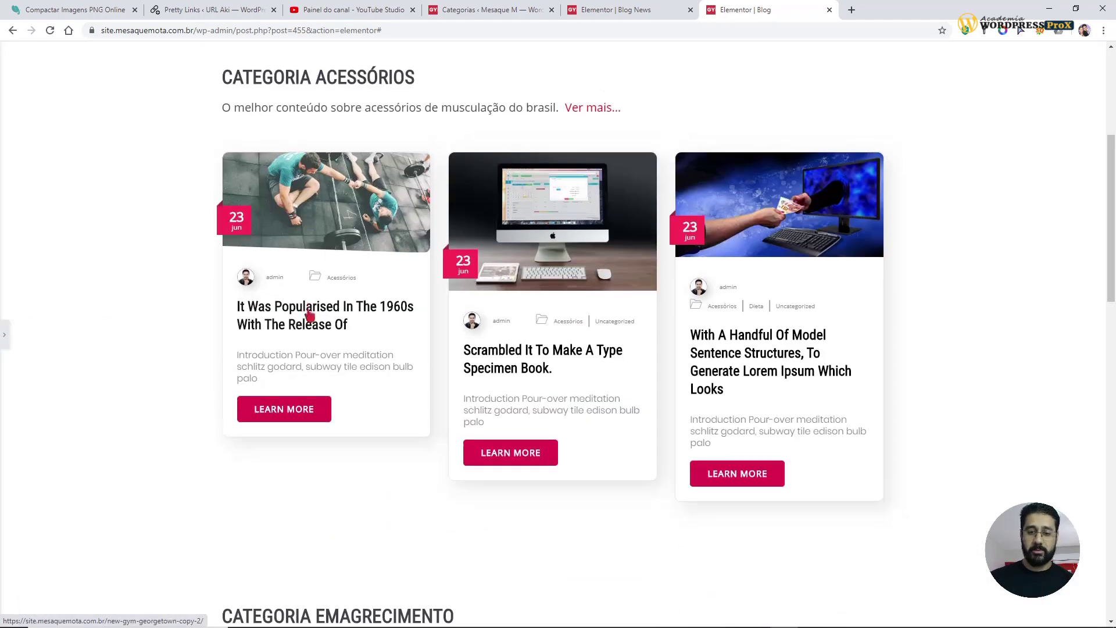
pyautogui.scroll(-9, 547, 337)
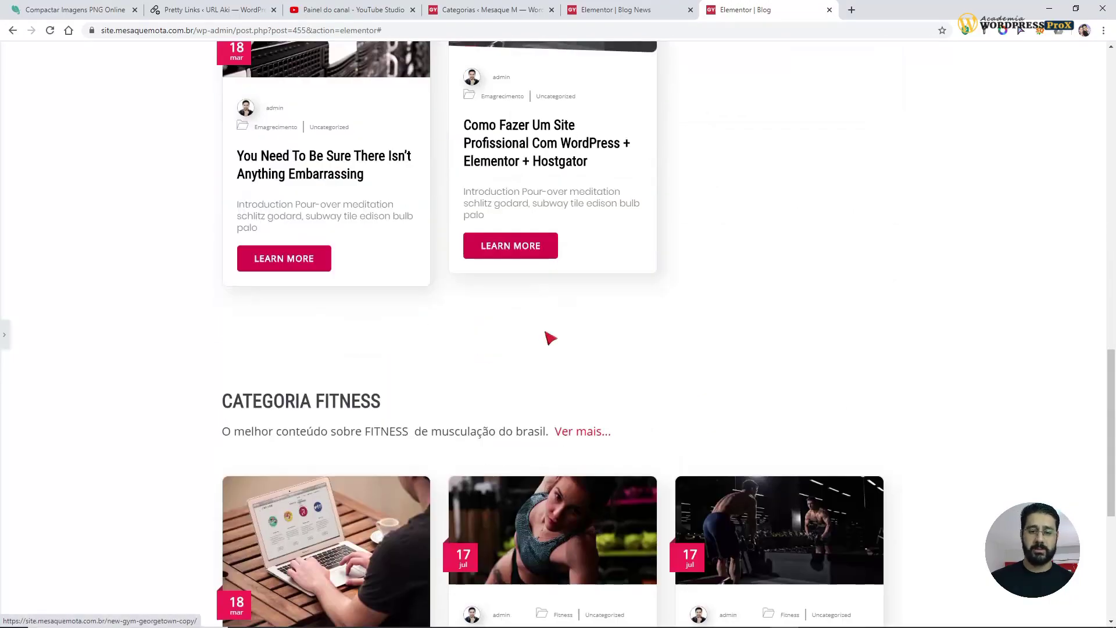
pyautogui.scroll(9, 553, 341)
pyautogui.scroll(9, 525, 372)
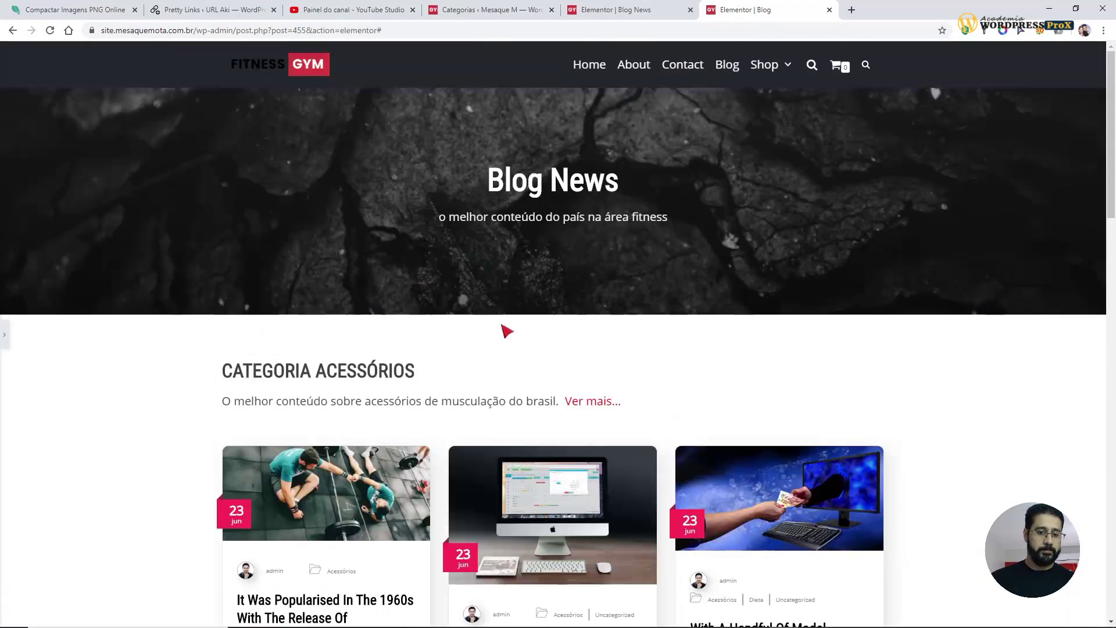
pyautogui.scroll(-6, 506, 326)
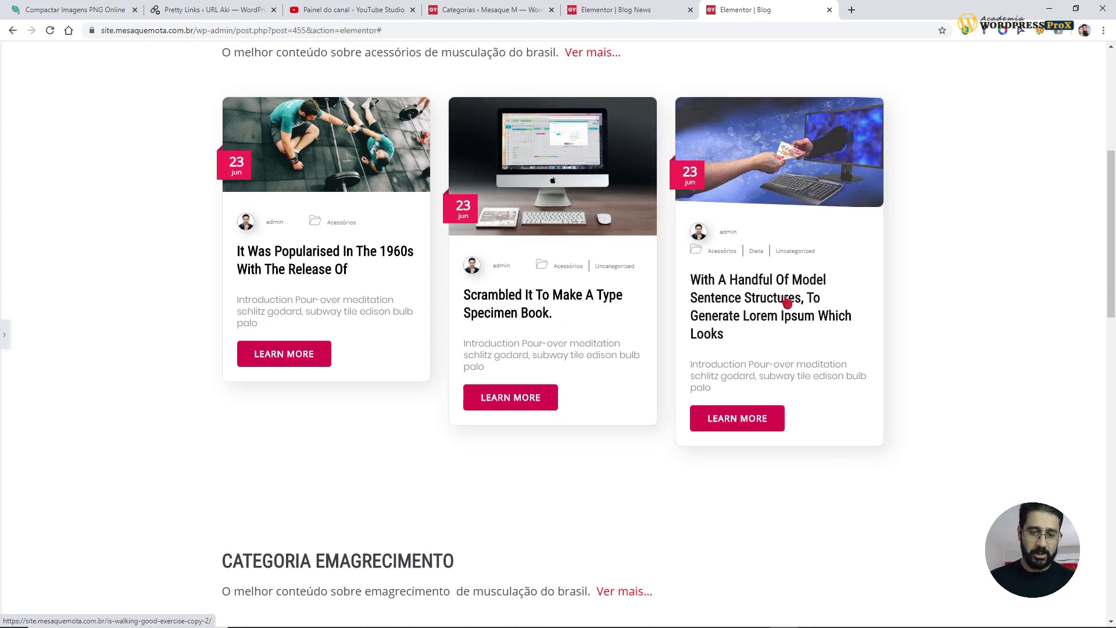
pyautogui.scroll(5, 773, 301)
pyautogui.scroll(-3, 12, 278)
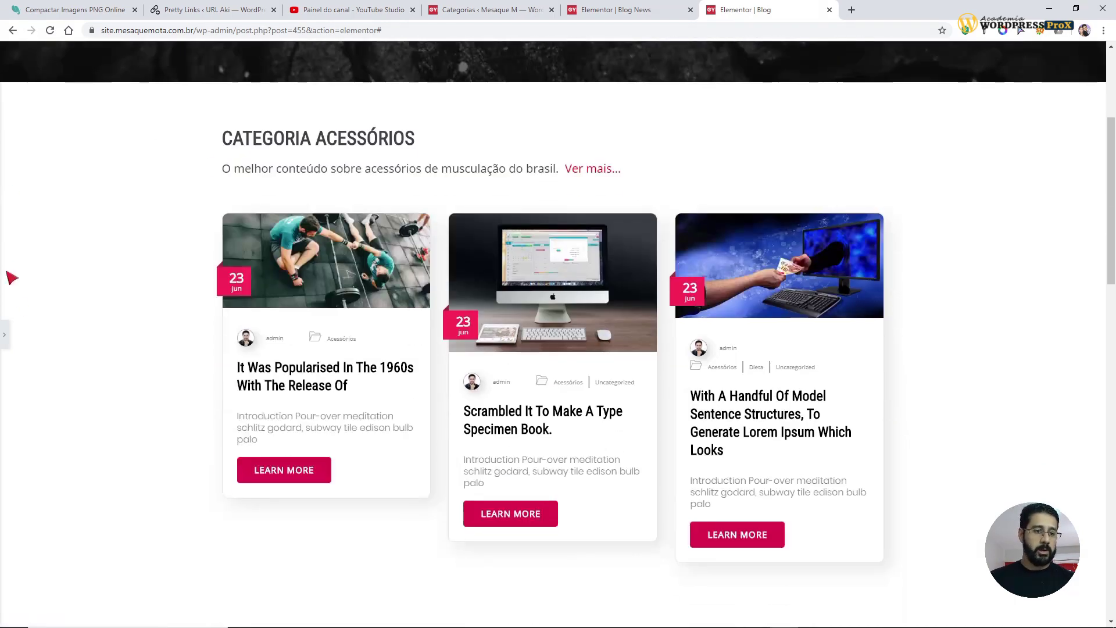
# - Give the Categoria Emagrecimento section a classic background in the light bluish-grey preset colour
pyautogui.click(5, 335)
pyautogui.scroll(-4, 464, 492)
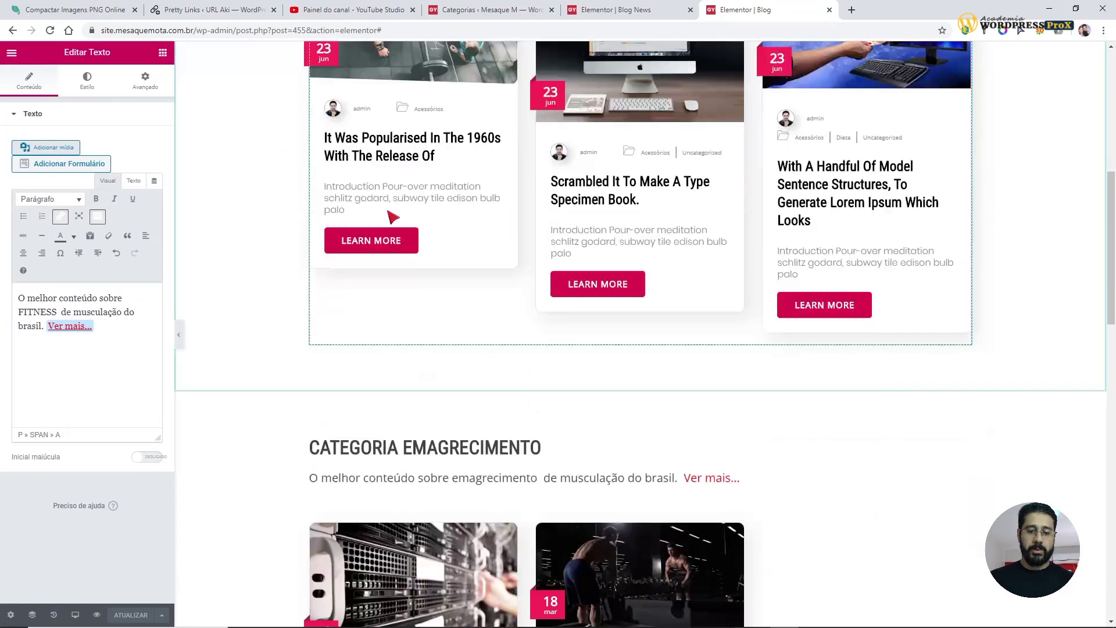
pyautogui.scroll(-2, 607, 412)
pyautogui.click(641, 267)
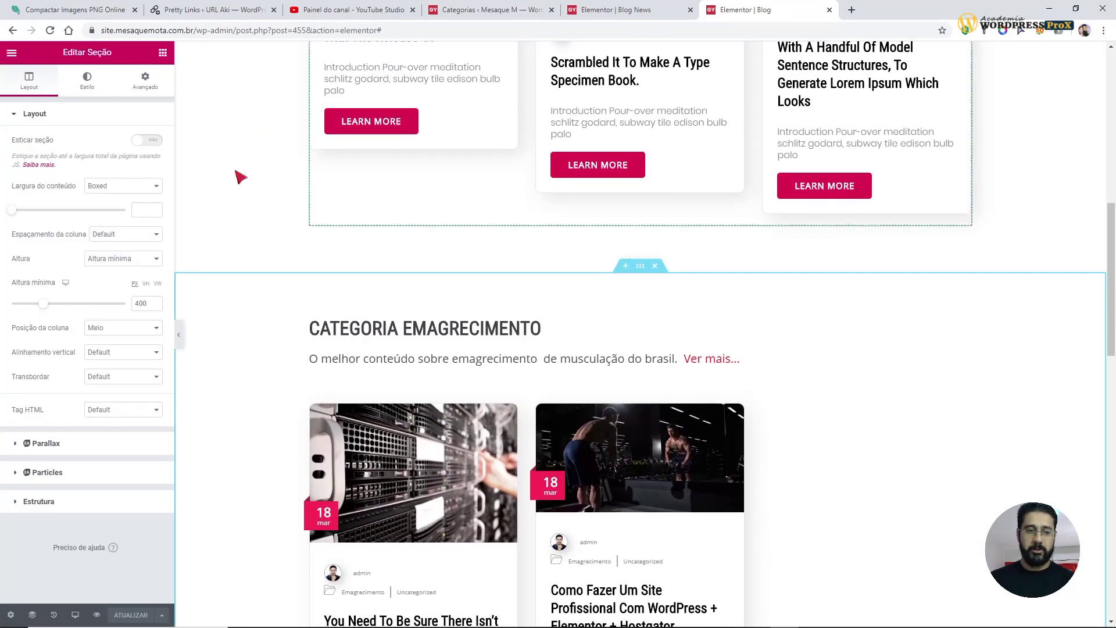
pyautogui.rightClick(642, 277)
pyautogui.click(648, 282)
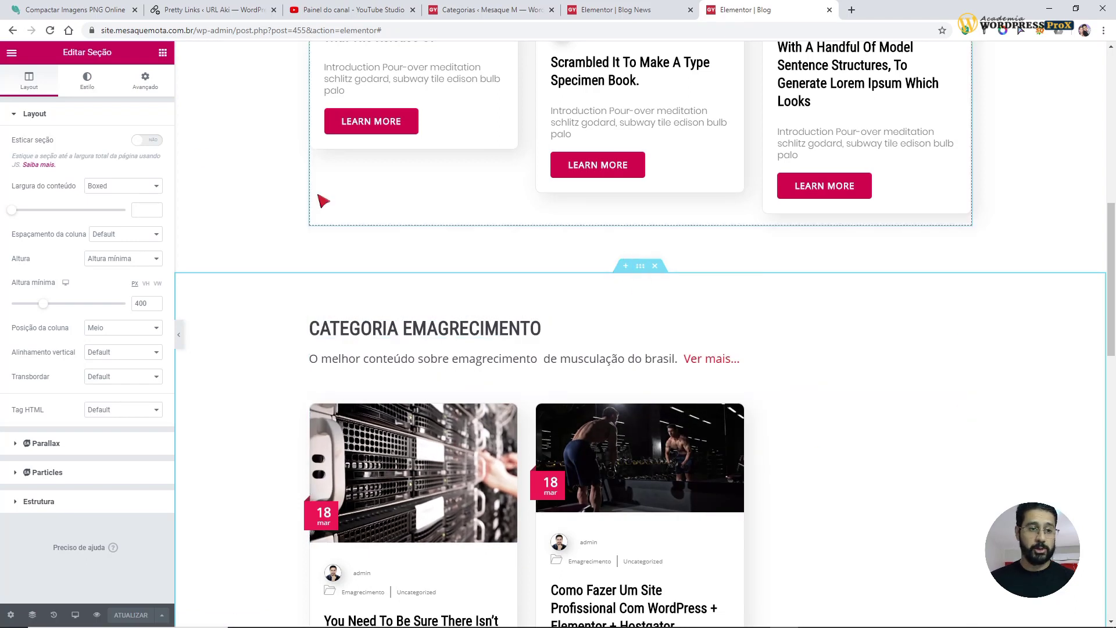
pyautogui.click(87, 80)
pyautogui.click(108, 167)
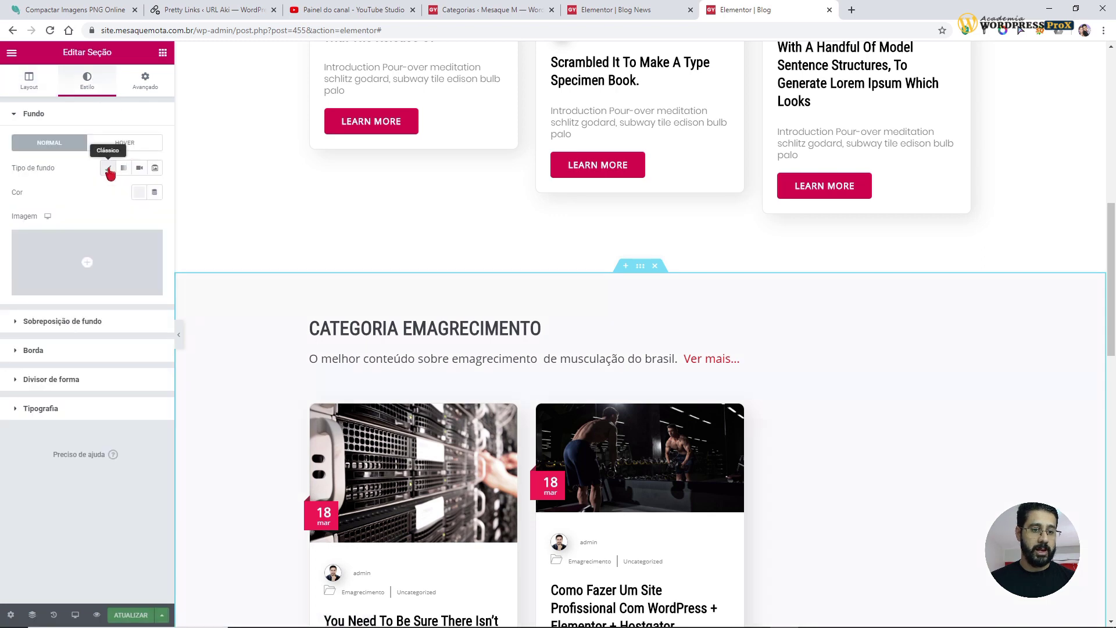
pyautogui.click(138, 192)
pyautogui.click(203, 221)
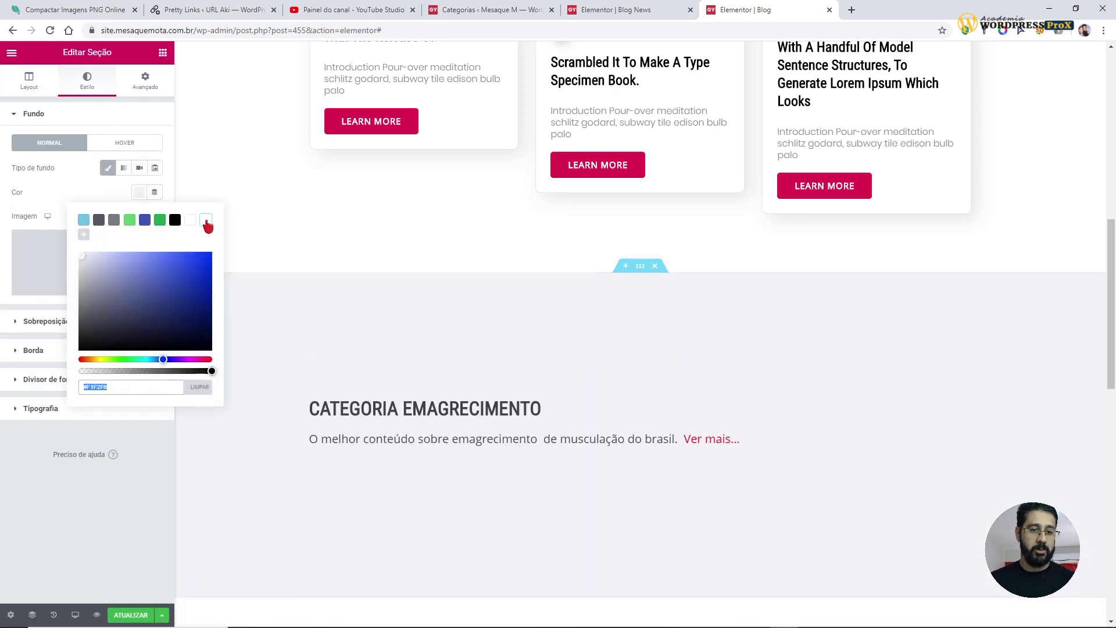
pyautogui.click(139, 194)
# - Open the page preview and review the header, the Acessórios section and the start of the shaded Emagrecimento section
pyautogui.scroll(-18, 448, 334)
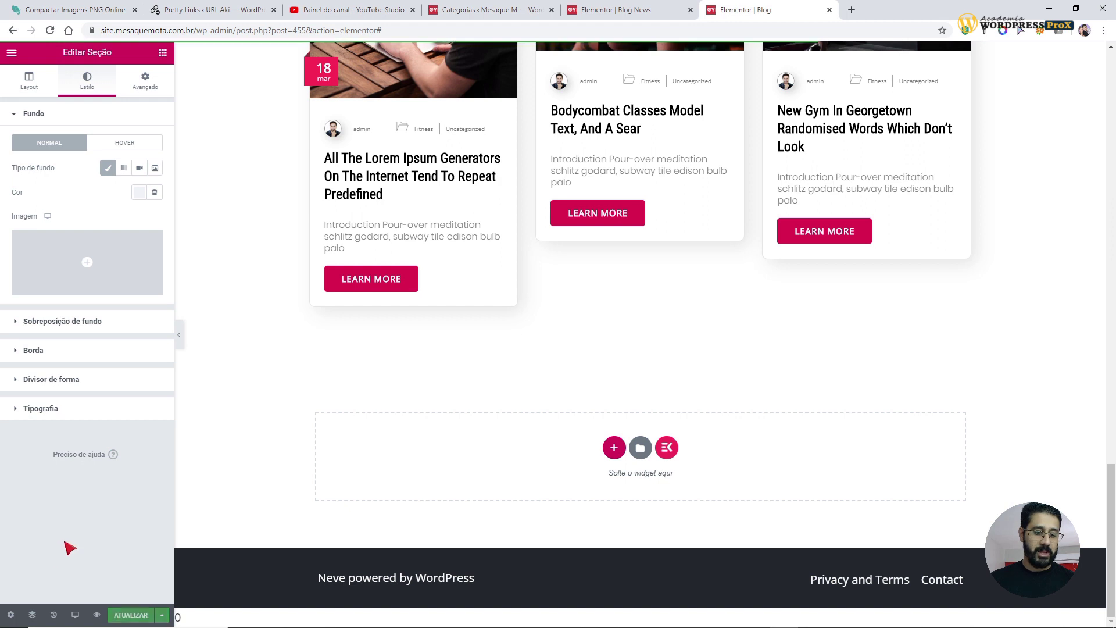
pyautogui.click(96, 616)
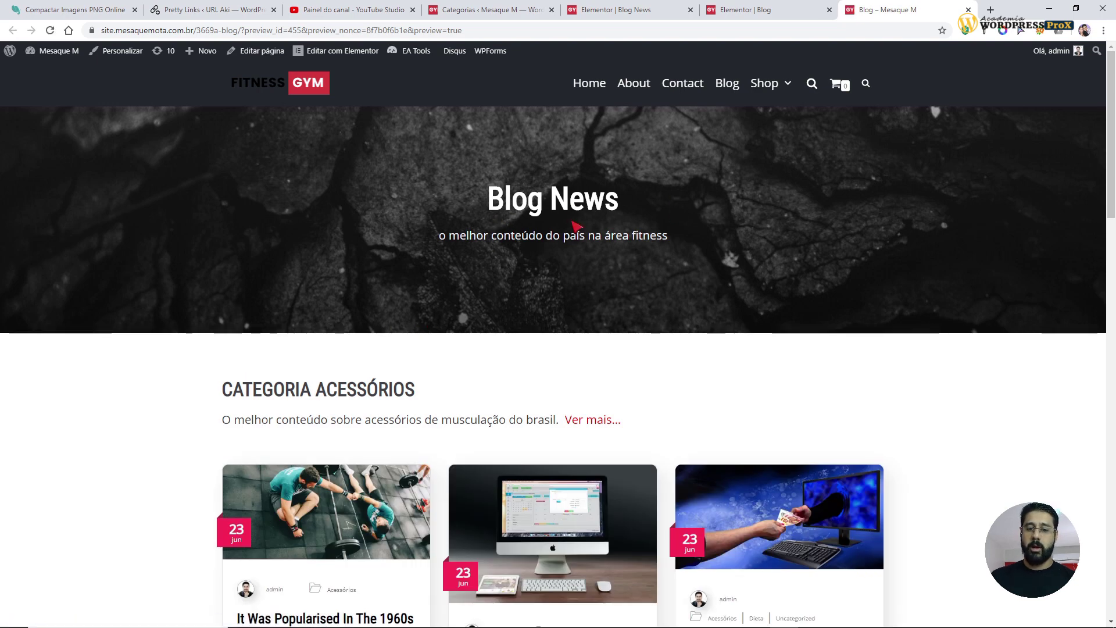
pyautogui.scroll(-2, 623, 249)
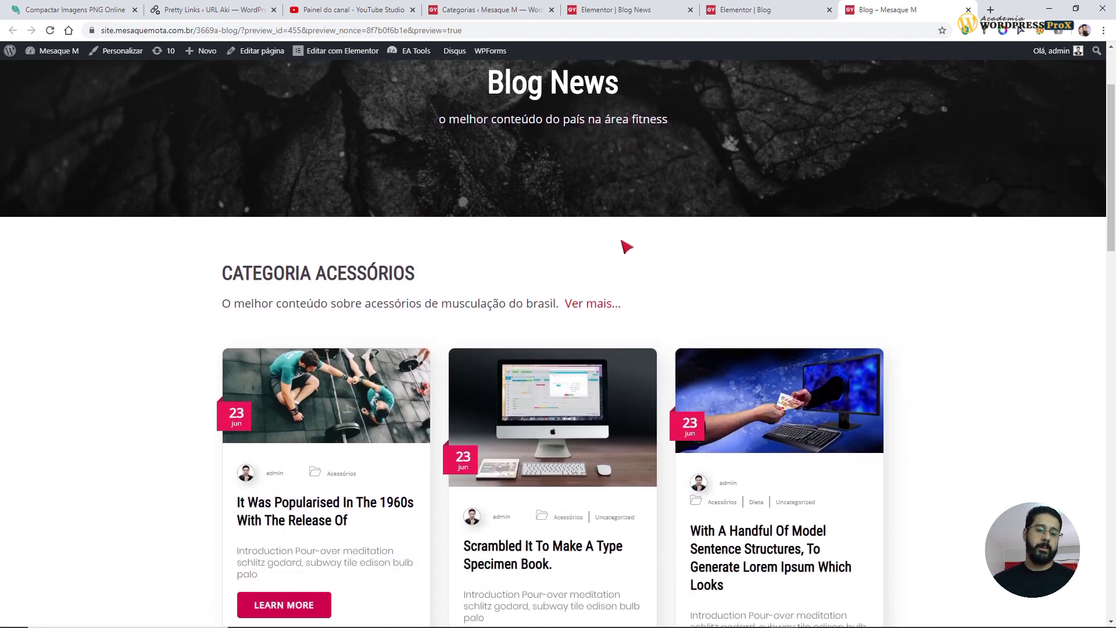
pyautogui.scroll(-1, 406, 279)
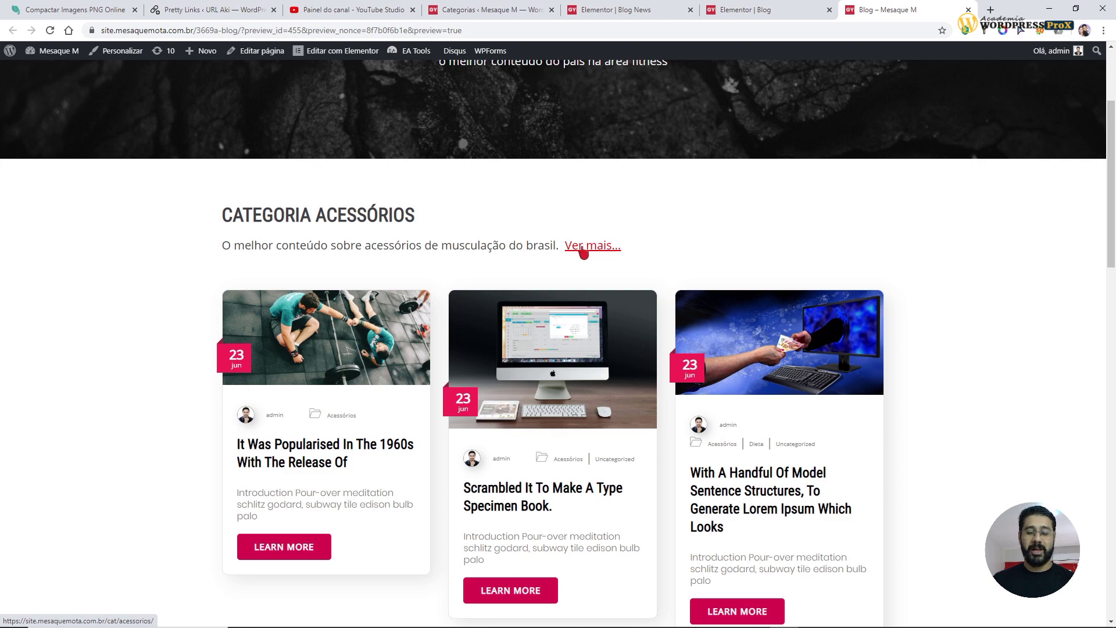
pyautogui.scroll(-3, 710, 244)
pyautogui.scroll(-1, 691, 237)
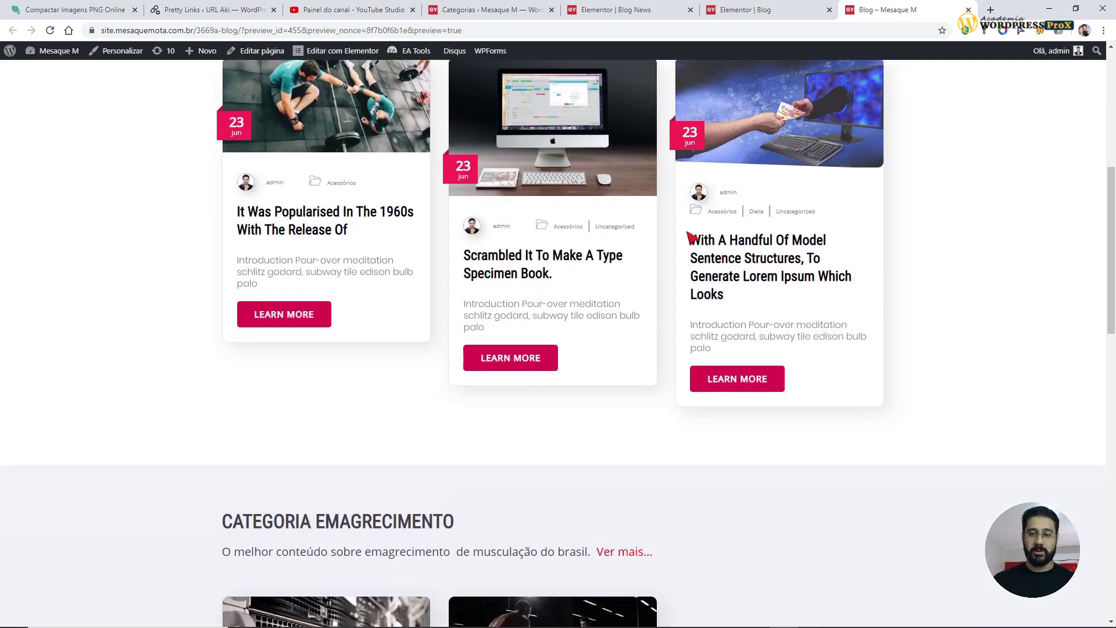
pyautogui.scroll(-1, 553, 256)
pyautogui.scroll(5, 666, 247)
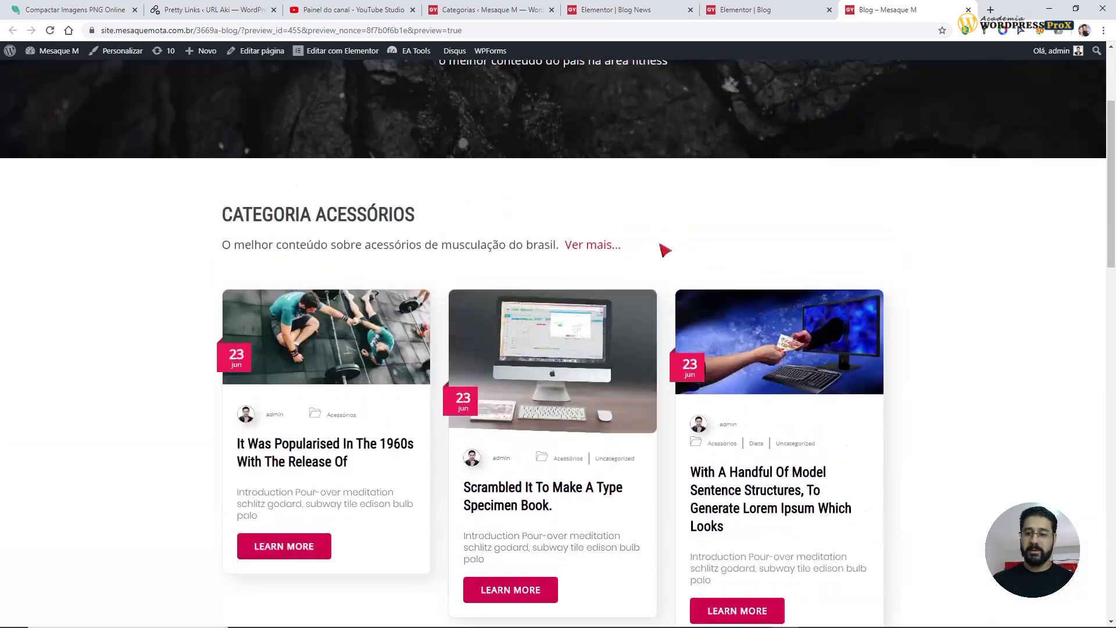
# - Test the Acessórios "Ver mais..." link, return to the blog preview, and review the Emagrecimento and Fitness sections
pyautogui.click(615, 245)
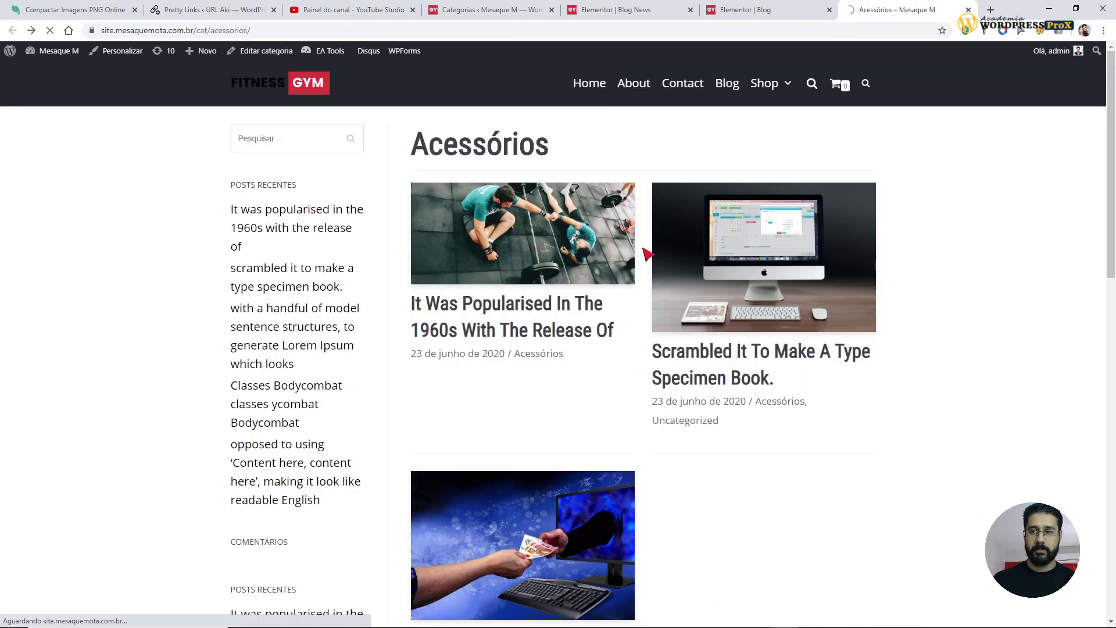
pyautogui.hotkey('alt', 'Left')
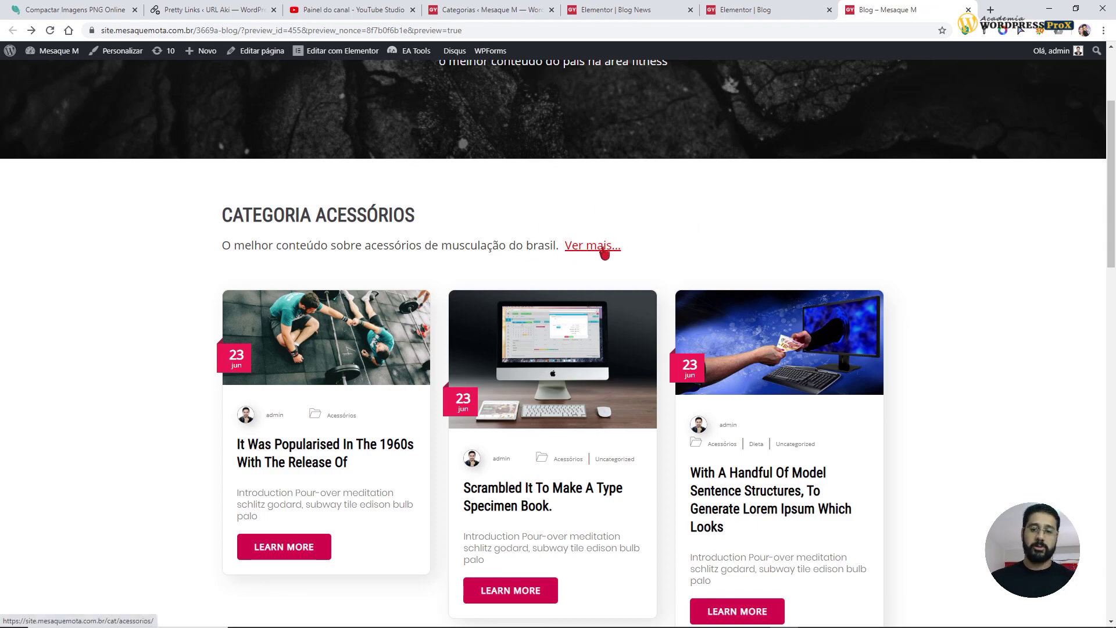
pyautogui.scroll(-12, 628, 244)
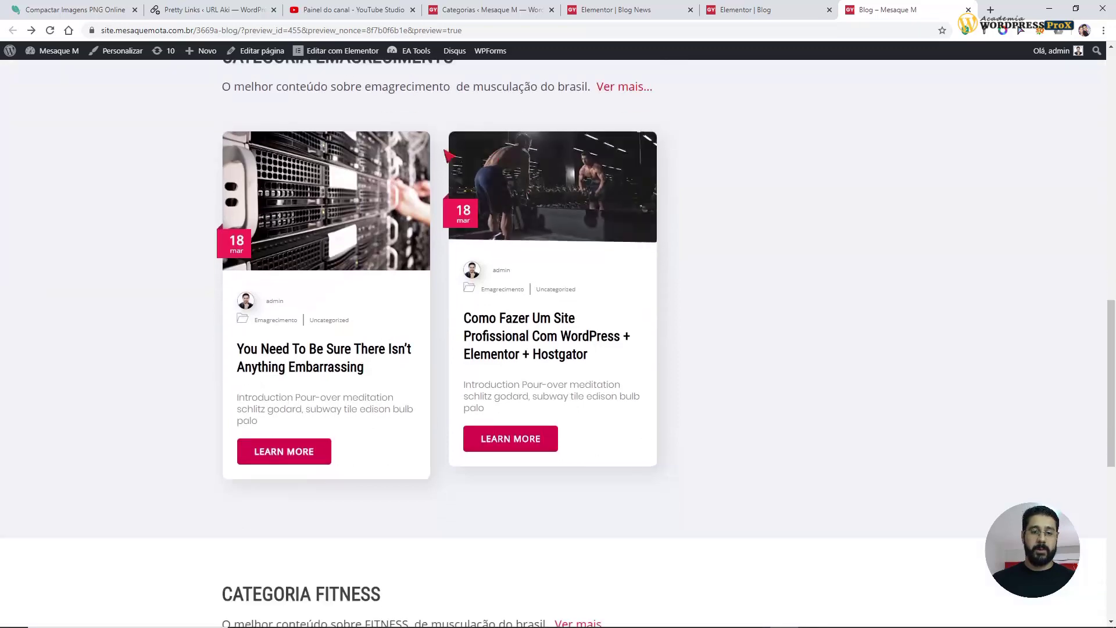
pyautogui.scroll(2, 494, 169)
pyautogui.scroll(-2, 730, 220)
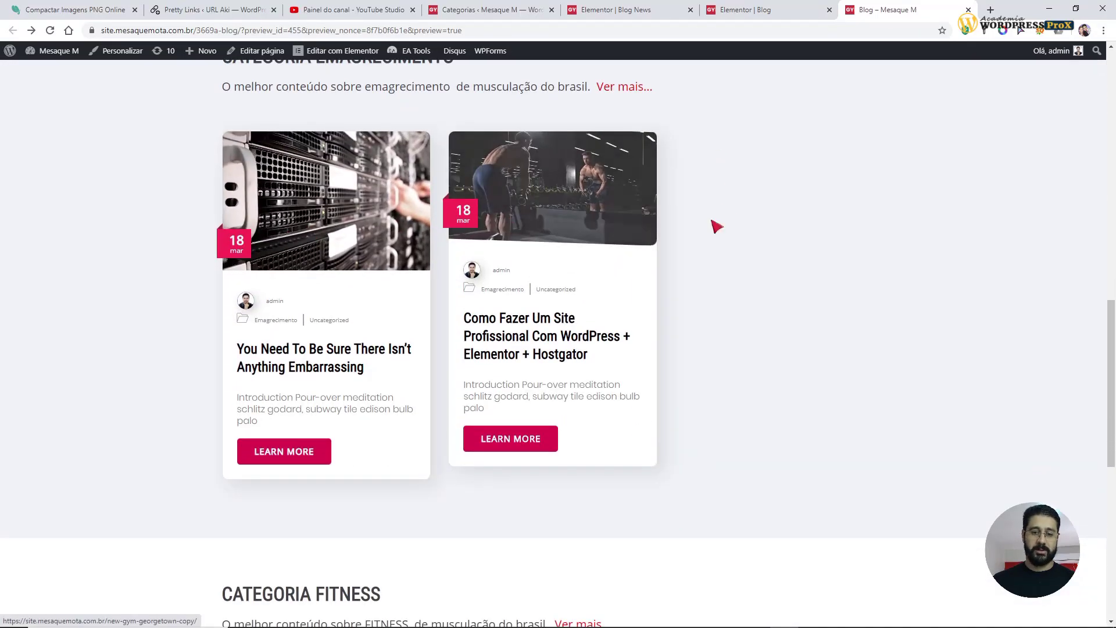
pyautogui.scroll(-9, 746, 221)
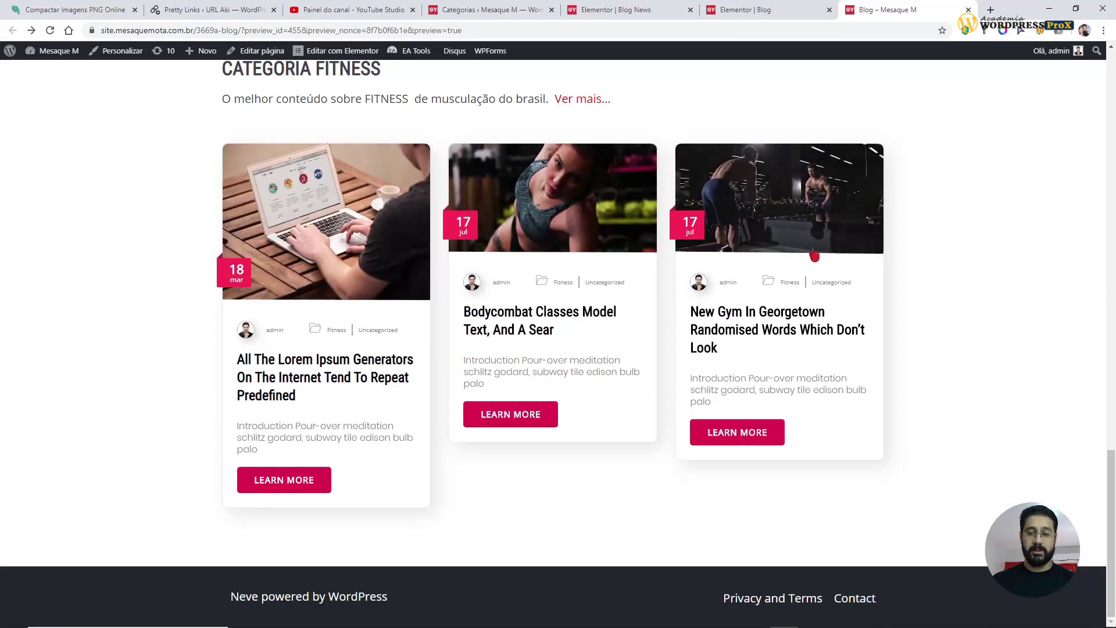
pyautogui.scroll(11, 819, 258)
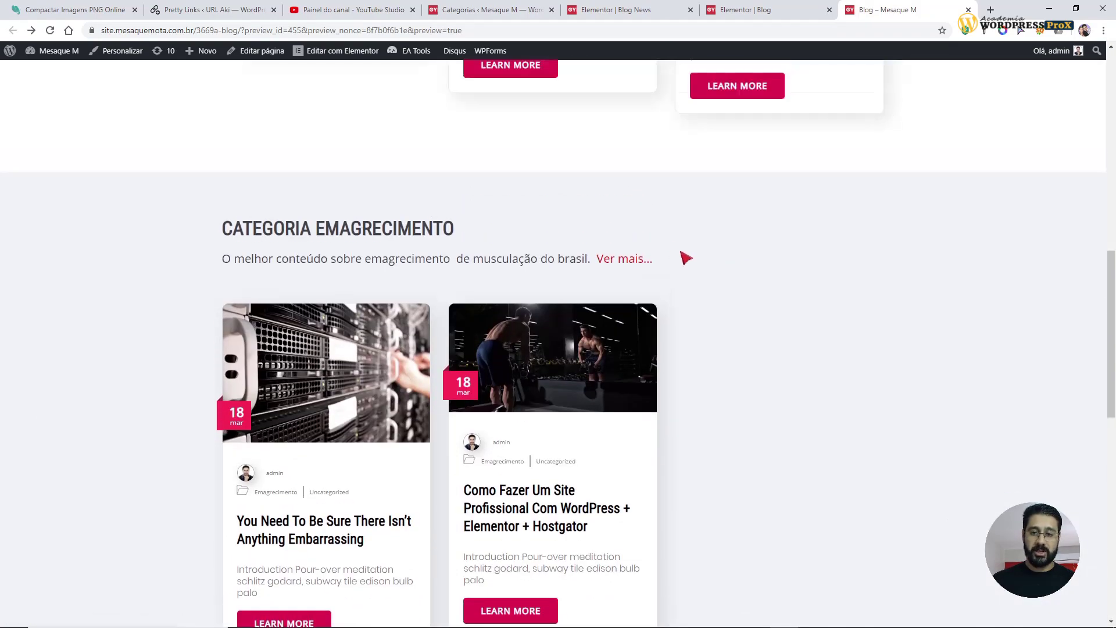
# - Follow the Emagrecimento section's "Ver mais..." link and examine the category archive page with its sidebar
pyautogui.click(629, 265)
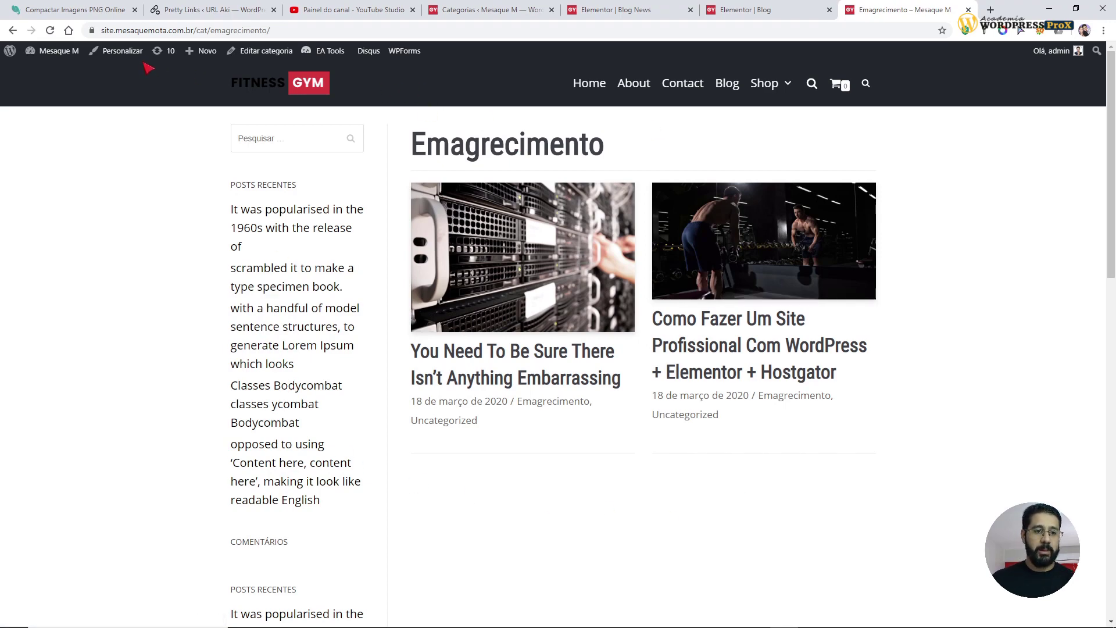
pyautogui.moveTo(126, 55)
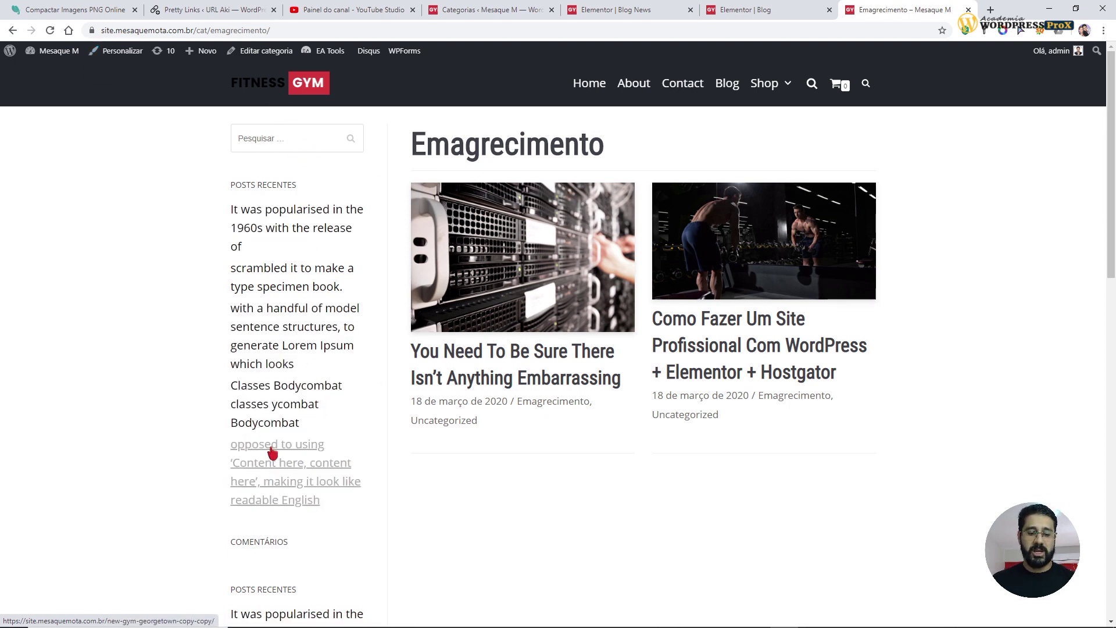
pyautogui.scroll(-6, 304, 524)
pyautogui.scroll(6, 499, 367)
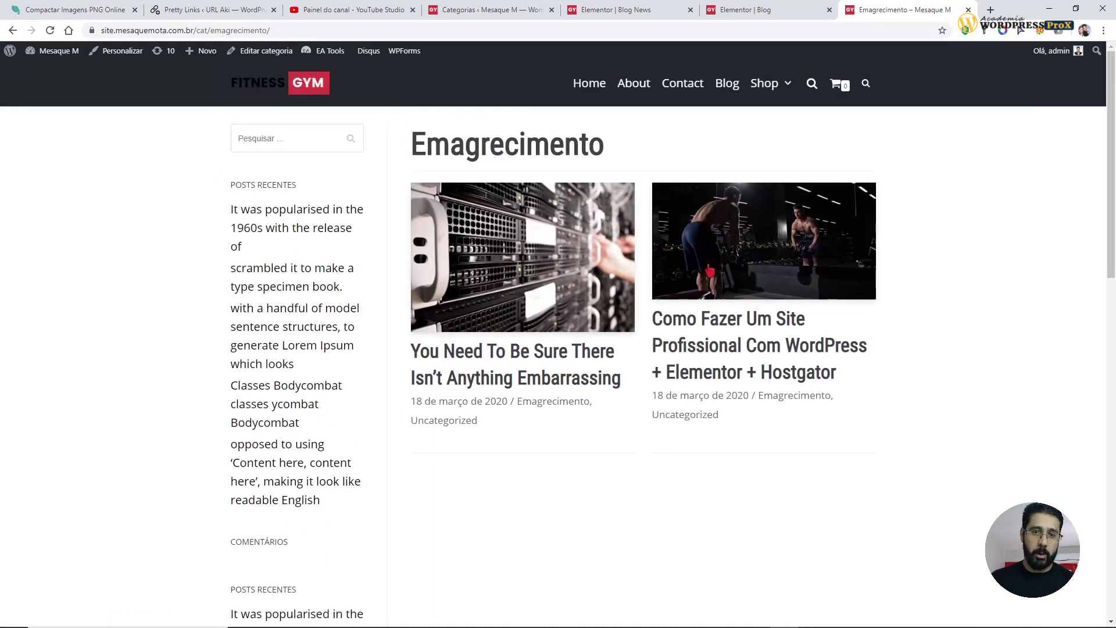
# - Open the theme customizer's layout settings for blog archives and index (Arquivos e índice do blog)
pyautogui.click(118, 57)
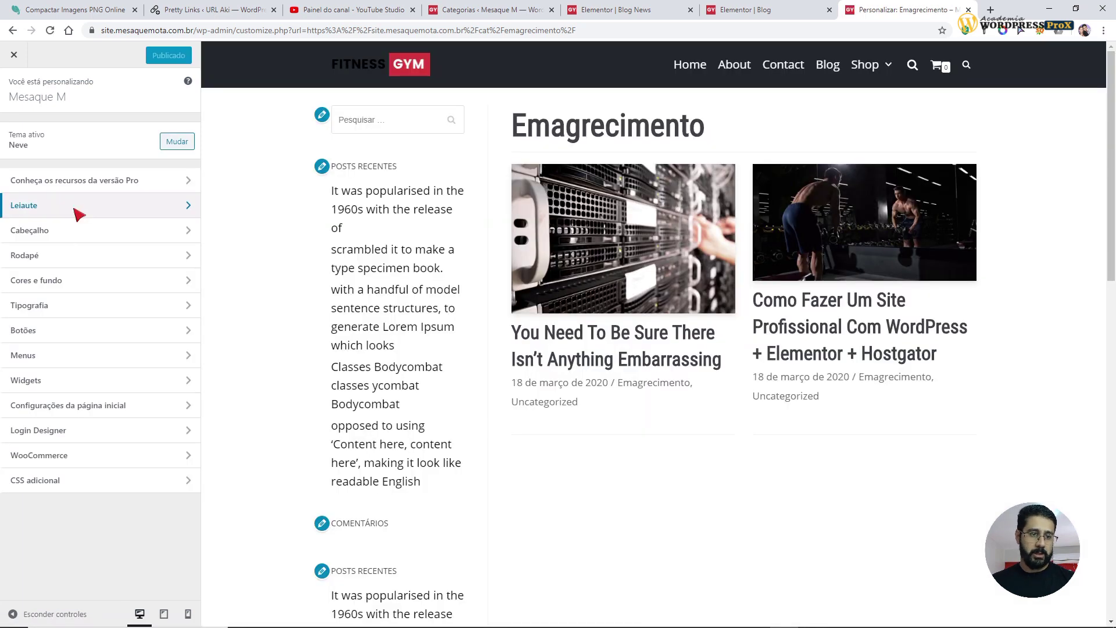
pyautogui.click(79, 214)
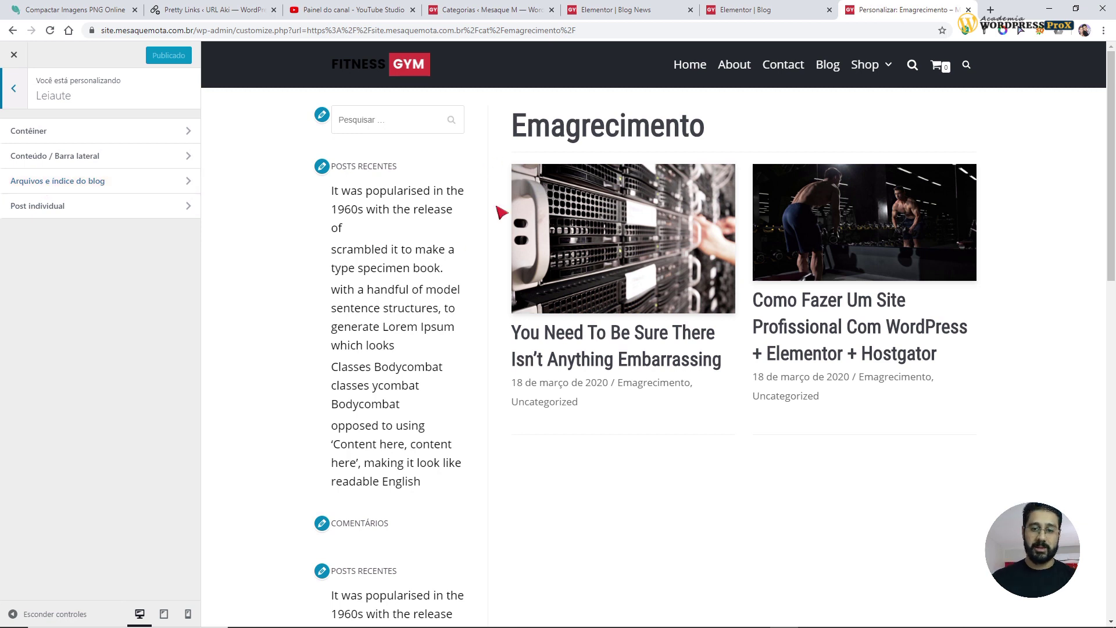
pyautogui.click(148, 181)
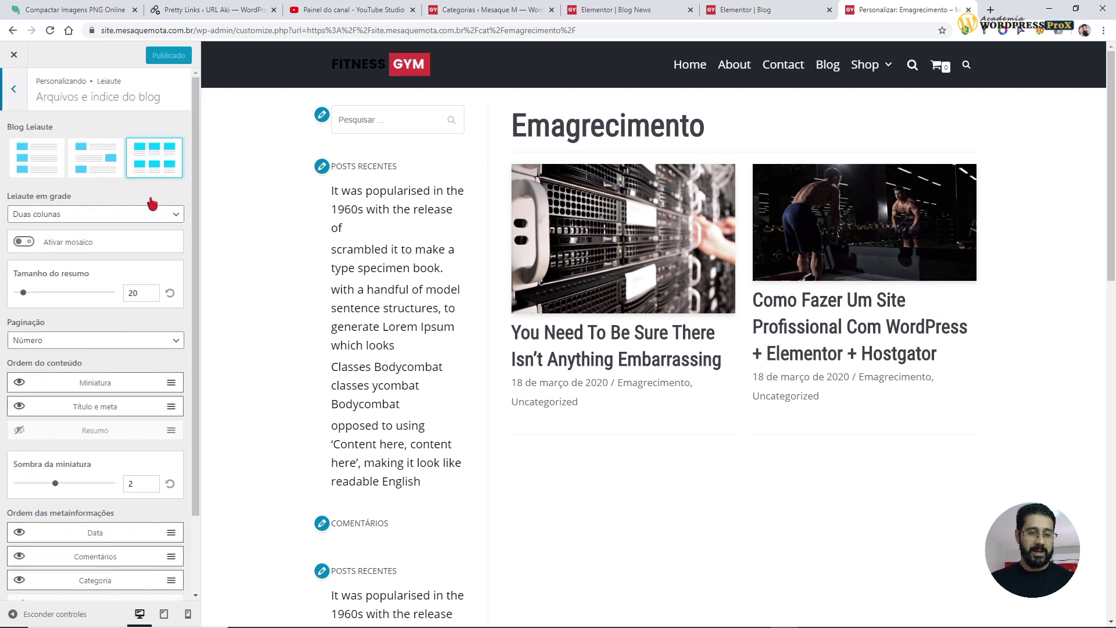
# - Try the list layout for the blog archive, and switch back to the grid layout
pyautogui.click(41, 165)
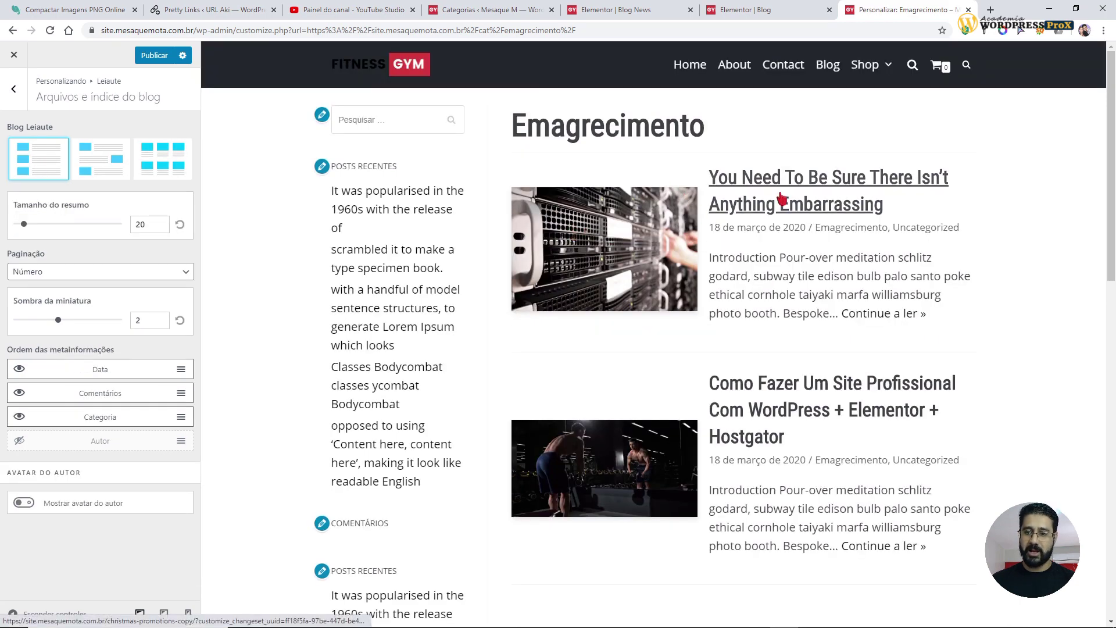
pyautogui.scroll(-3, 791, 314)
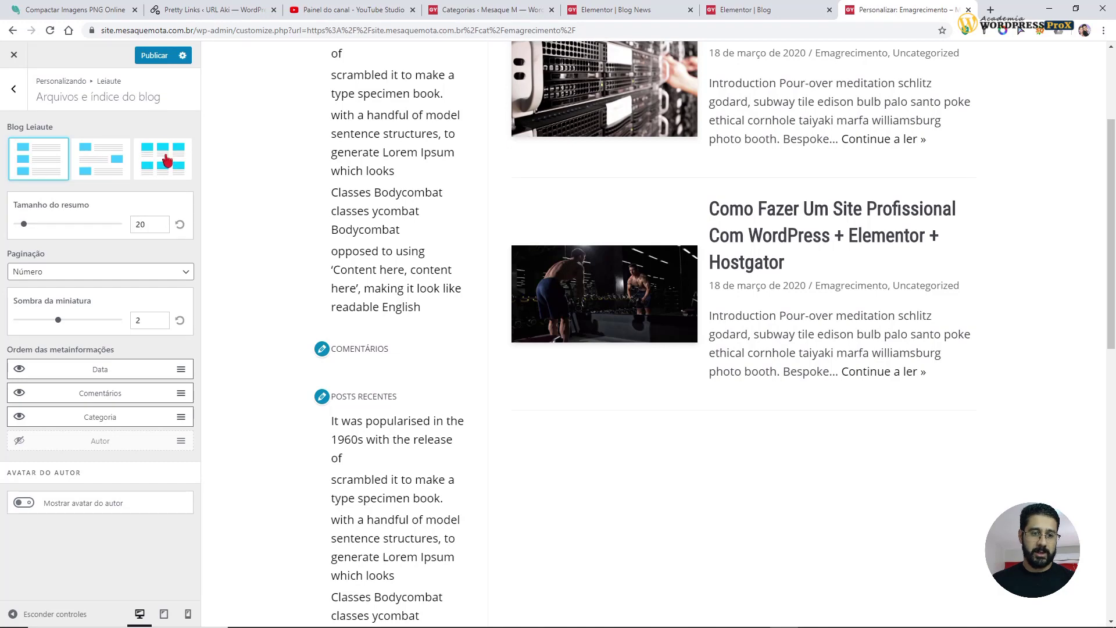
pyautogui.click(167, 161)
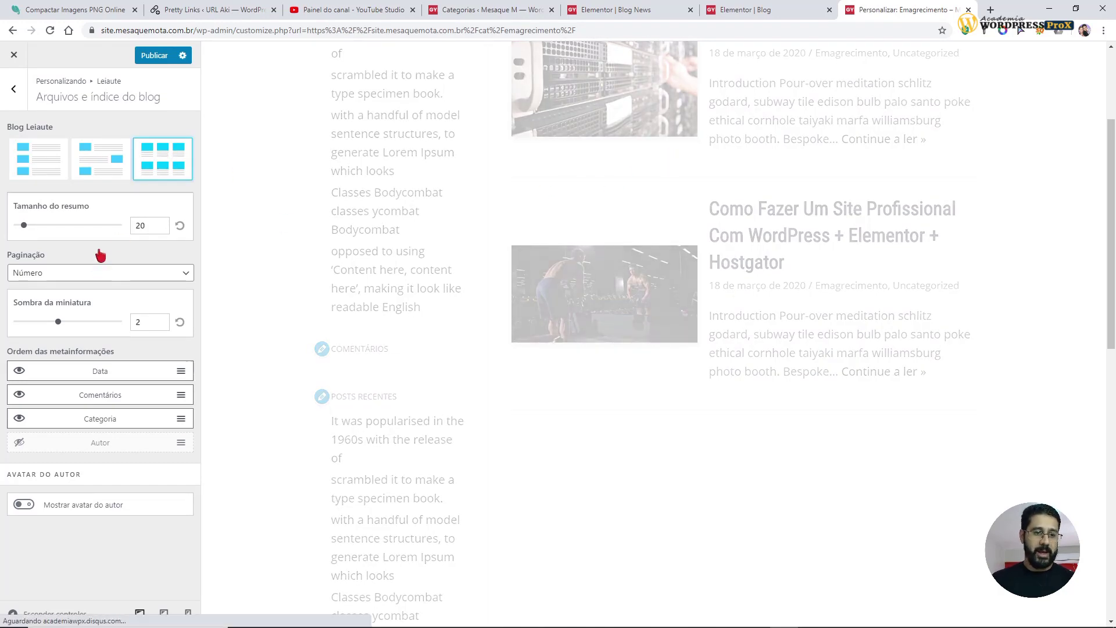
# - Keep the archive pagination on Número, and try showing the post excerpt (Resumo) before hiding it again
pyautogui.scroll(-3, 106, 255)
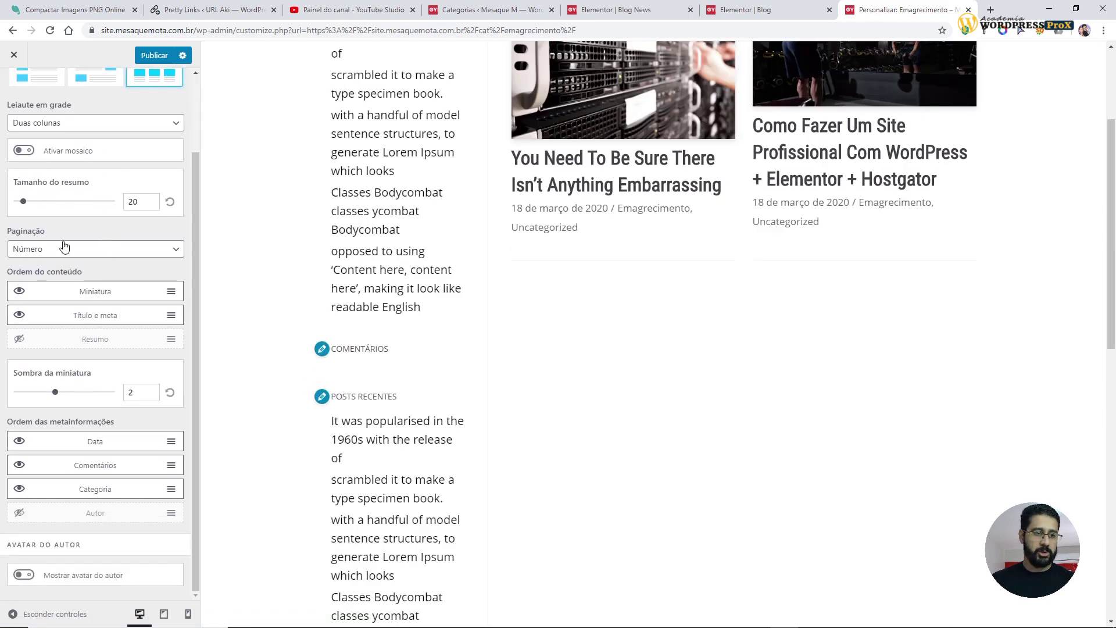
pyautogui.click(40, 250)
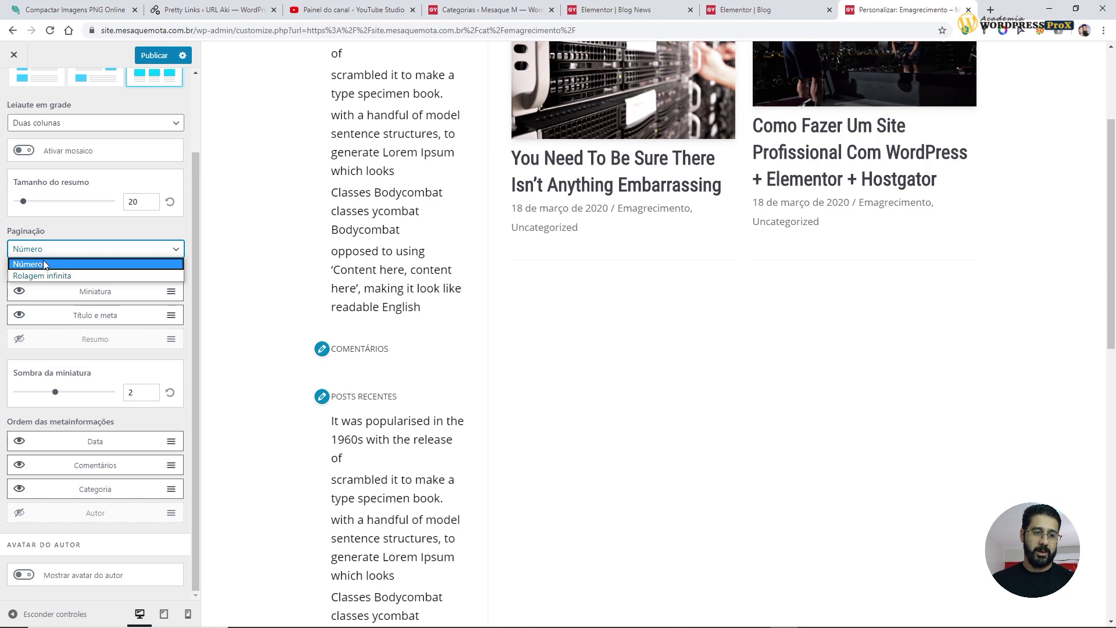
pyautogui.click(44, 265)
pyautogui.scroll(-6, 727, 242)
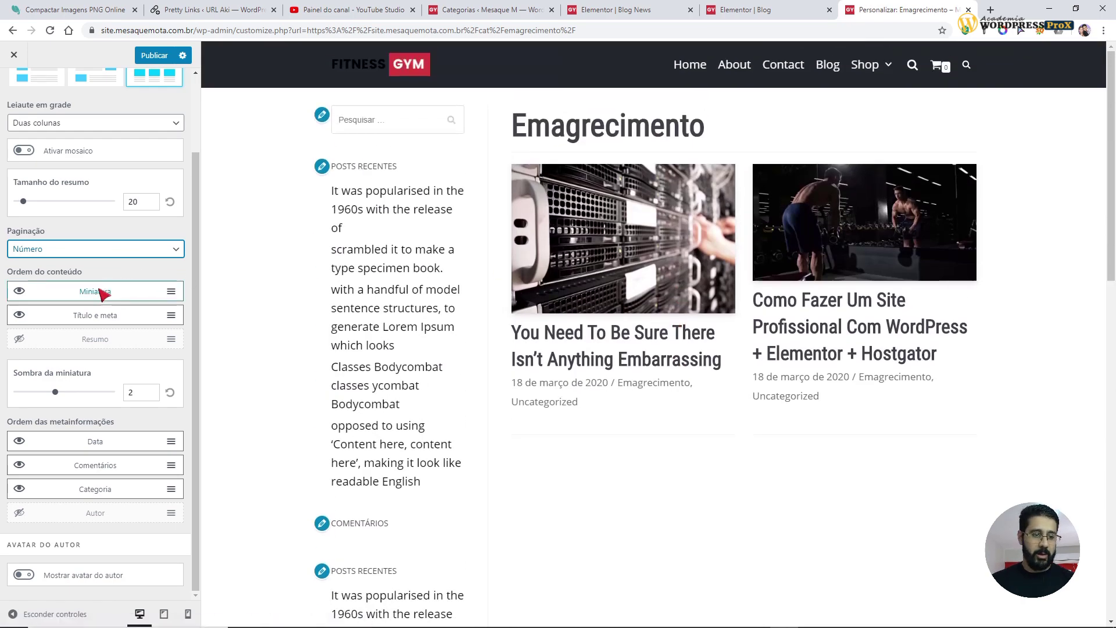
pyautogui.click(19, 339)
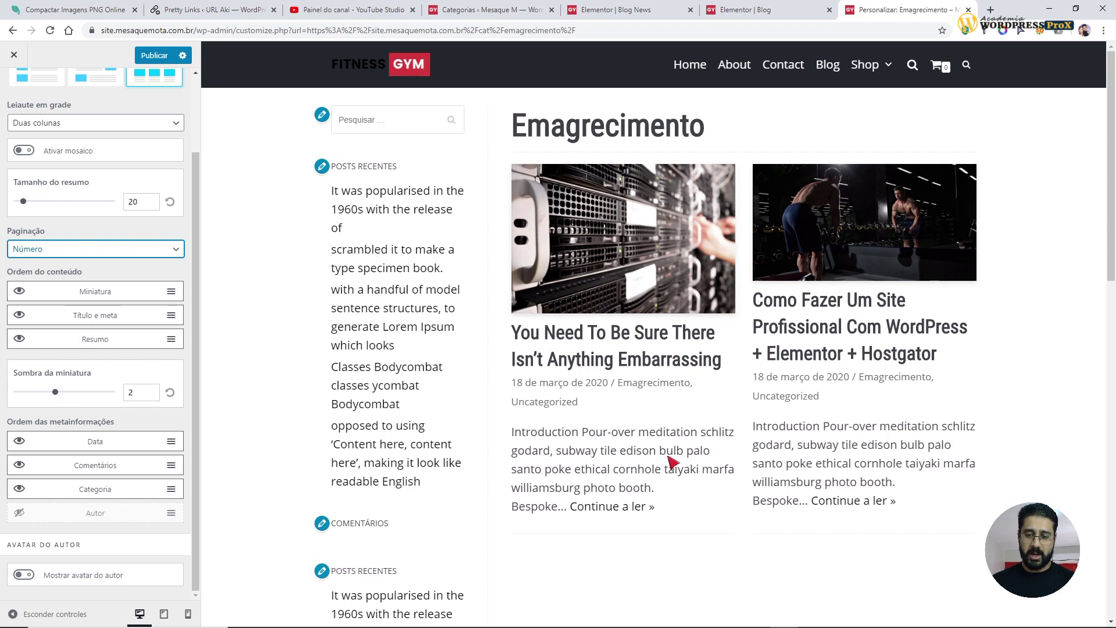
pyautogui.click(19, 339)
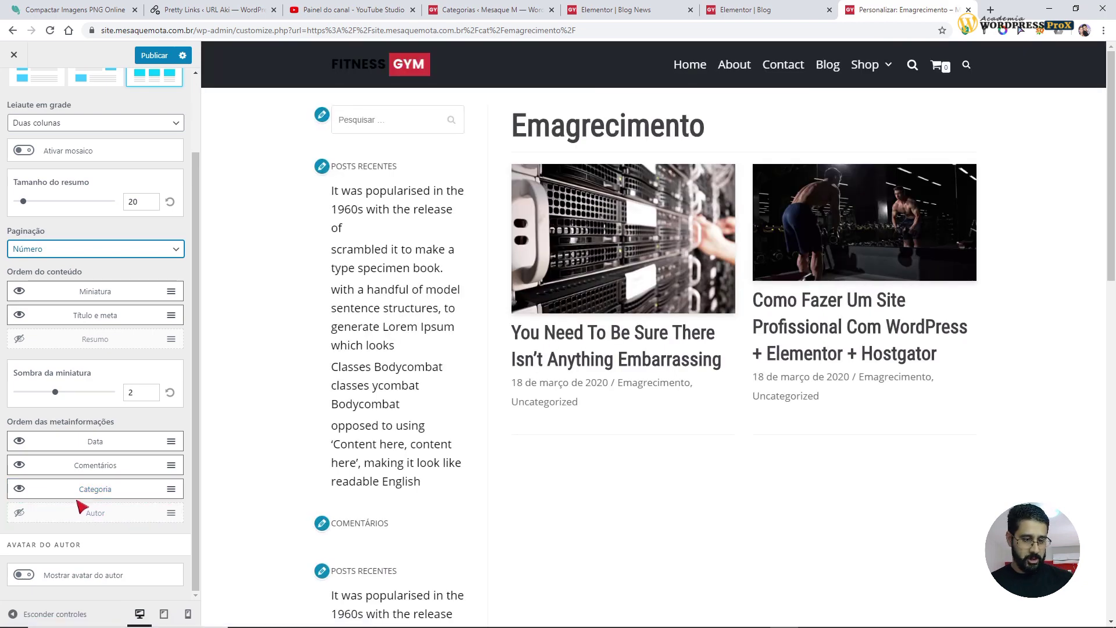
# - Set the blog archive's grid layout to three columns (Três colunas) and return to the Leiaute settings
pyautogui.scroll(2, 80, 506)
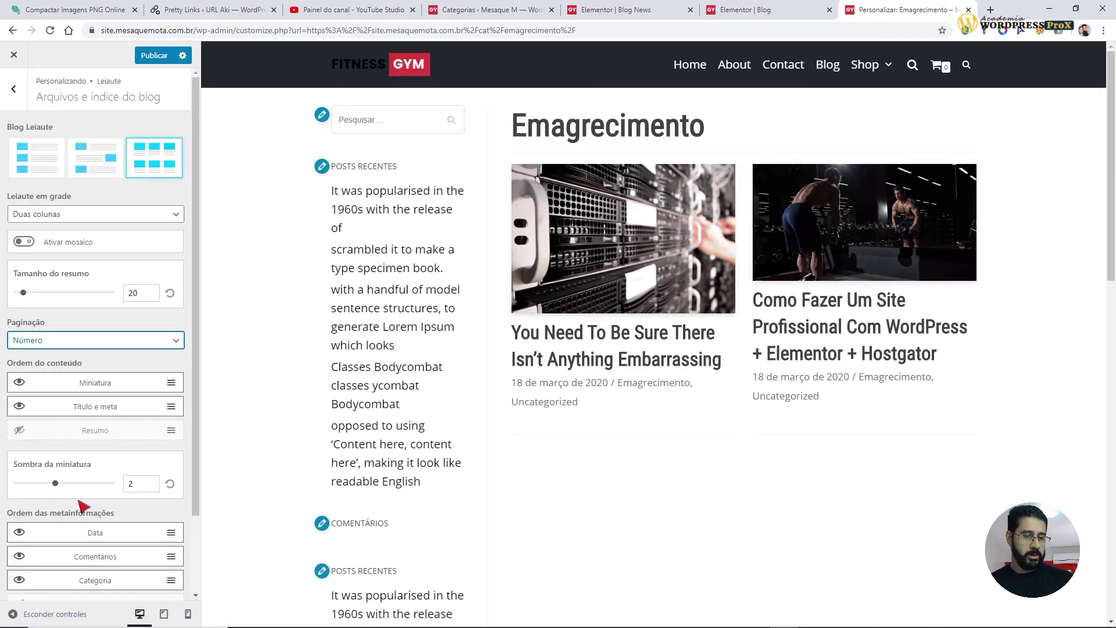
pyautogui.click(51, 221)
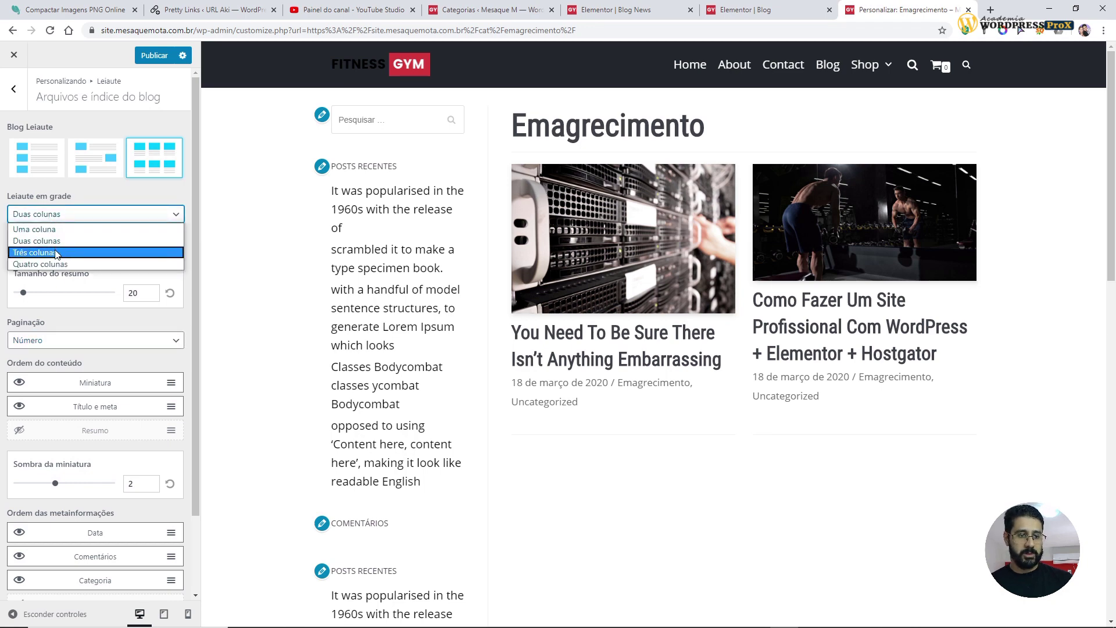
pyautogui.click(166, 249)
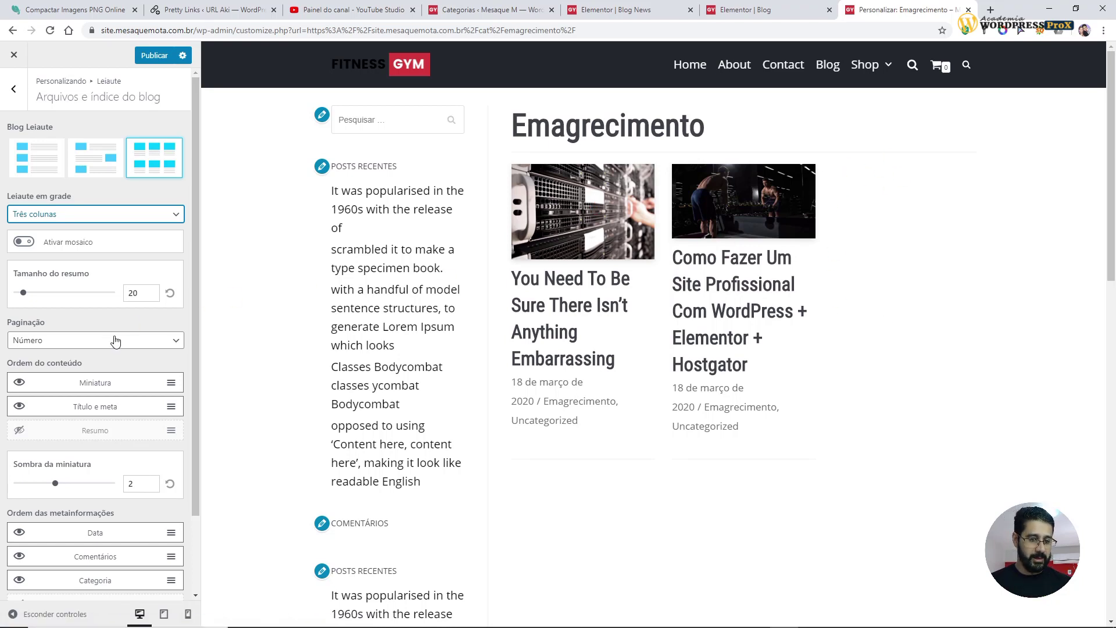
pyautogui.click(14, 88)
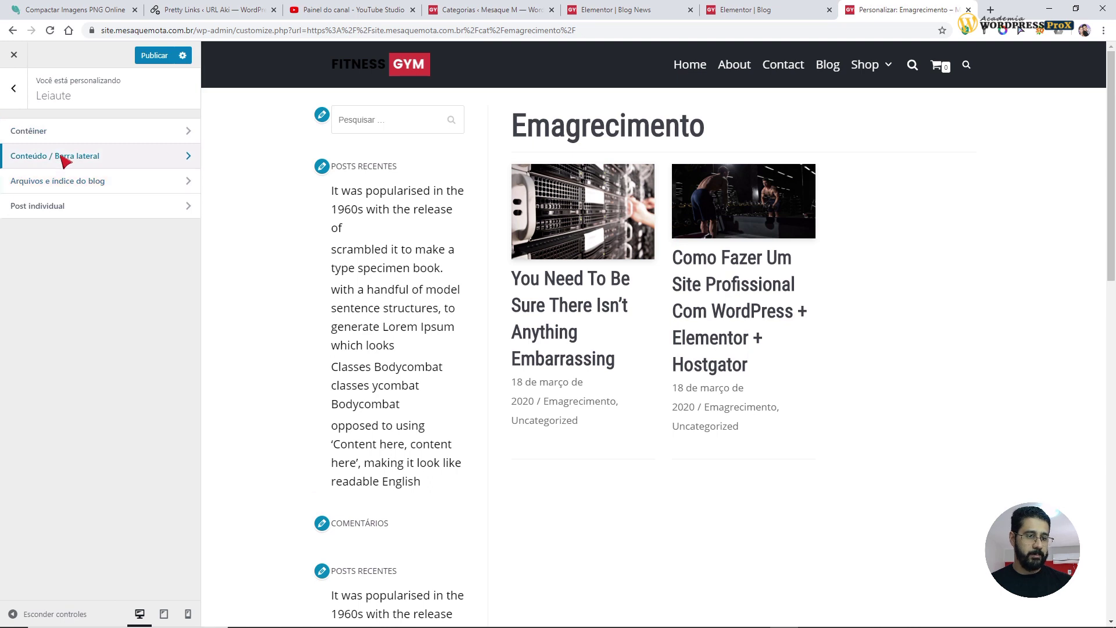
# - Set the sidebar layout for blog archives and index (Arquivos e índice do blog) to no sidebar under Conteúdo / Barra lateral
pyautogui.click(61, 156)
pyautogui.click(47, 165)
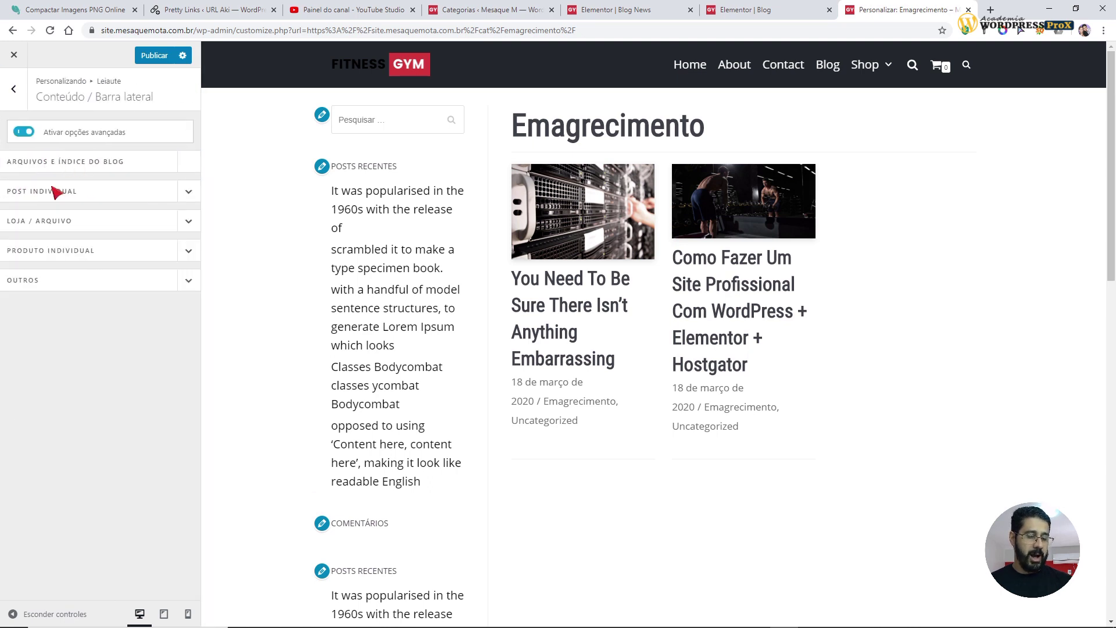
pyautogui.click(65, 164)
pyautogui.click(67, 165)
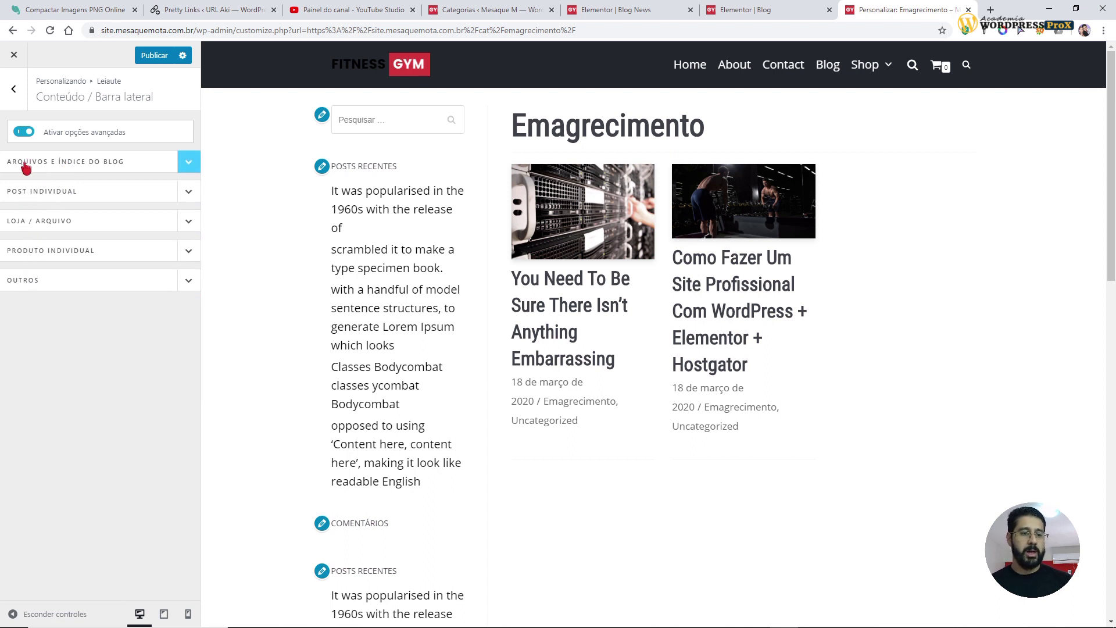
pyautogui.click(51, 166)
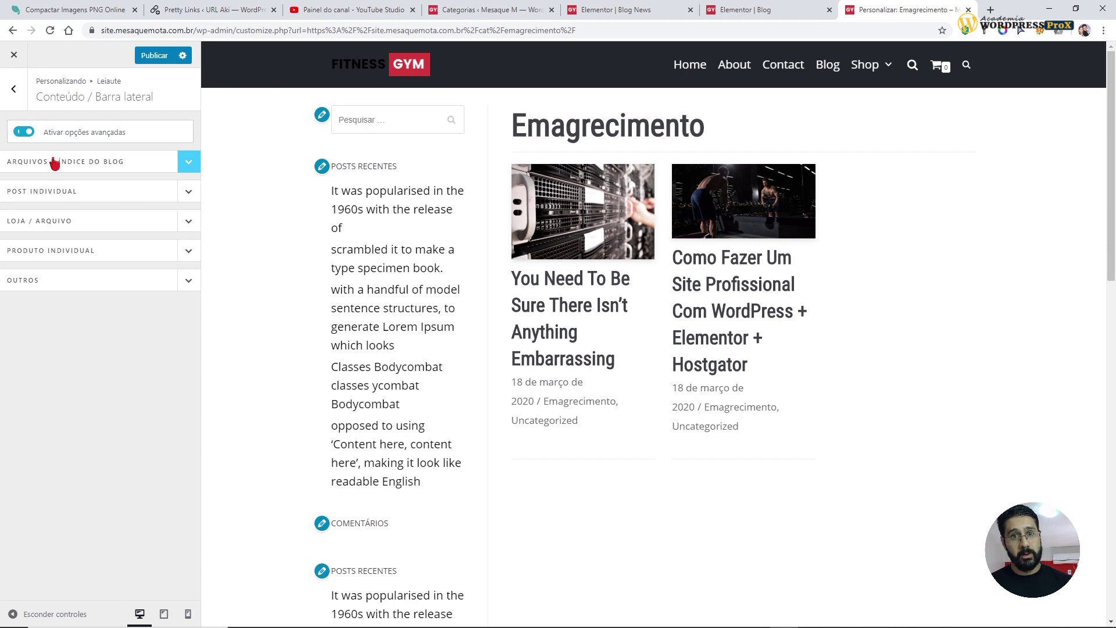
pyautogui.click(59, 166)
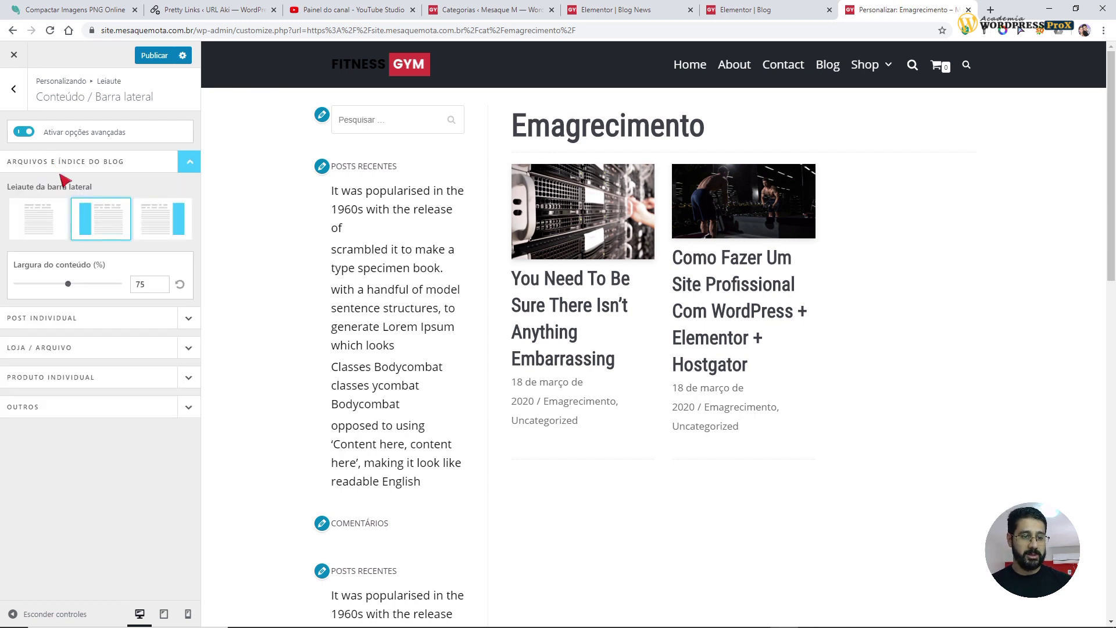
pyautogui.click(45, 221)
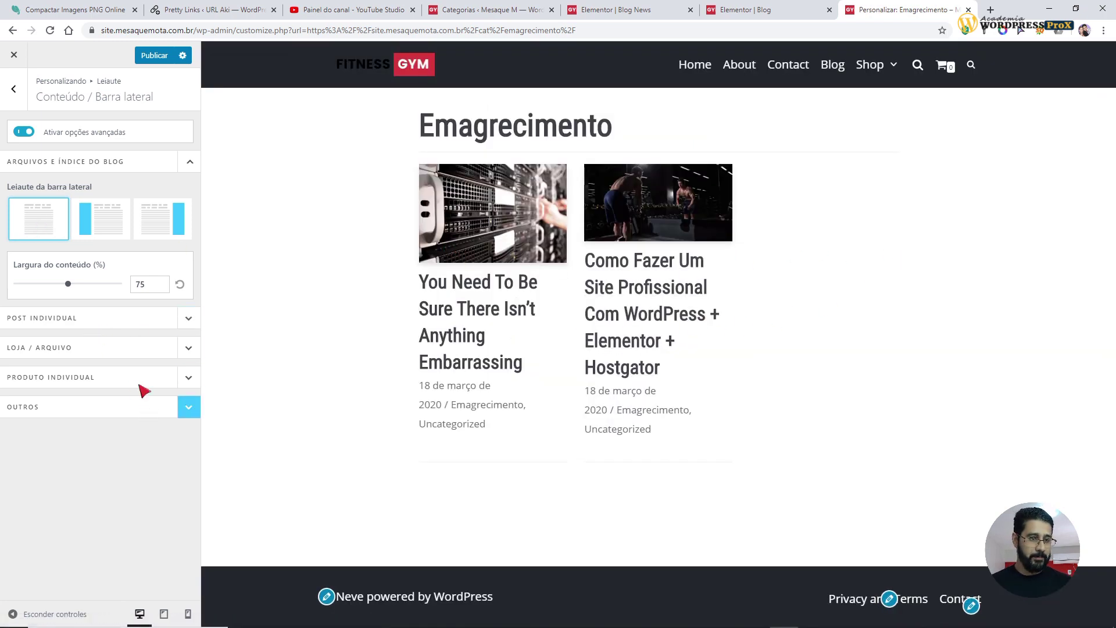
# - Set the archive content width (Largura do conteúdo) to 100%, publish the changes and exit the customizer
pyautogui.moveTo(150, 284); pyautogui.dragTo(132, 282)
pyautogui.write('100')
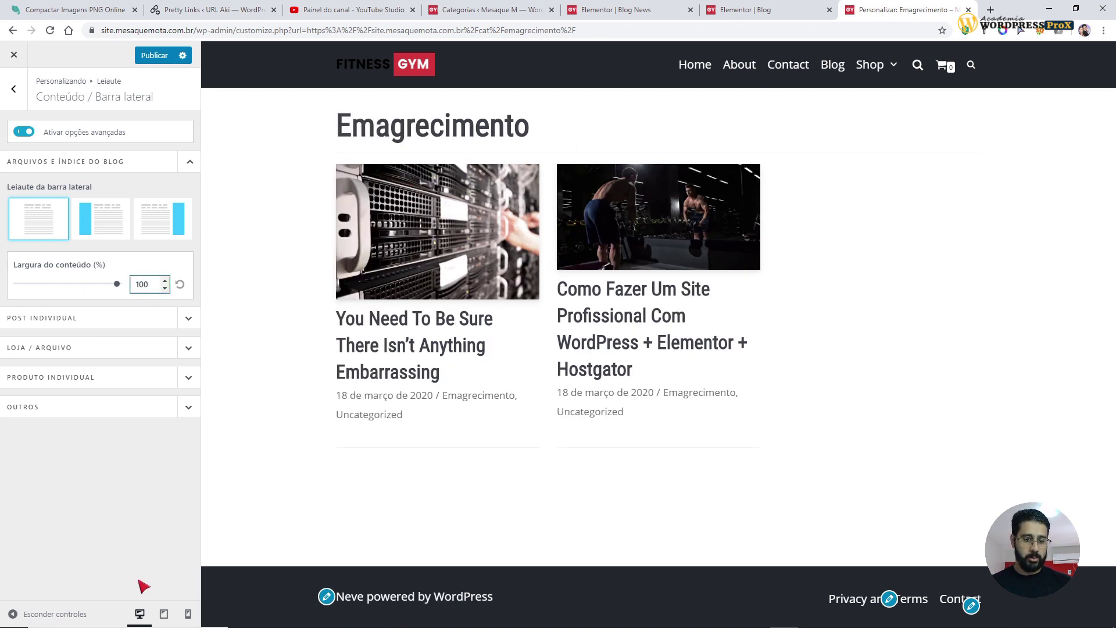
pyautogui.click(149, 56)
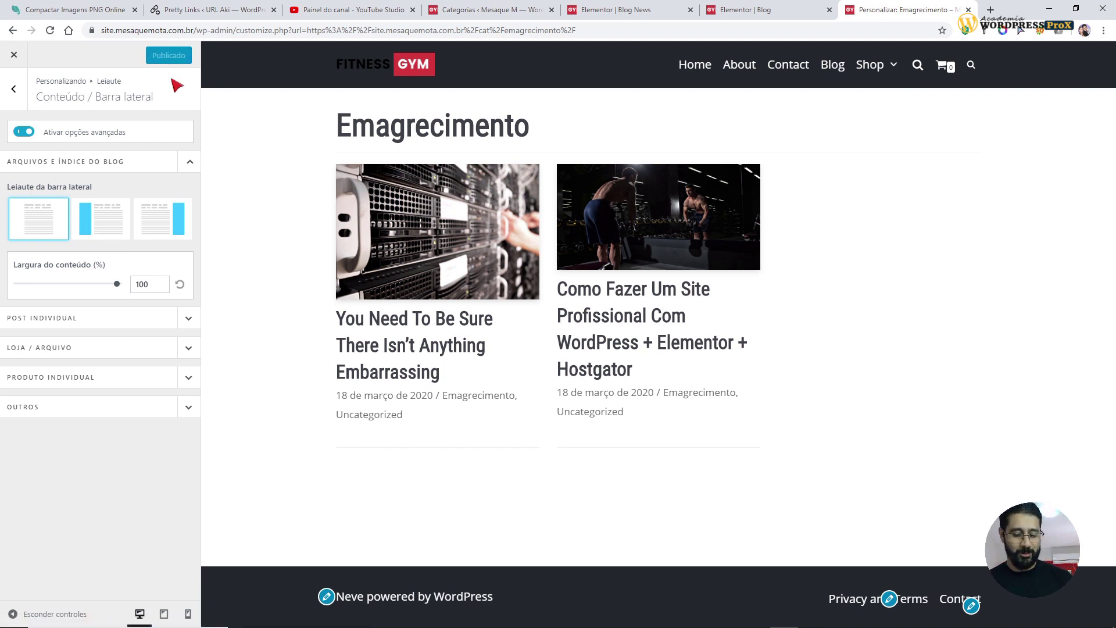
pyautogui.click(14, 55)
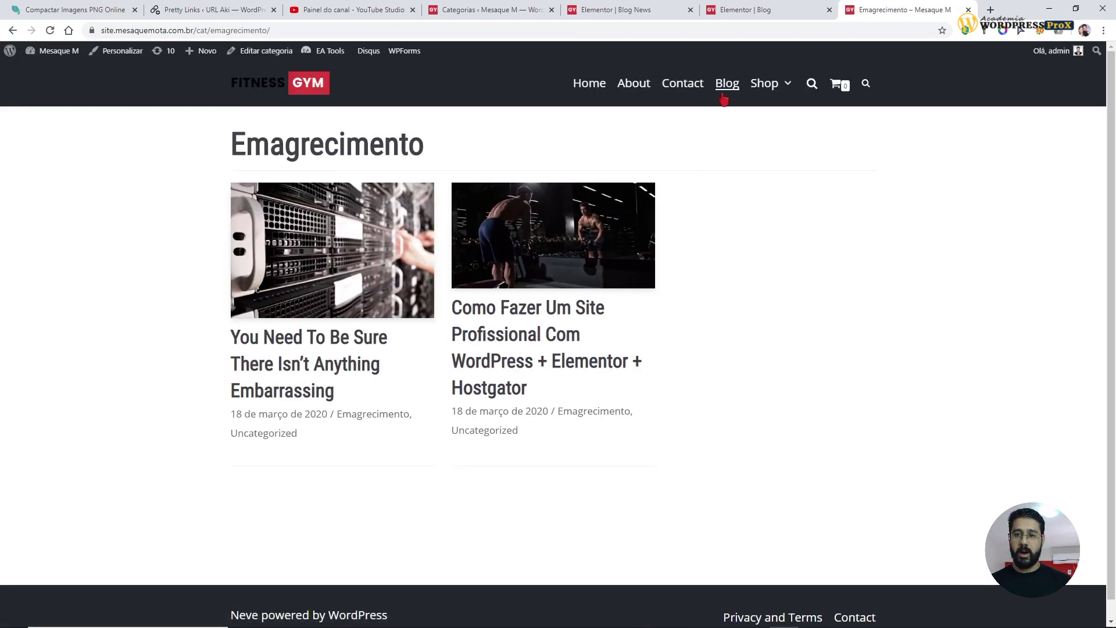
# - Follow the "Ver mais..." link of Categoria Acessórios on the blog page and check the layout of its archive page
pyautogui.click(724, 92)
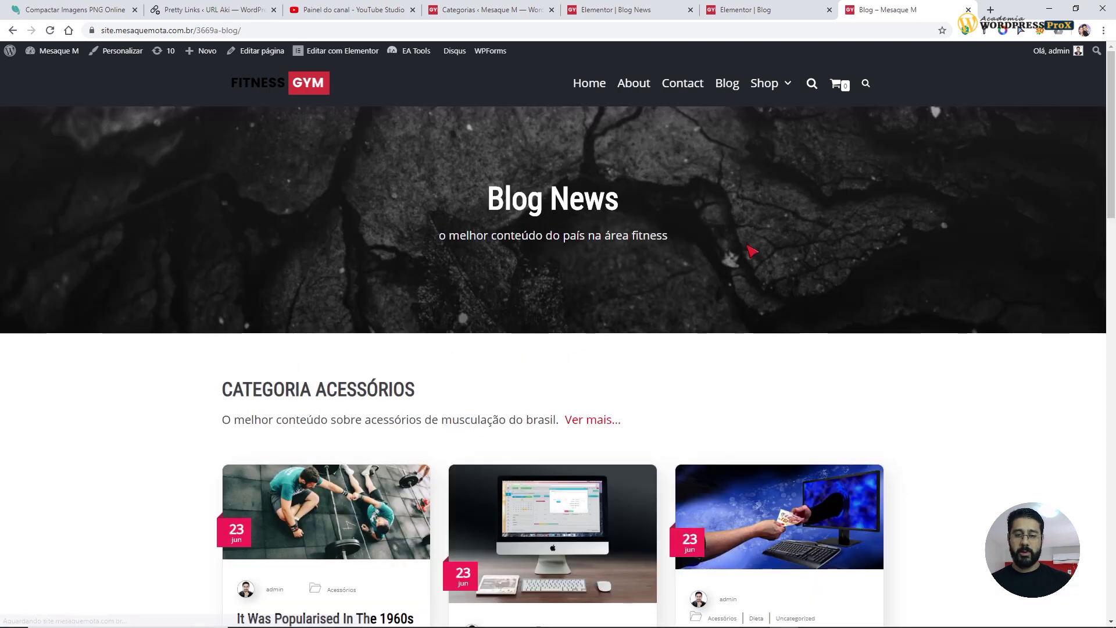
pyautogui.scroll(-6, 748, 251)
pyautogui.scroll(2, 738, 349)
pyautogui.scroll(2, 734, 238)
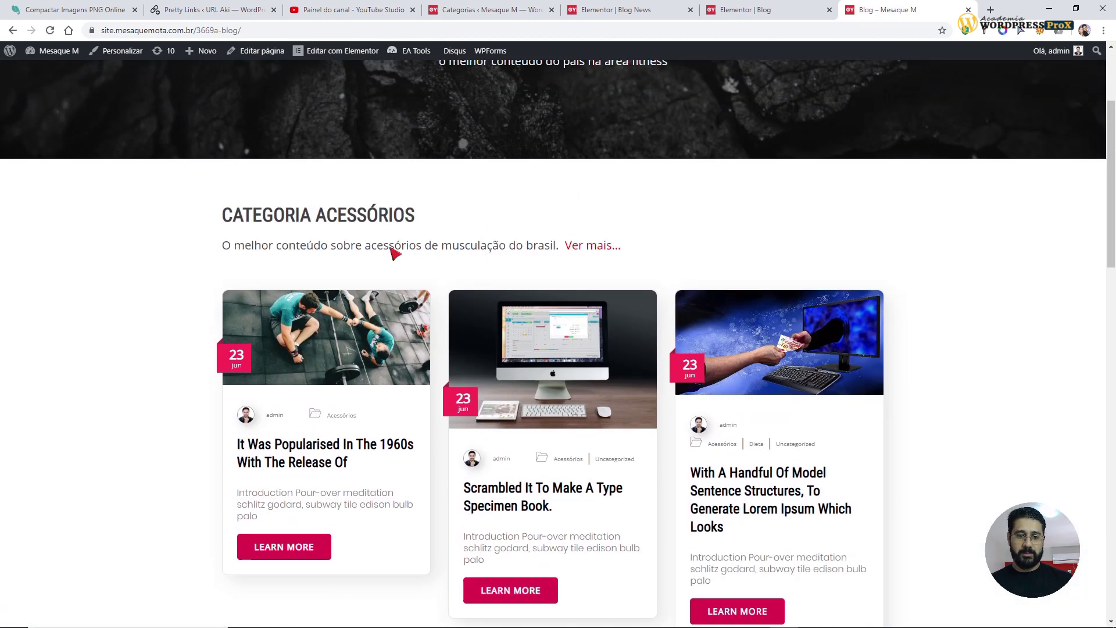
pyautogui.click(594, 245)
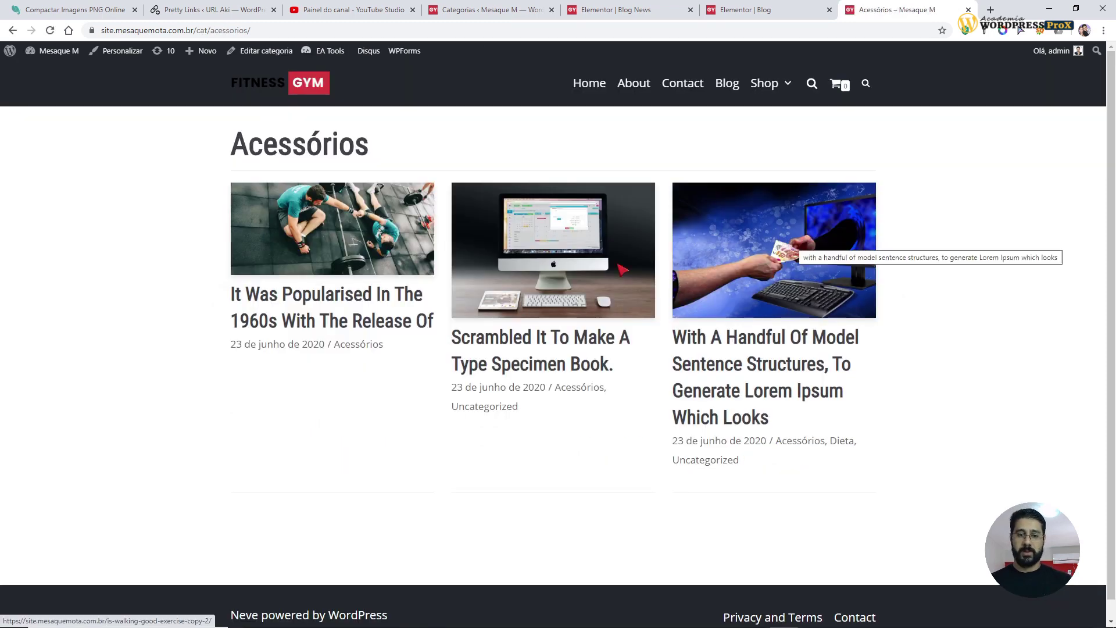
pyautogui.scroll(-1, 773, 386)
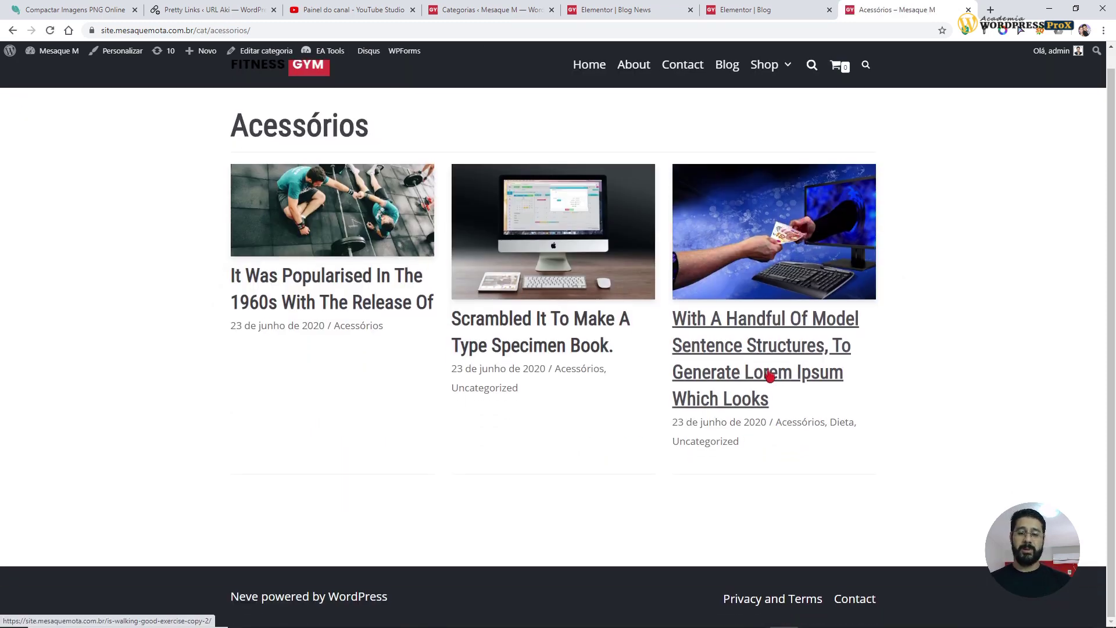
pyautogui.scroll(1, 750, 372)
pyautogui.scroll(-1, 582, 419)
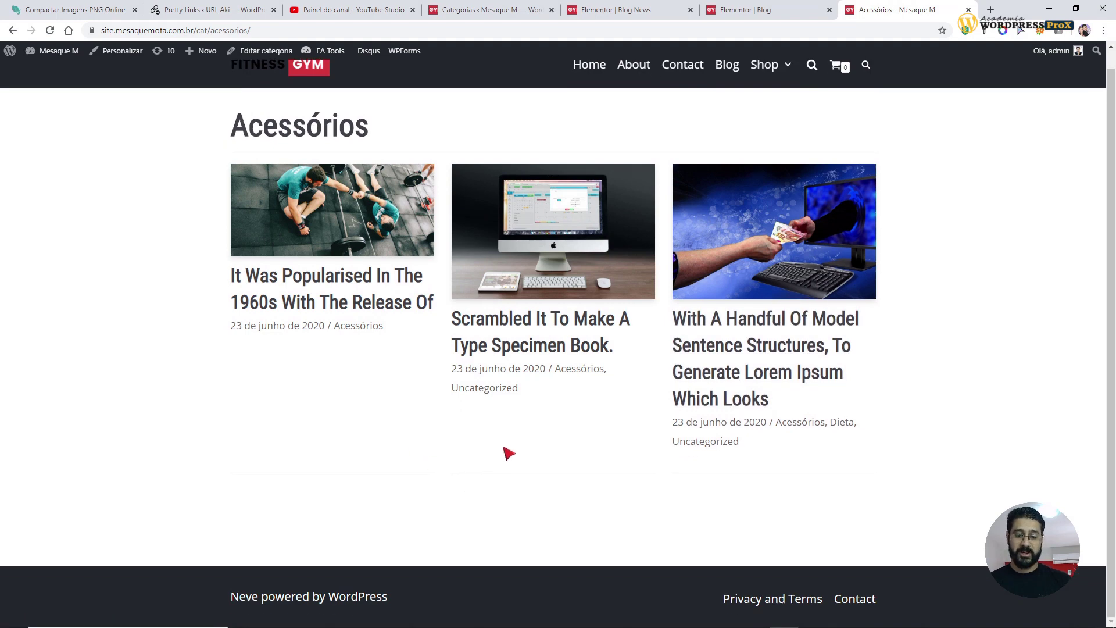
# - Return to the blog page in the Elementor editor and duplicate the CATEGORIA FITNESS section
pyautogui.click(722, 78)
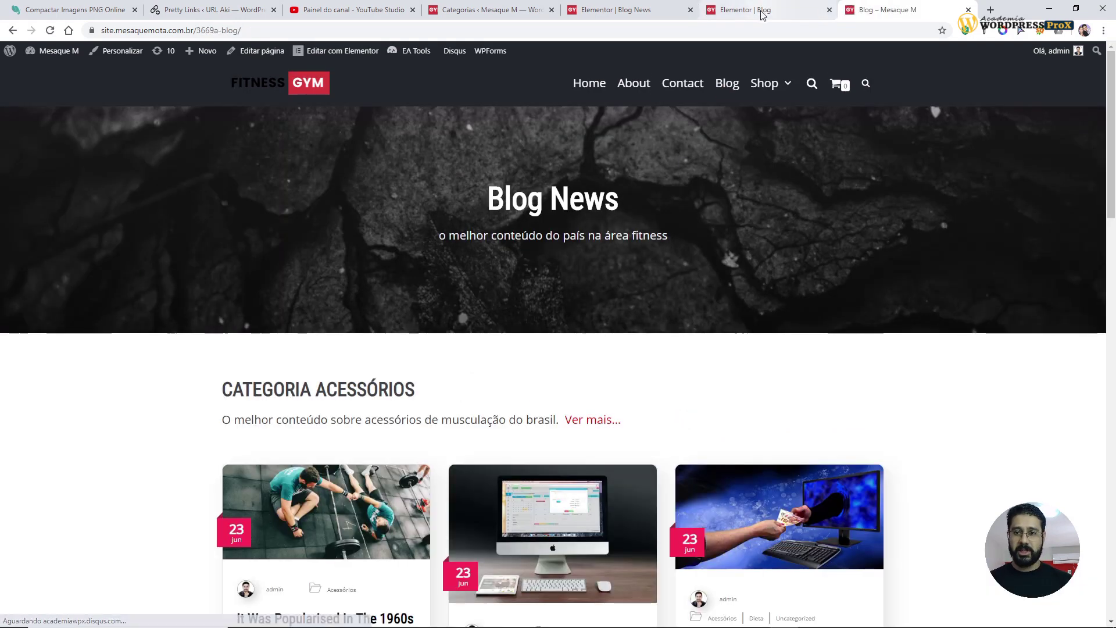
pyautogui.hotkey('ctrl', 'shift', 'Tab')
pyautogui.scroll(8, 531, 393)
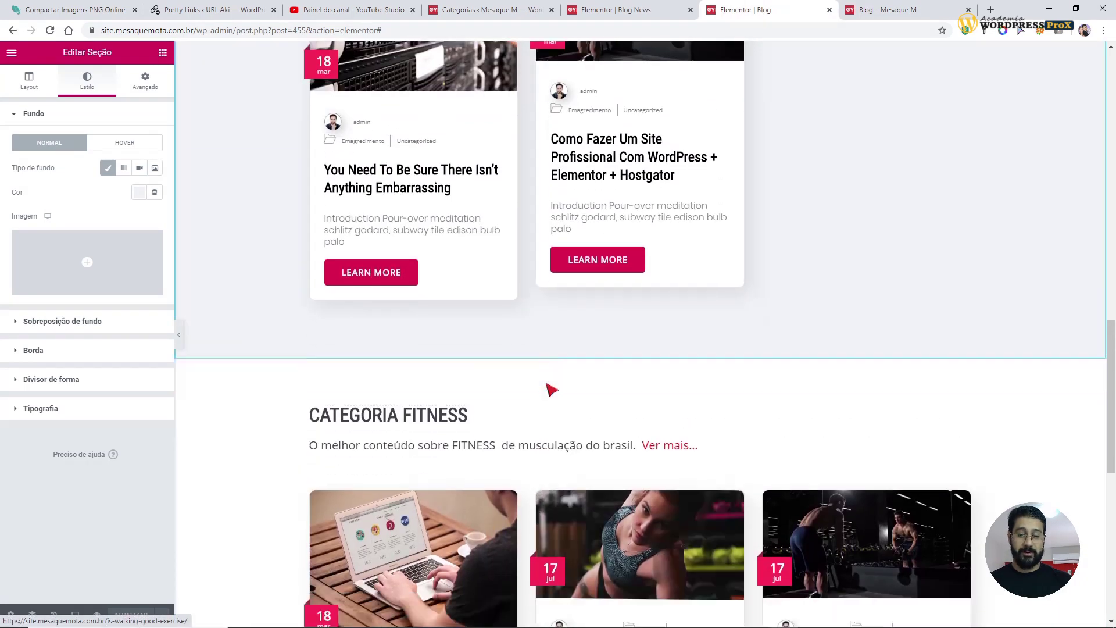
pyautogui.scroll(-1, 610, 290)
pyautogui.rightClick(640, 212)
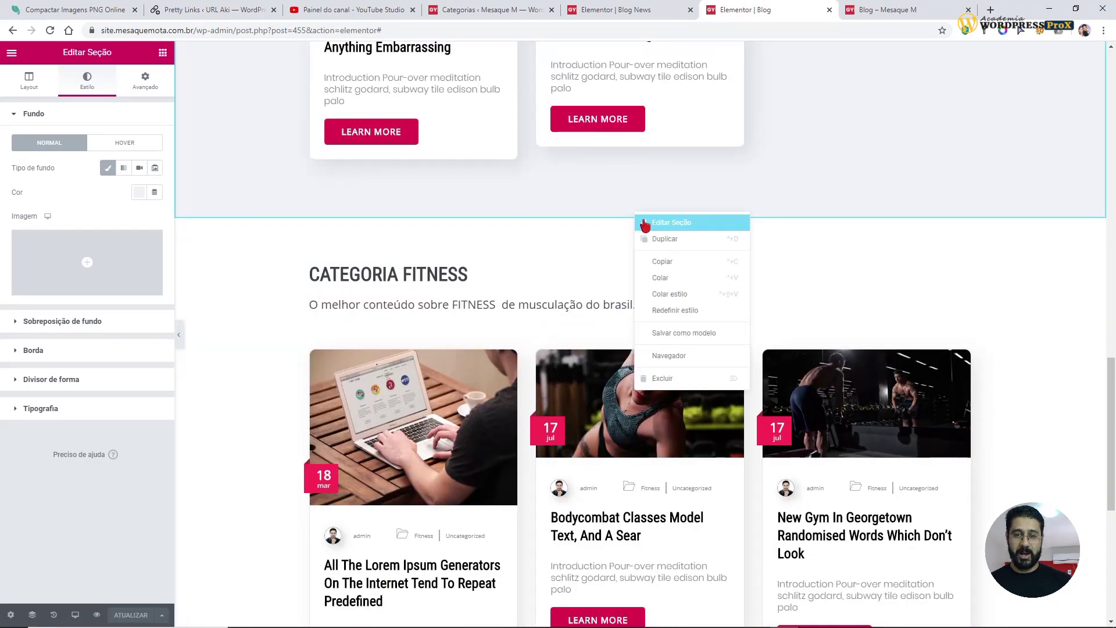
pyautogui.click(669, 238)
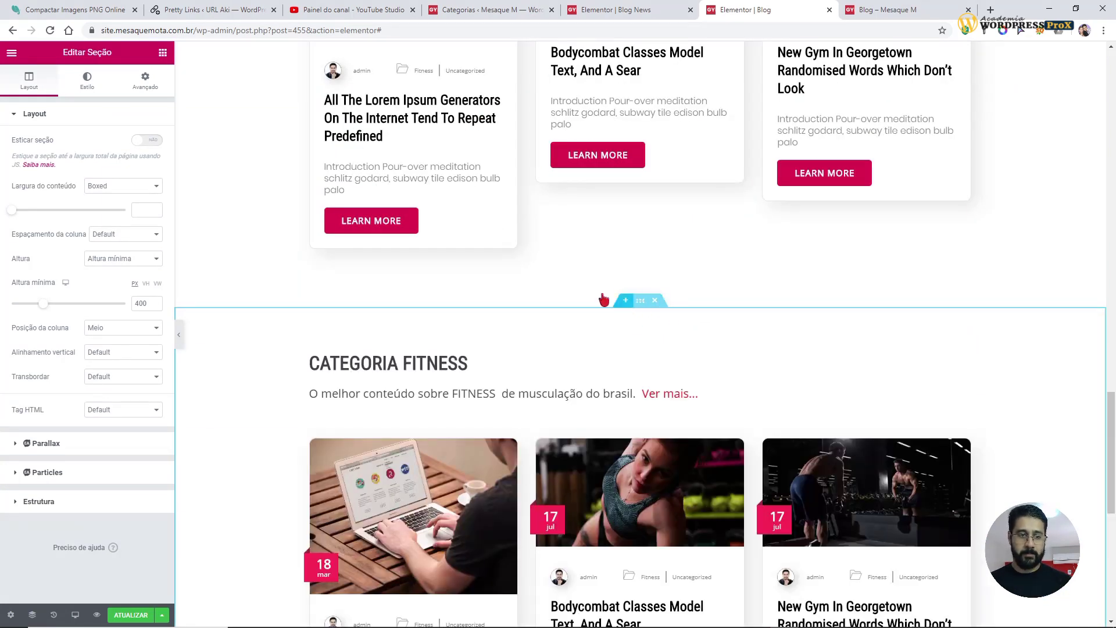
# - Give the duplicated CATEGORIA FITNESS section a classic background in a light blue-gray color
pyautogui.rightClick(631, 308)
pyautogui.click(652, 317)
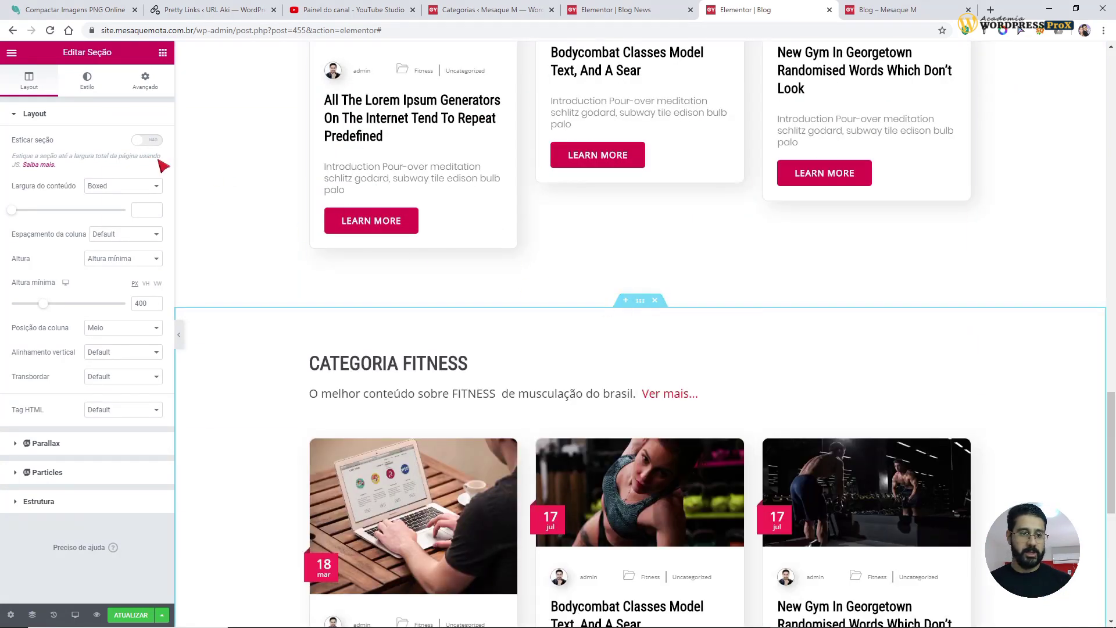
pyautogui.click(86, 81)
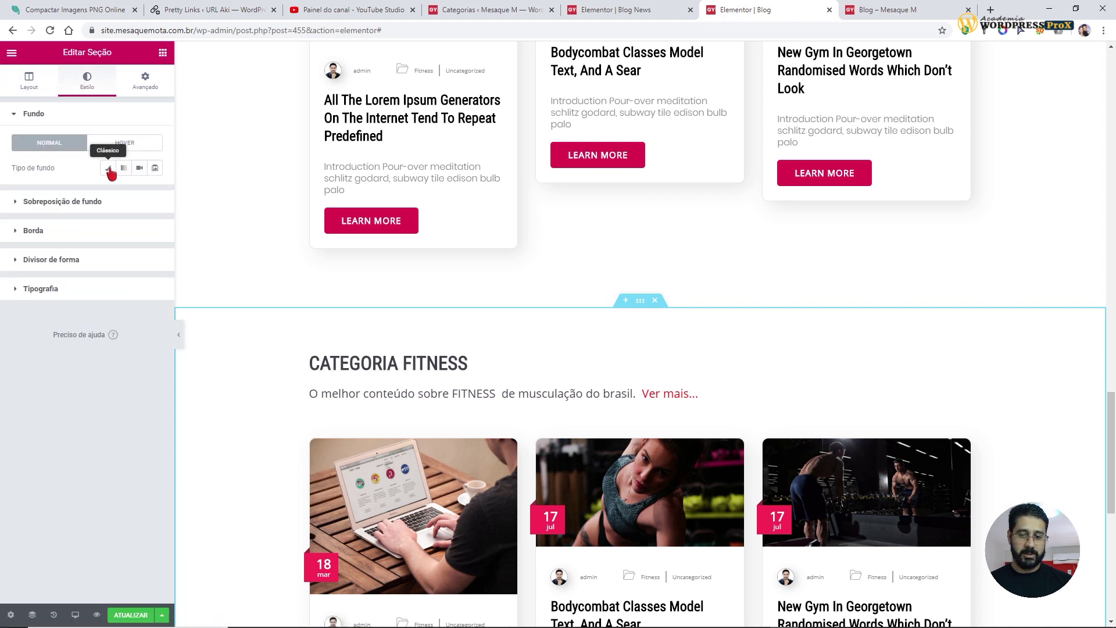
pyautogui.click(108, 168)
pyautogui.click(138, 196)
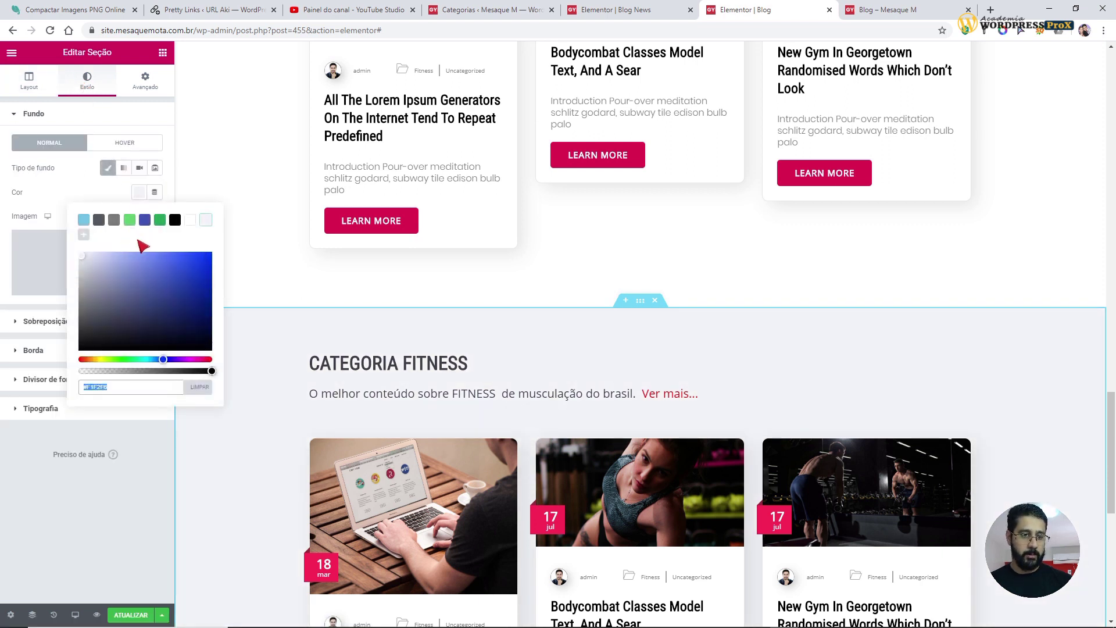
pyautogui.click(138, 192)
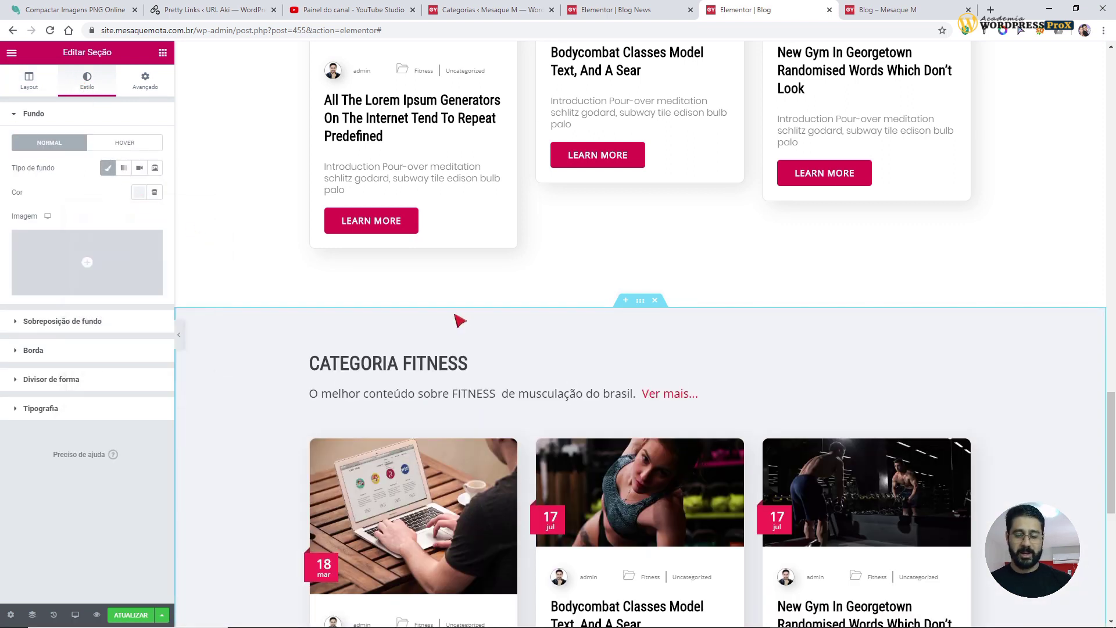
# - Change the duplicated section's heading to "CATEGORIA UNICATEGORIZED"
pyautogui.scroll(-3, 459, 318)
pyautogui.click(422, 191)
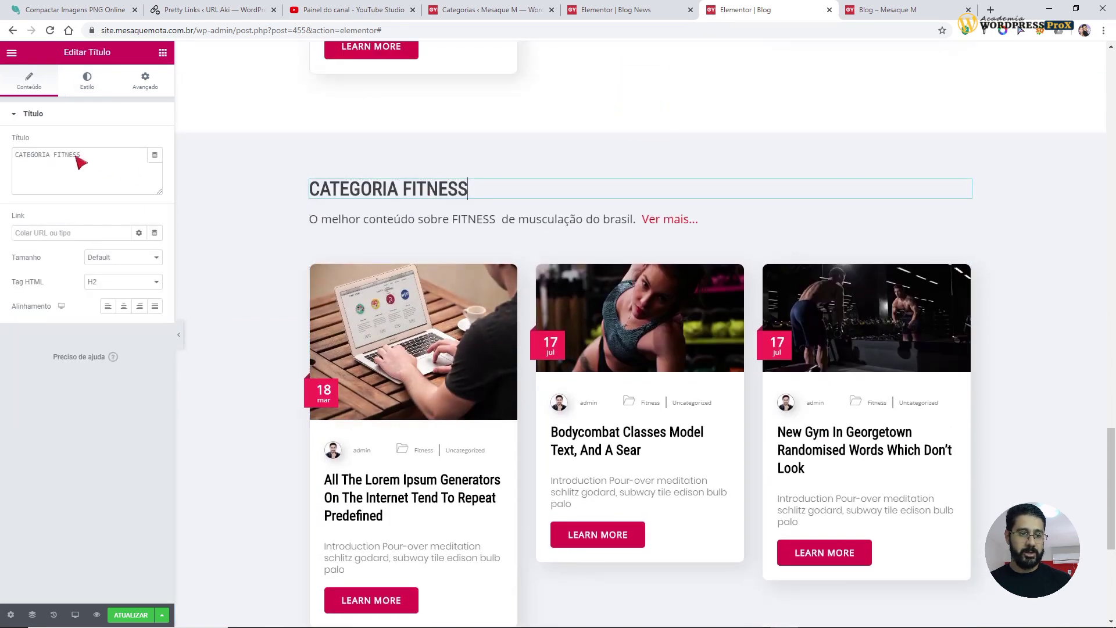
pyautogui.moveTo(81, 156); pyautogui.dragTo(54, 155)
pyautogui.write('SE')
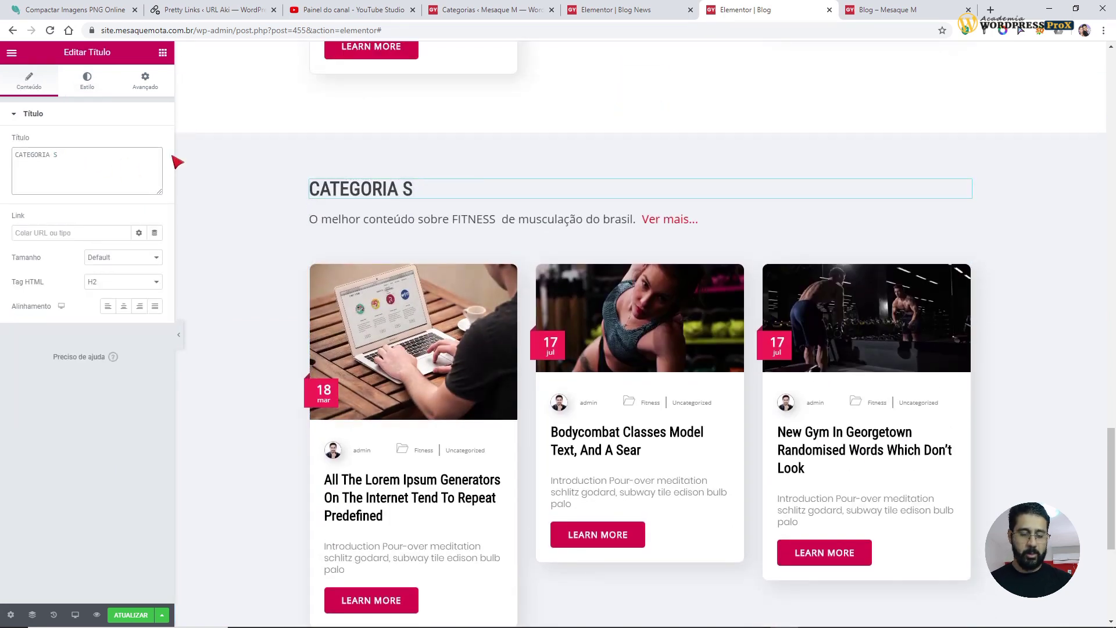
pyautogui.write('NICAT')
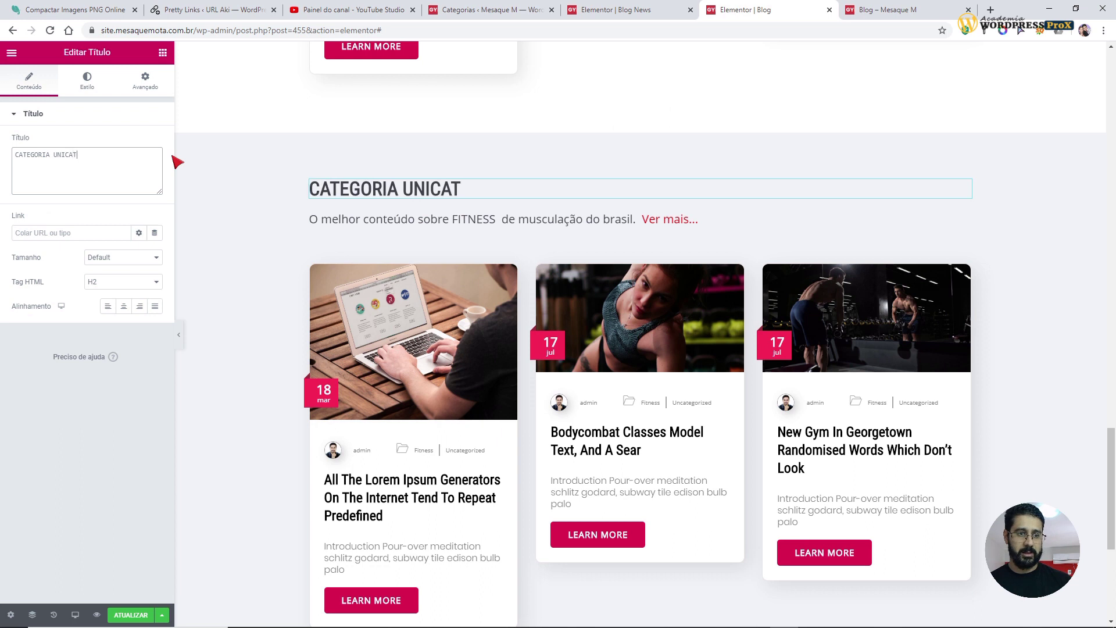
pyautogui.write('EGORIZED')
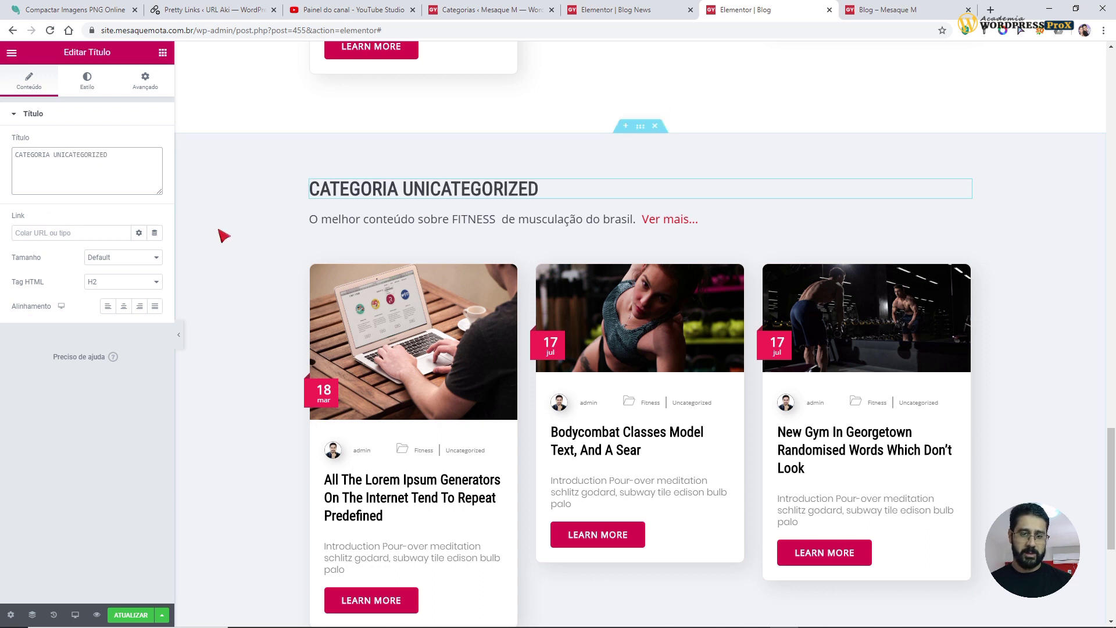
# - Copy "UNICATEGORIZED" from the heading and replace the word FITNESS with it in the section's description text
pyautogui.moveTo(120, 164); pyautogui.dragTo(54, 163)
pyautogui.hotkey('ctrl', 'c')
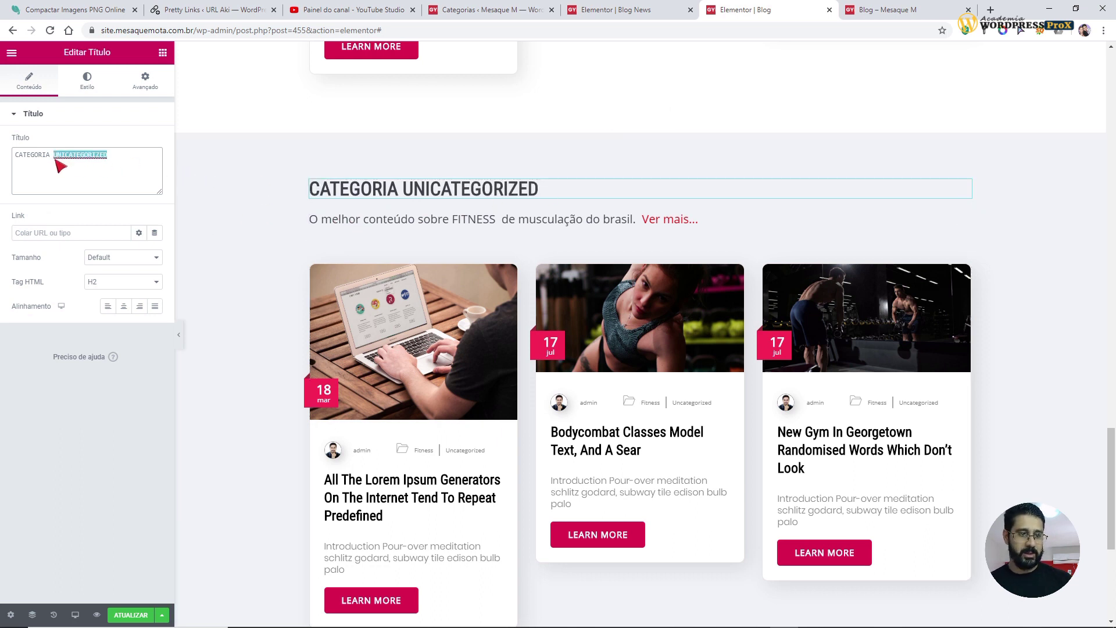
pyautogui.click(314, 224)
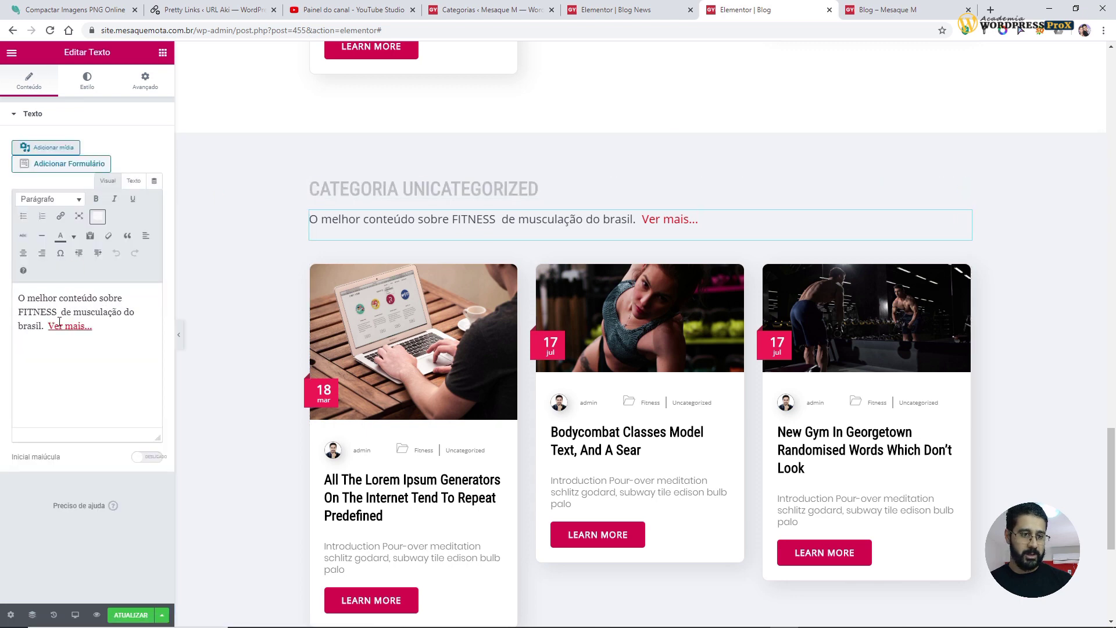
pyautogui.moveTo(19, 313); pyautogui.dragTo(54, 313)
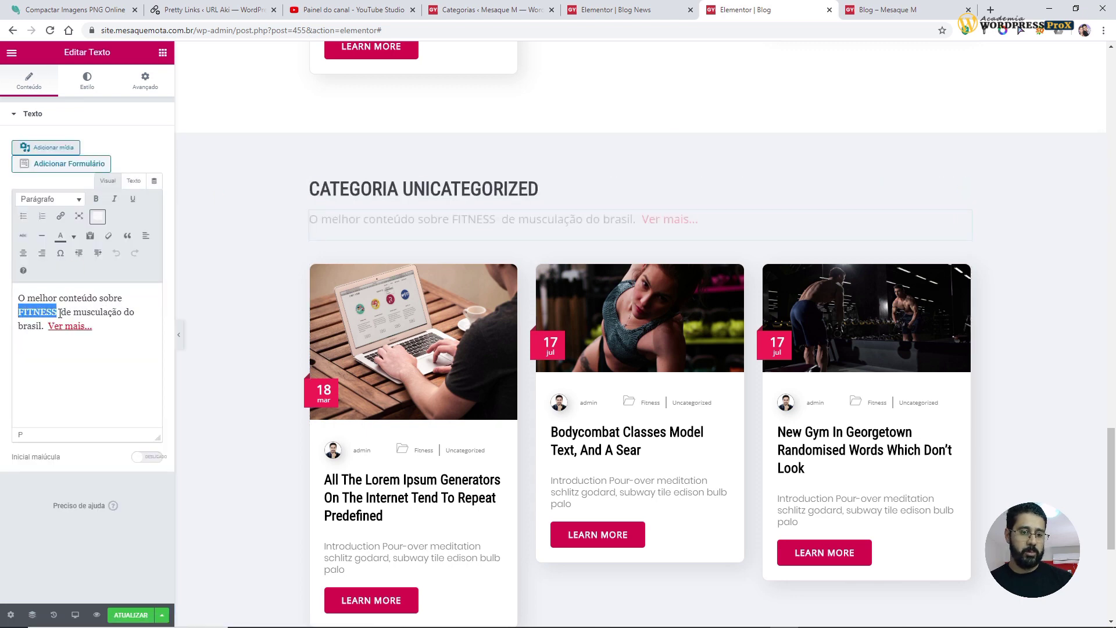
pyautogui.hotkey('ctrl', 'v')
# - Switch to the WordPress categories list (Categorias)
pyautogui.click(489, 10)
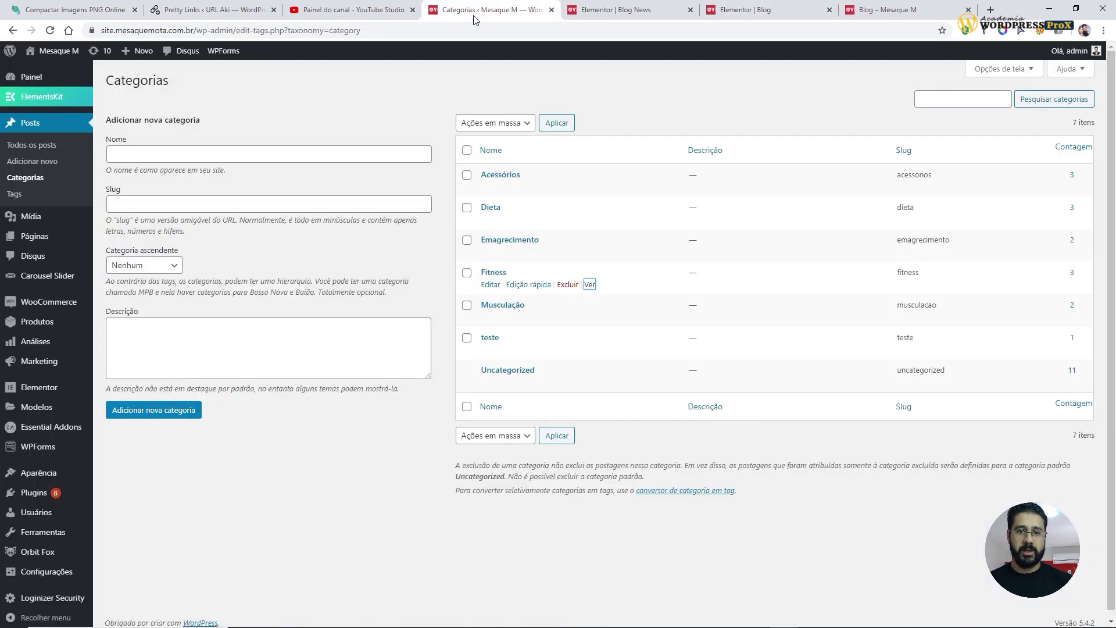